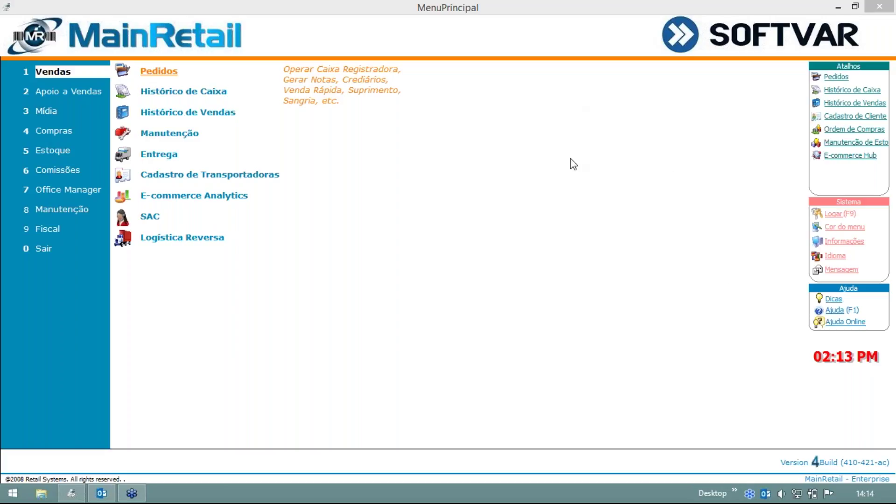
In Ítens do Menu, tick Visualizar for Recebimento under Menu 4 - Compras and close.
left_click(104, 134)
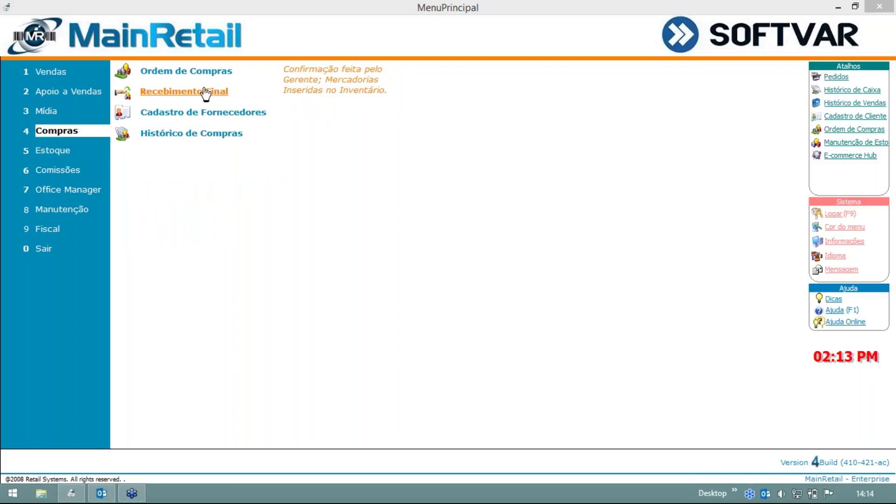
mouse_move(67, 208)
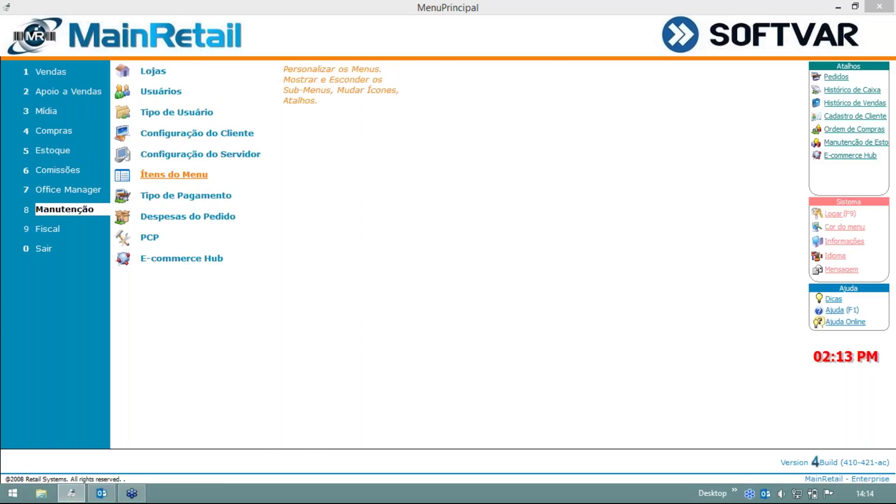
left_click(174, 174)
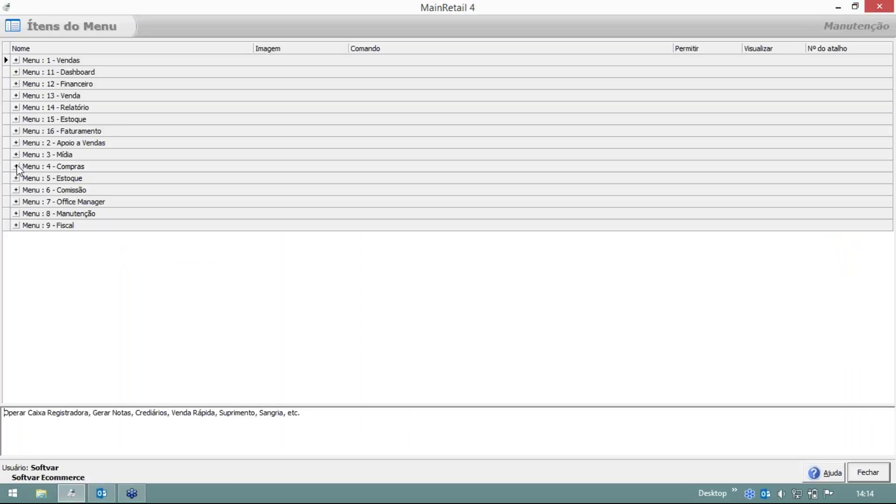
left_click(16, 166)
left_click(79, 201)
left_click(775, 203)
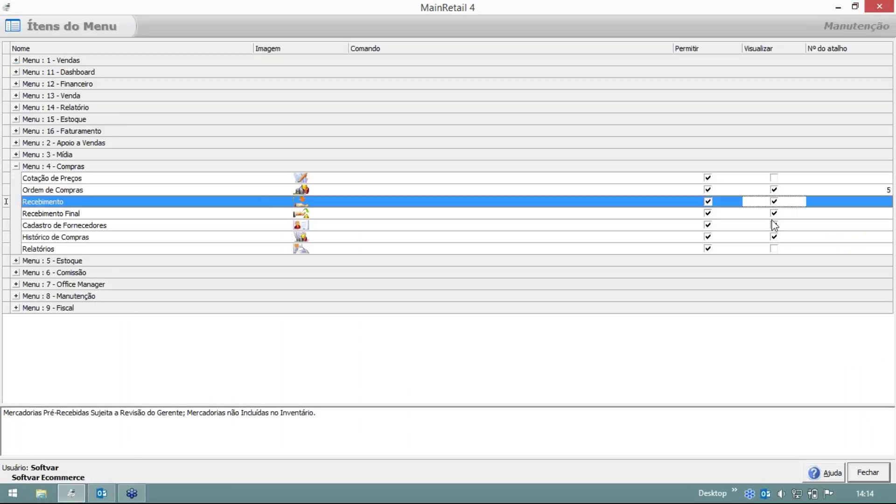
left_click(870, 473)
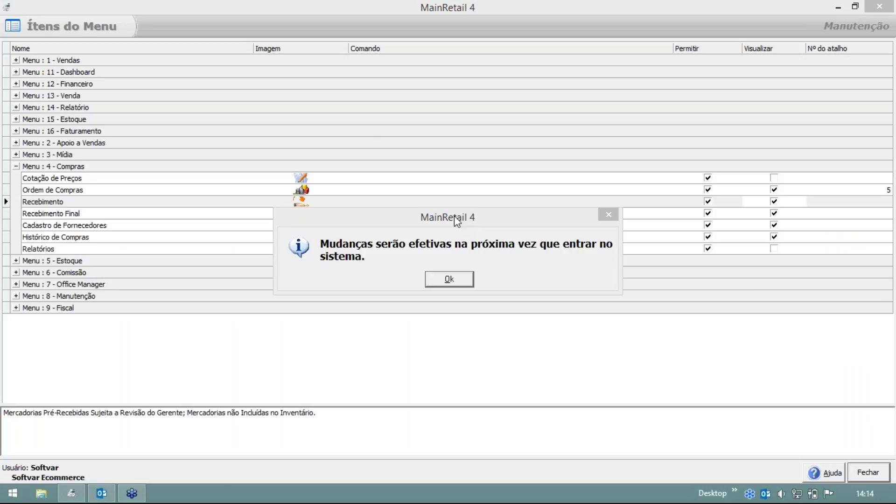
Acknowledge the next-login notice and exit MainRetail 4 to the desktop.
left_click(449, 279)
left_click(58, 249)
left_click(424, 283)
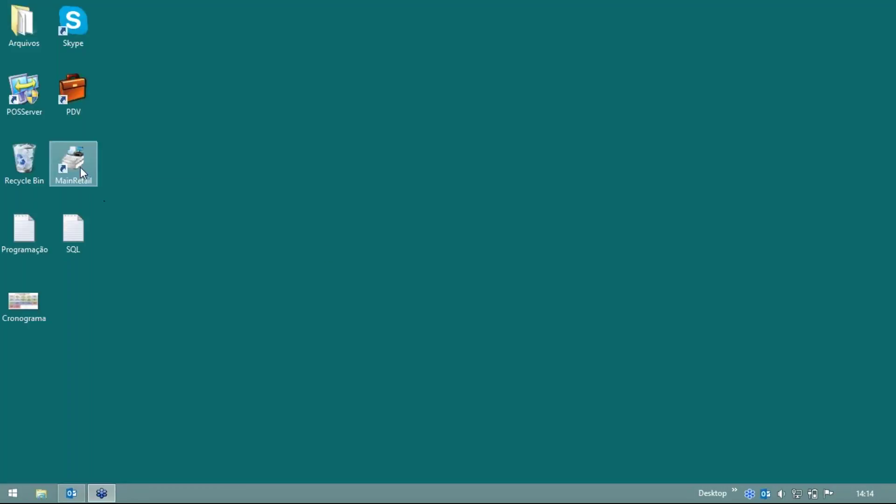
Relaunch MainRetail 4, dismiss the training popup and check that Compras now lists Recebimento.
double_click(80, 167)
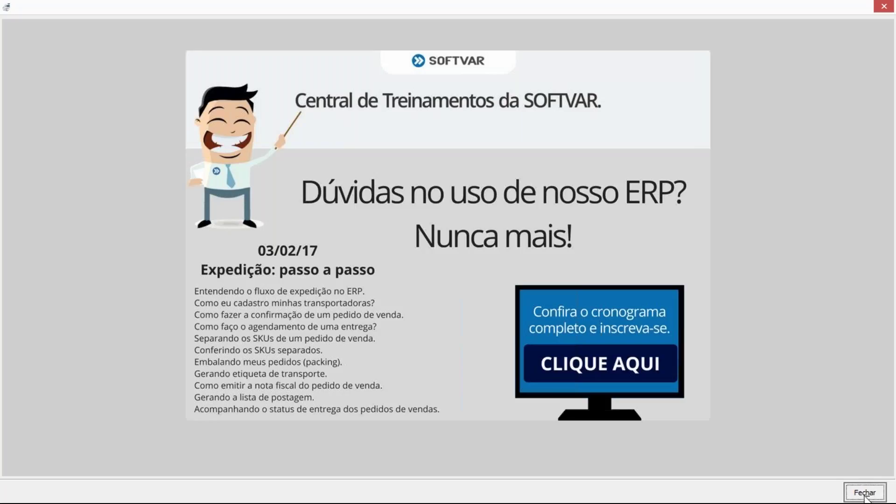
left_click(865, 492)
mouse_move(84, 133)
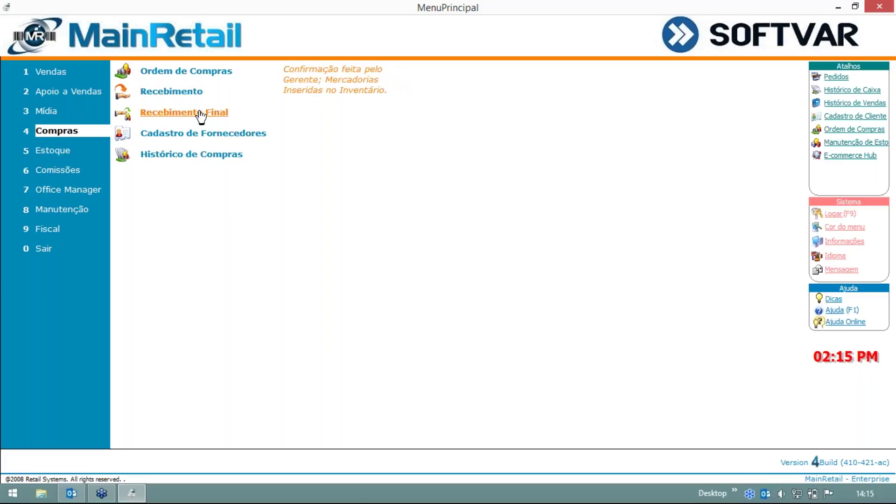
left_click(185, 93)
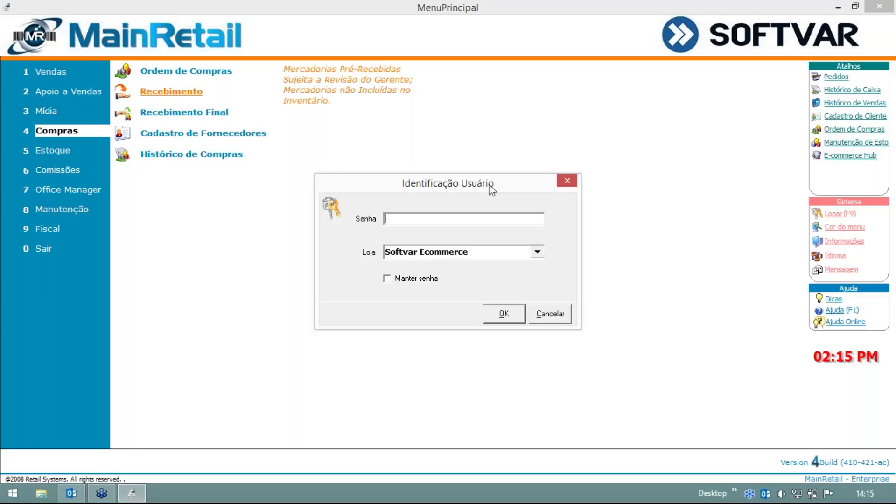
type("**")
left_click(399, 279)
left_click_drag(439, 184, 397, 113)
left_click(452, 244)
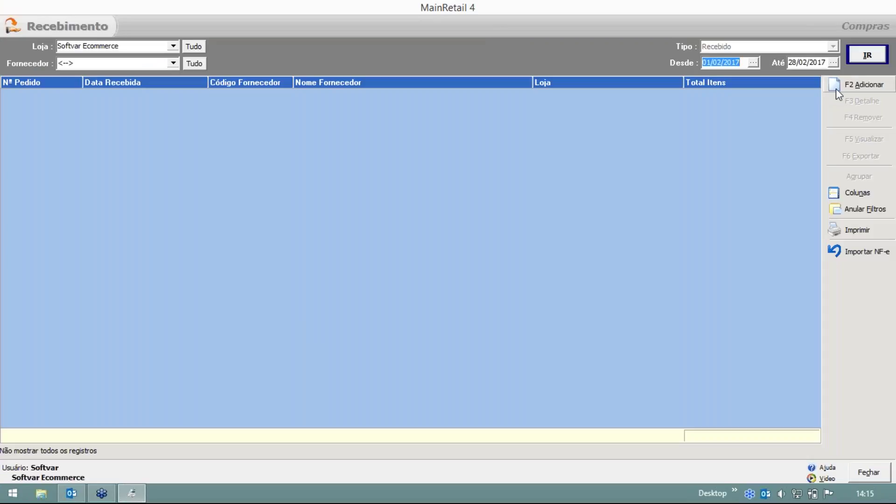
left_click(836, 86)
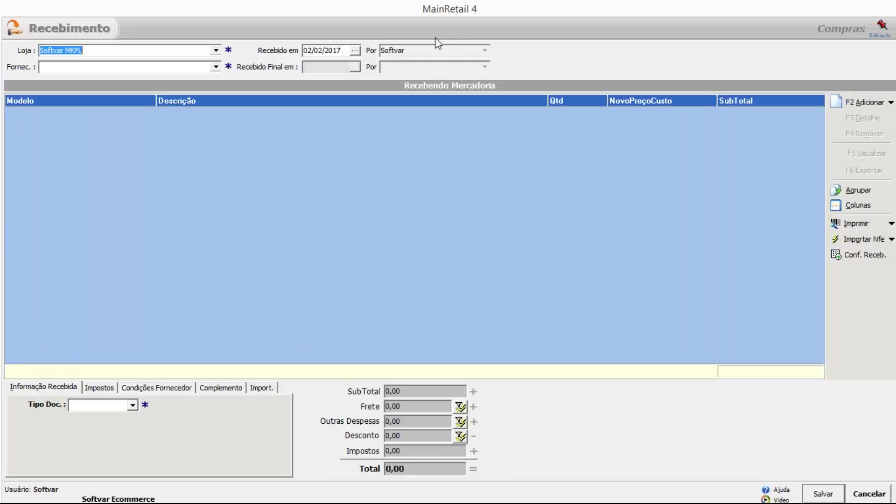
left_click(216, 67)
left_click(98, 84)
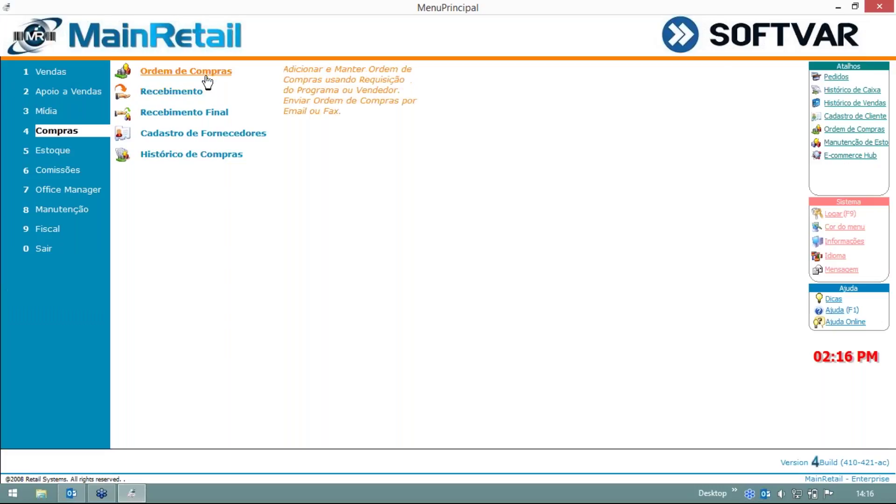
Open Ordem de Compras, expand ABC Eletronicos and review its open orders 5 through 8.
left_click(213, 76)
left_click(7, 123)
left_click(110, 146)
left_click(112, 156)
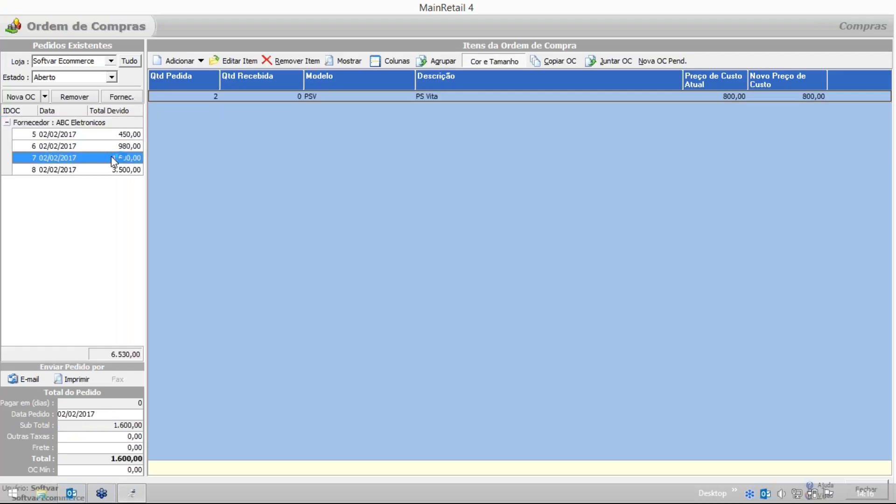
left_click(115, 170)
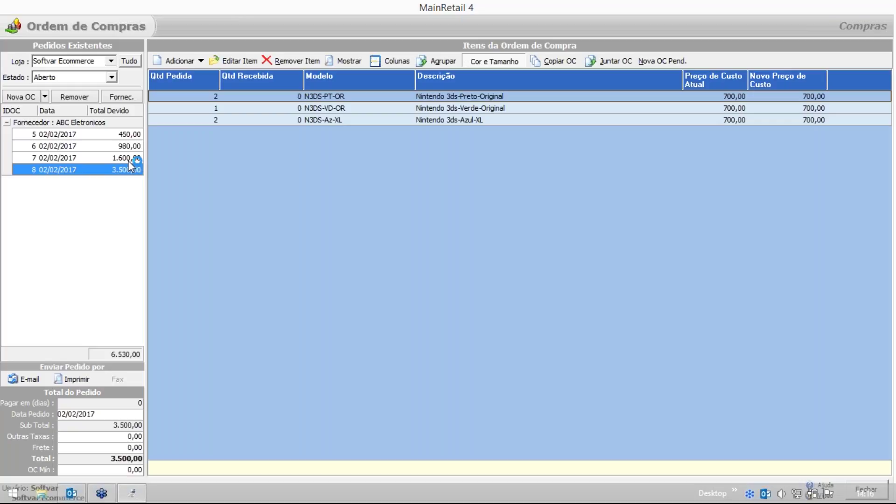
left_click(670, 66)
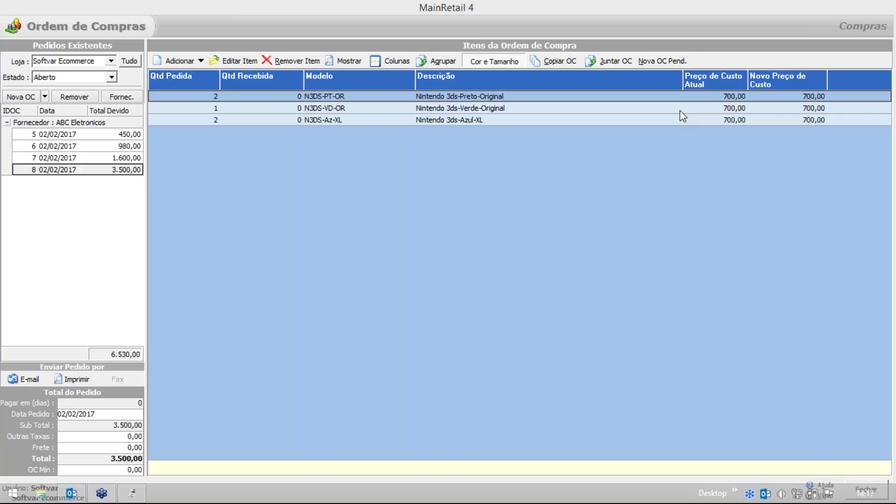
left_click(128, 135)
left_click(127, 146)
left_click(127, 157)
left_click(126, 170)
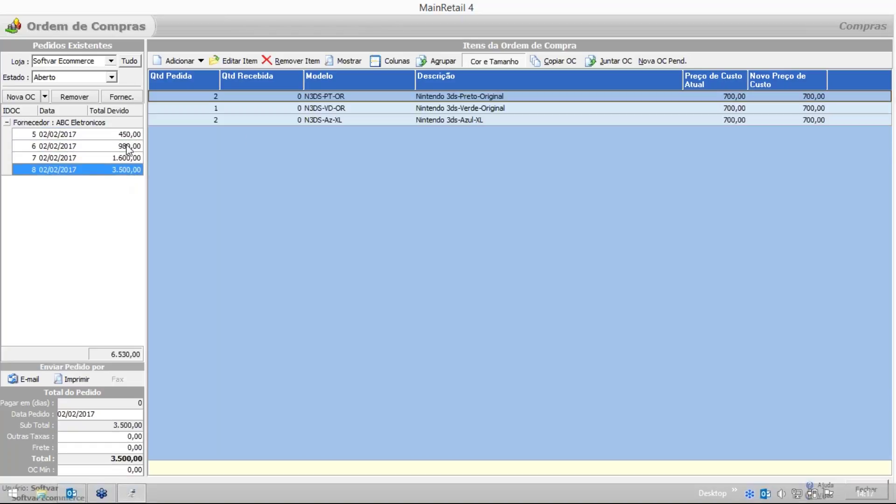
left_click(127, 134)
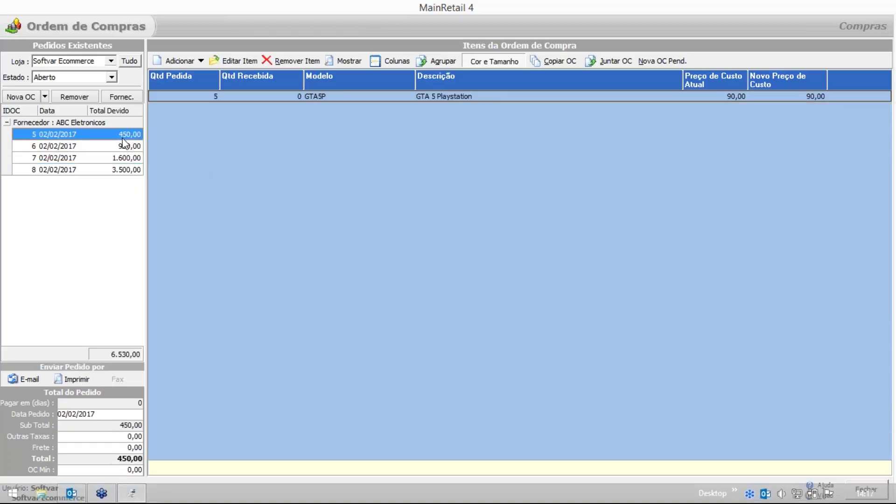
Add a 450,00 payment dated 02/02/2017 to purchase order 5 and save it.
double_click(69, 133)
left_click_drag(480, 147, 319, 34)
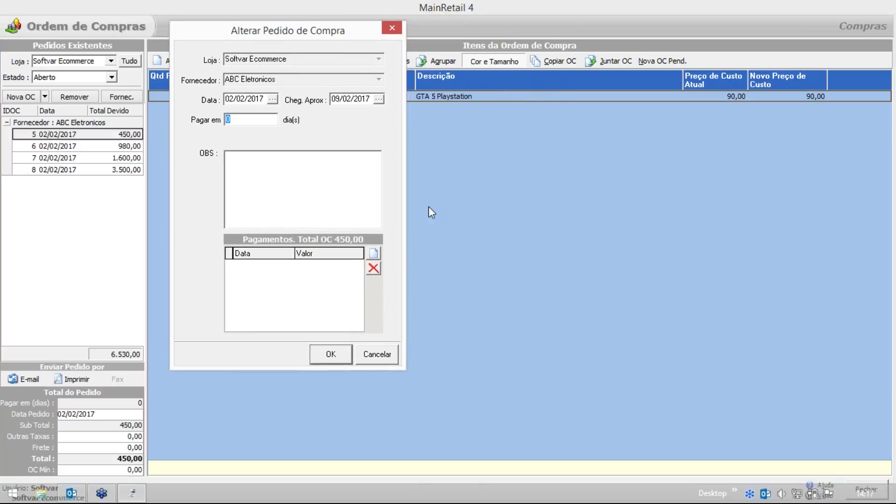
left_click(373, 253)
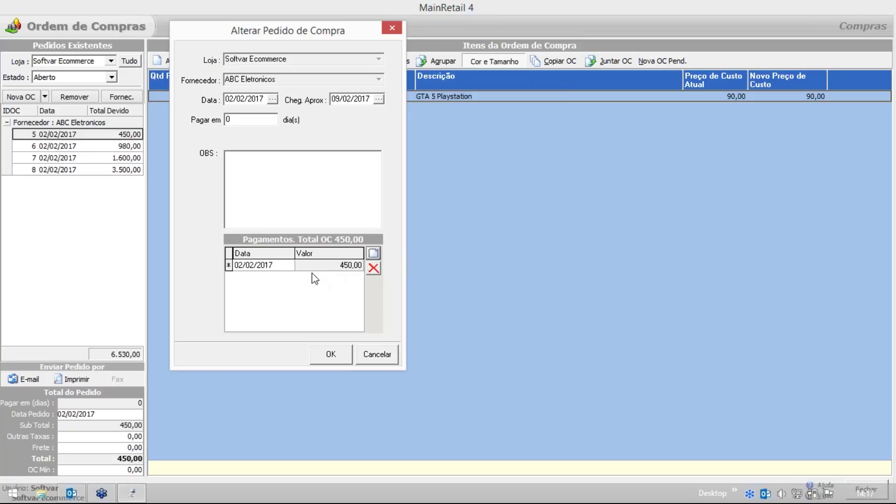
left_click(333, 360)
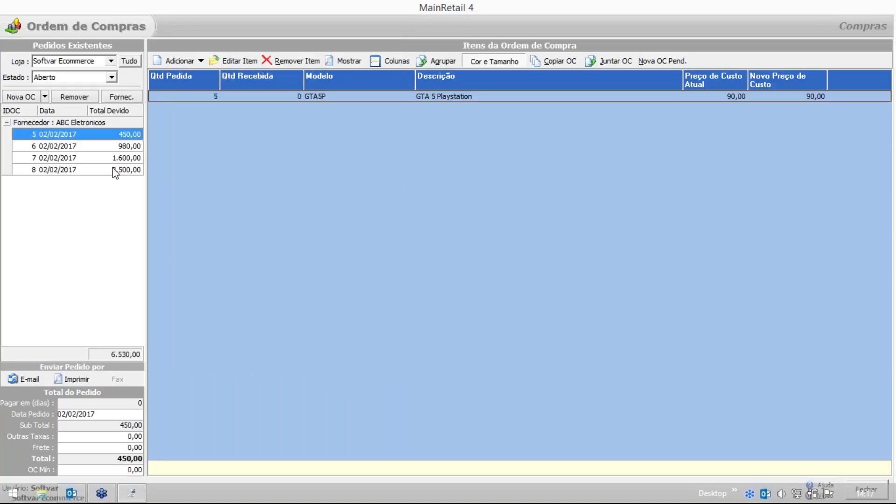
Open order 6 without changes, review orders 5 and 6, and close Ordem de Compras.
double_click(101, 145)
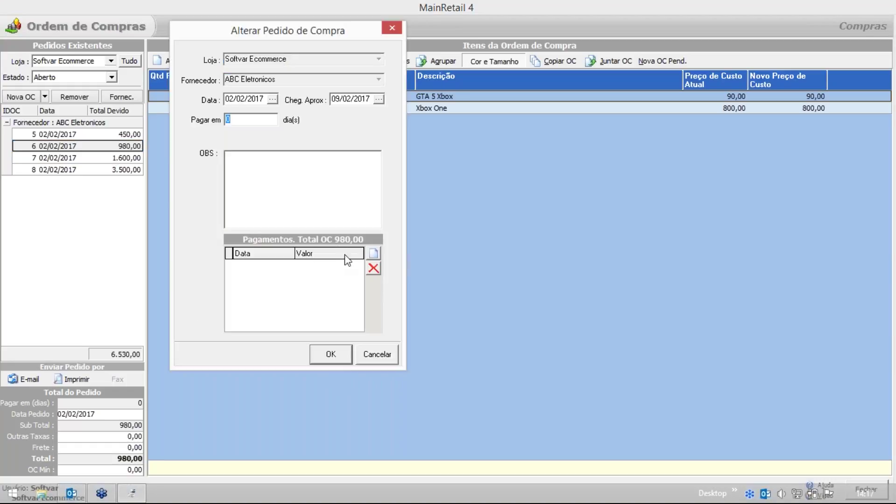
left_click(377, 355)
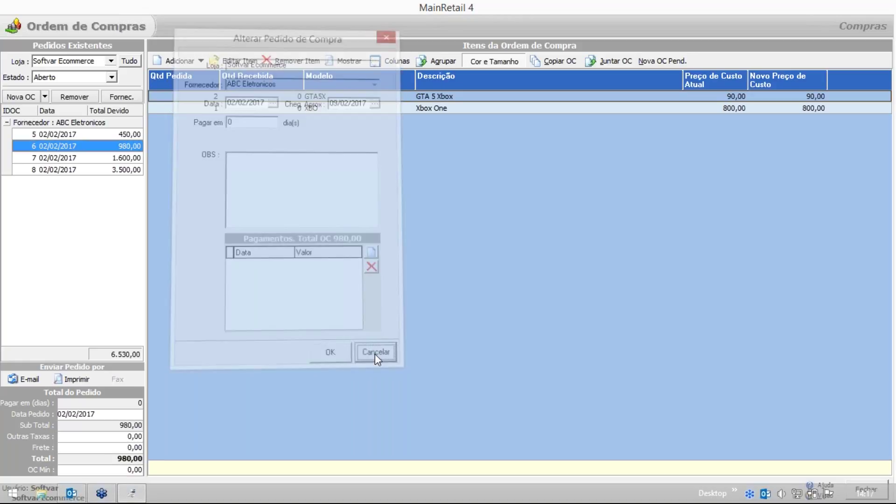
left_click(124, 134)
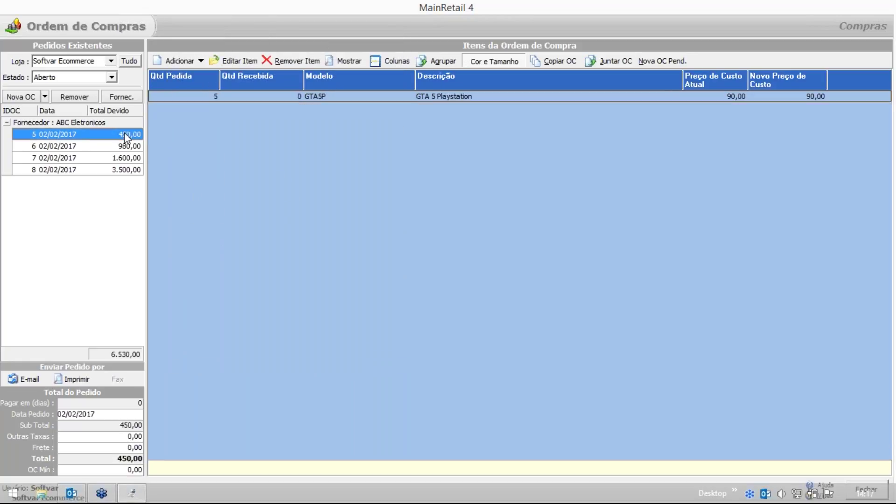
left_click(122, 144)
left_click(120, 136)
double_click(697, 99)
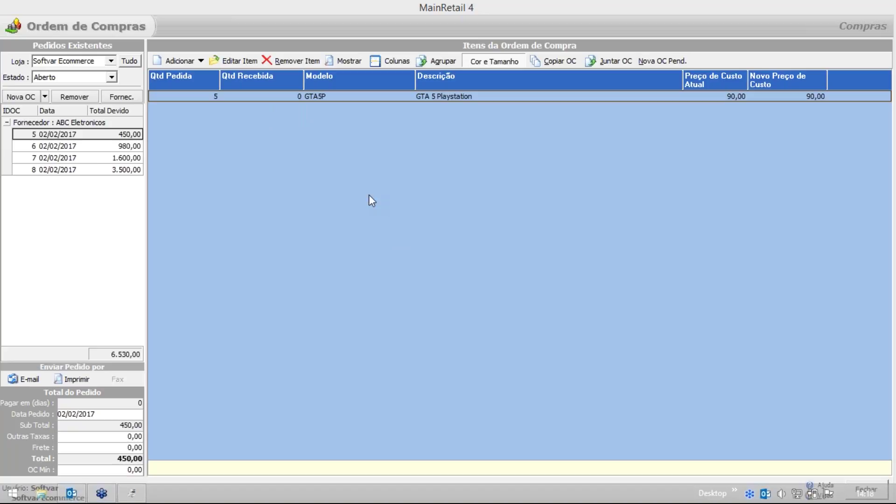
left_click(33, 136)
key("Down")
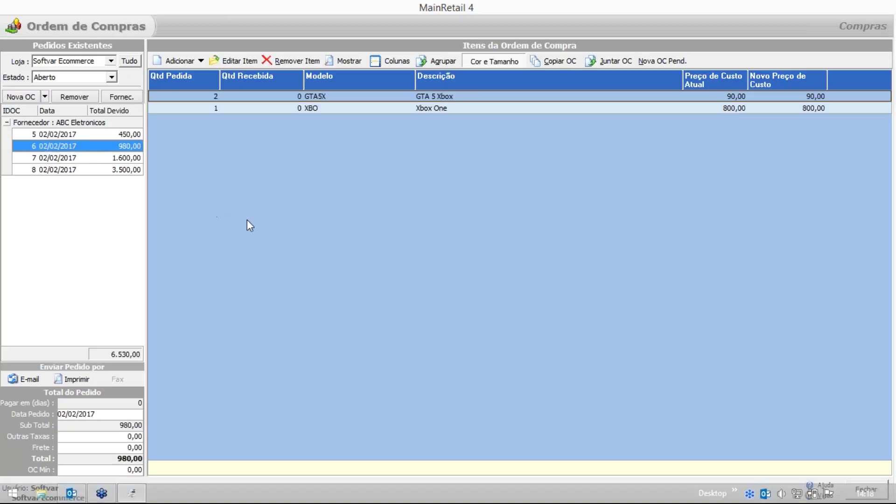
key("Escape")
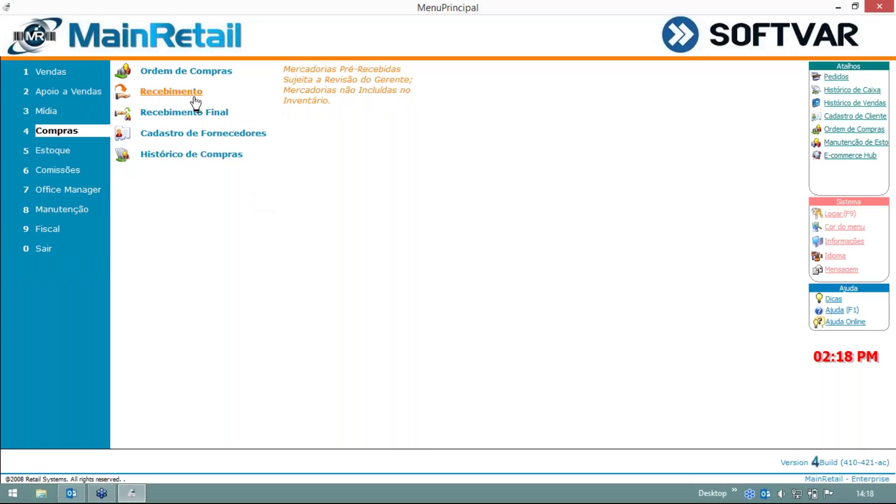
left_click(194, 96)
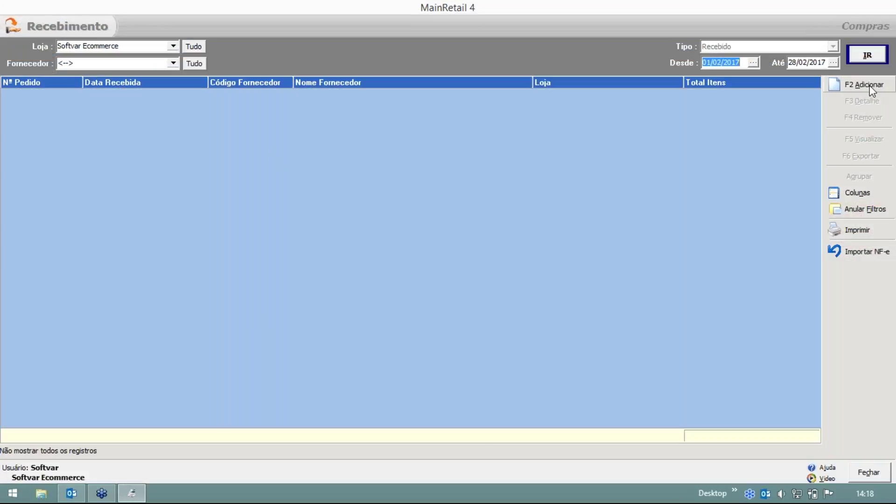
left_click(871, 88)
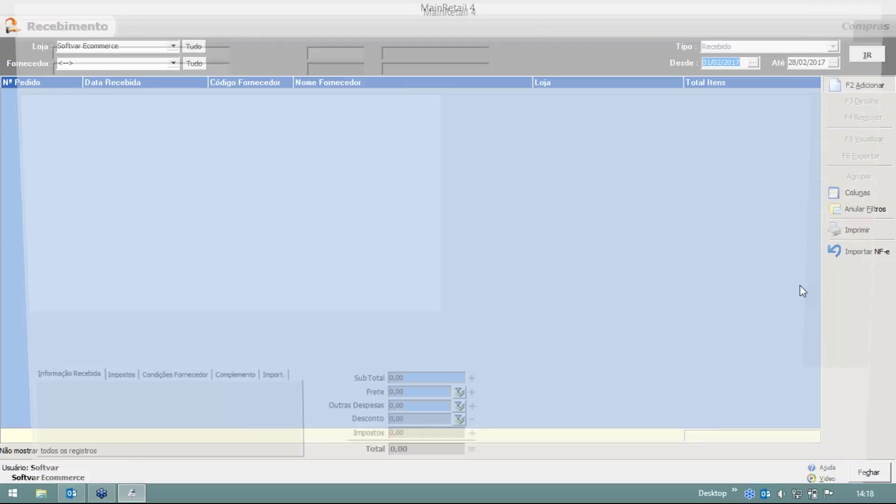
left_click(143, 65)
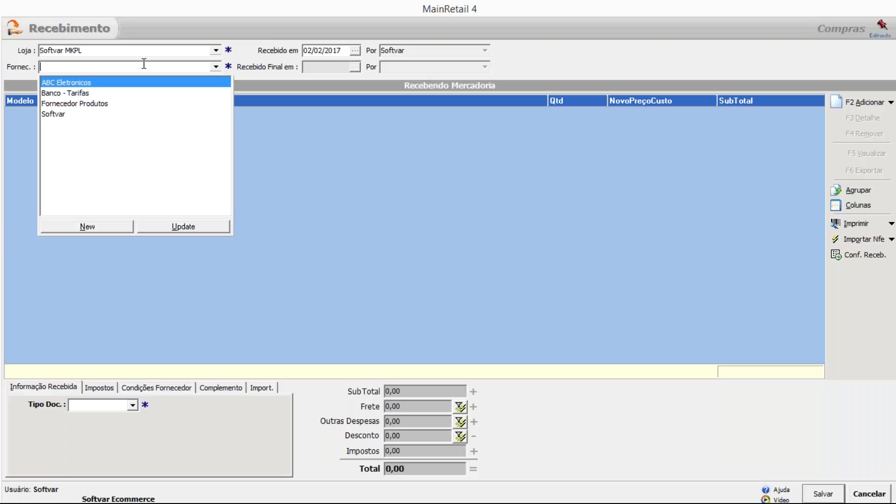
left_click(106, 86)
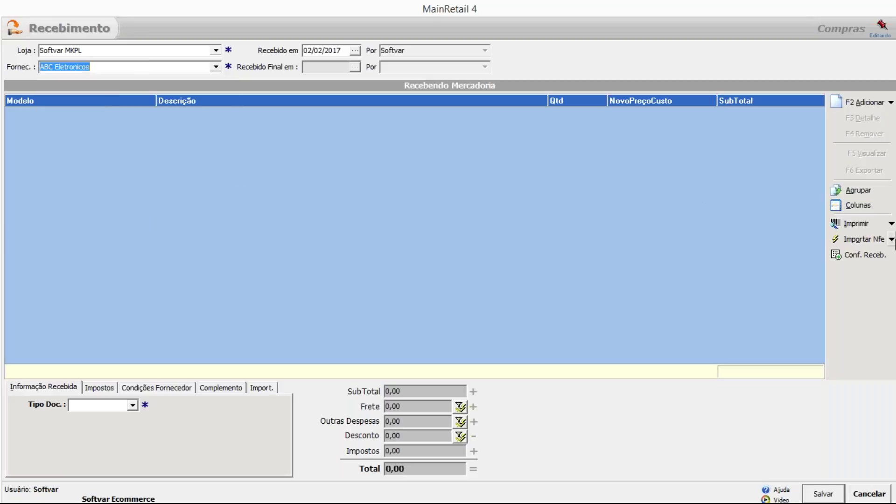
left_click(891, 239)
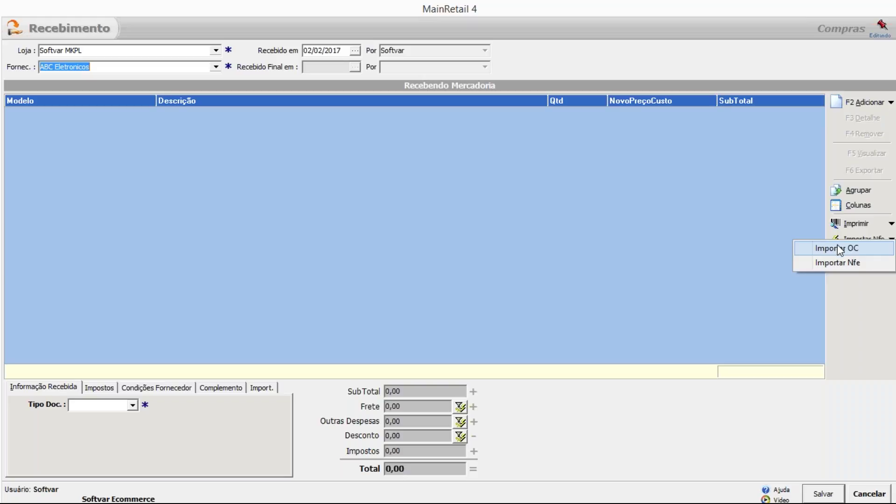
left_click(838, 250)
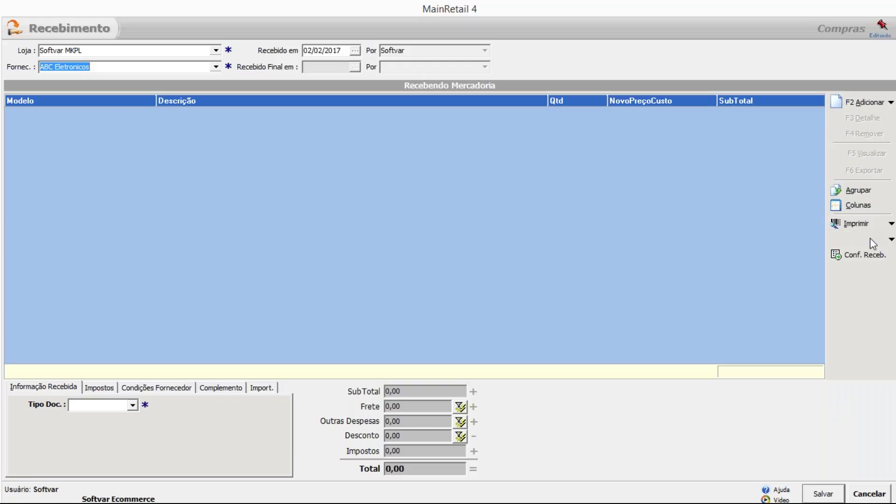
Discard the unsaved receipt, then briefly open and close Ordem de Compras.
left_click(860, 494)
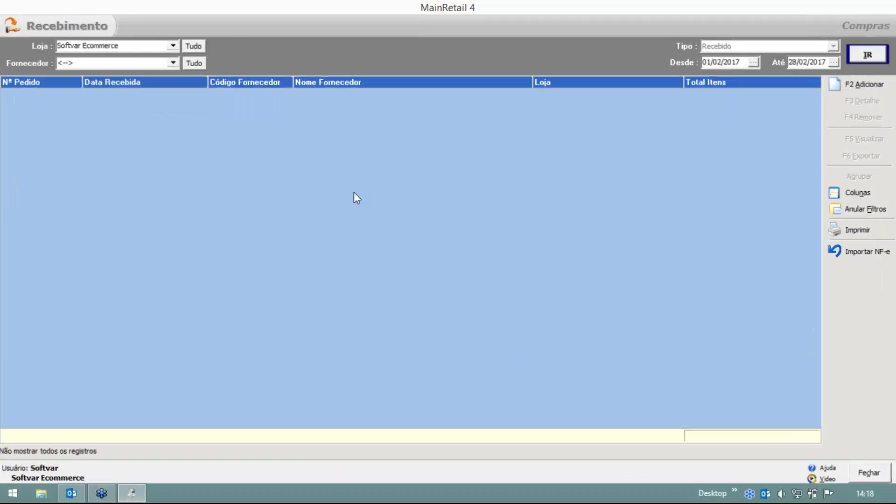
key("Escape")
left_click(211, 70)
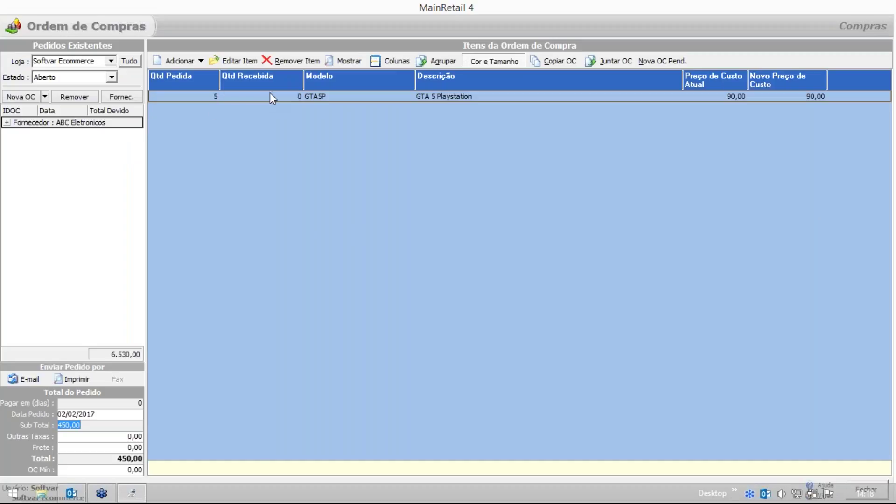
key("Escape")
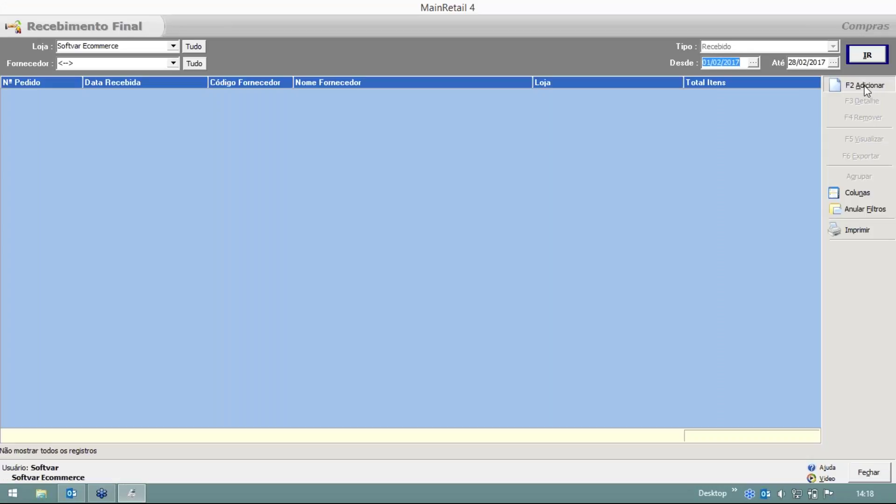
Start a new final receipt with supplier ABC Eletronicos.
left_click(865, 87)
left_click(200, 66)
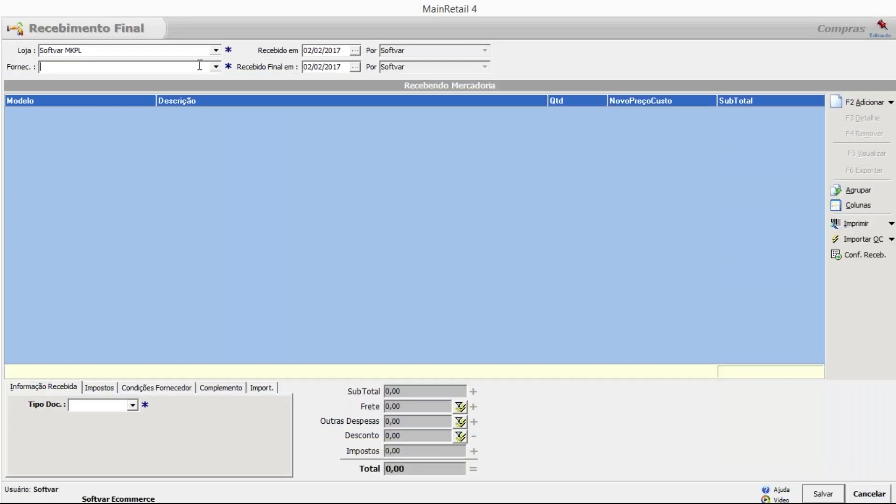
type("ABC Eletronicos")
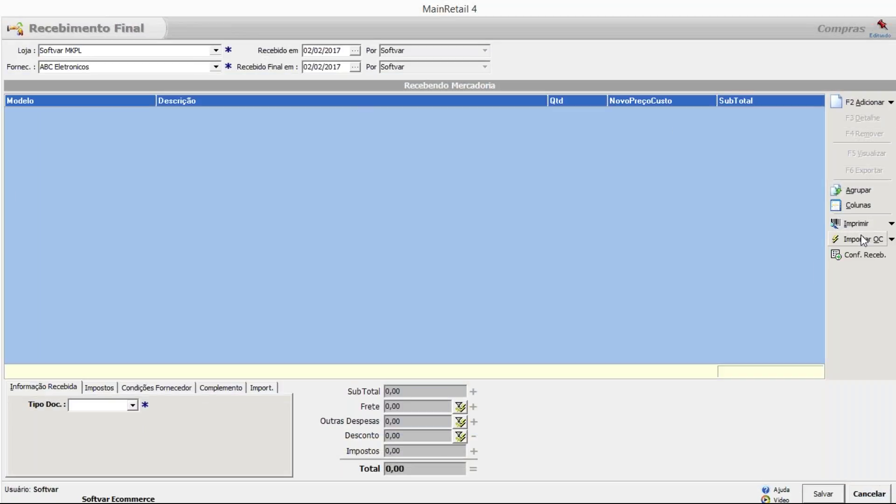
left_click(863, 239)
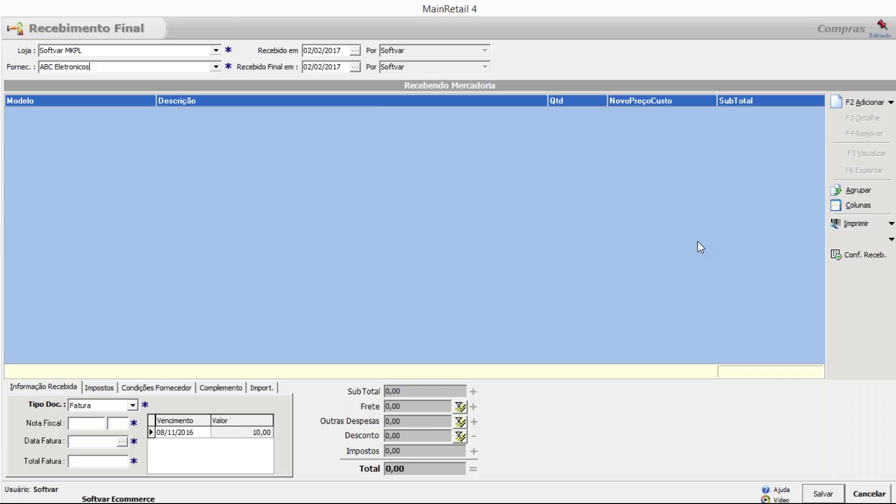
Choose Importar Nfe from the import dropdown to reach the NF-e XML import screen.
left_click(891, 239)
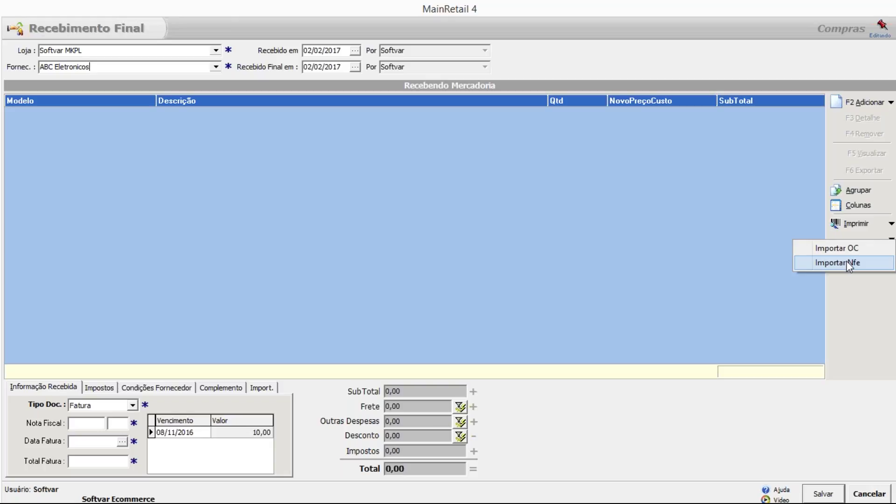
left_click(848, 262)
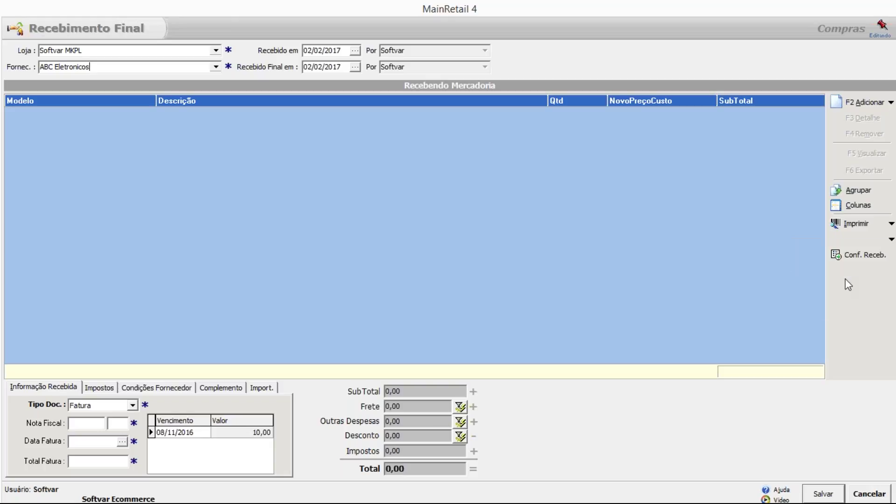
left_click(893, 239)
left_click(886, 266)
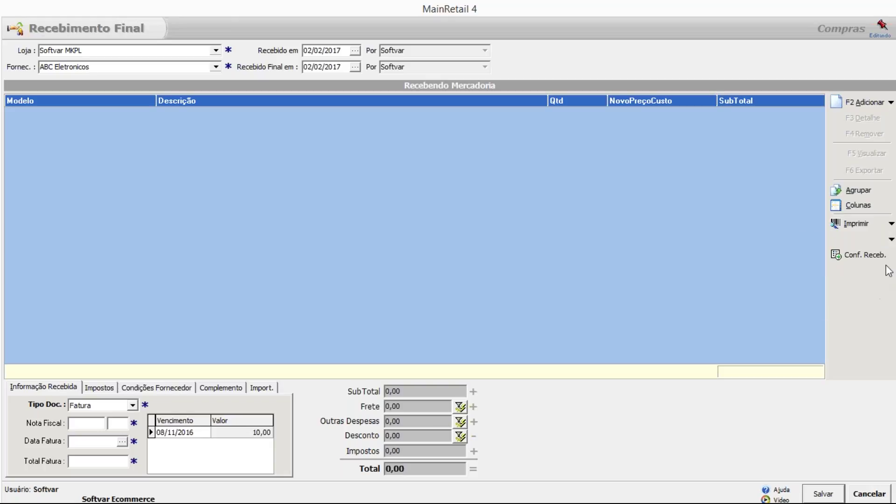
left_click(891, 240)
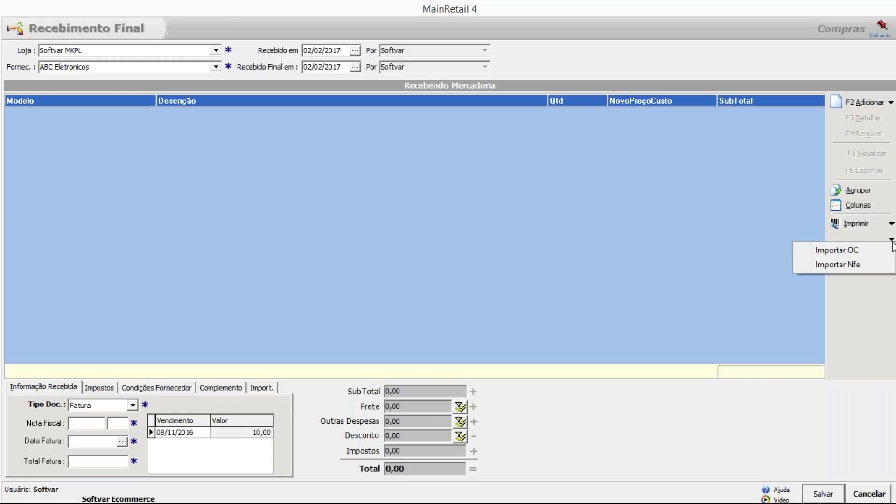
left_click(844, 268)
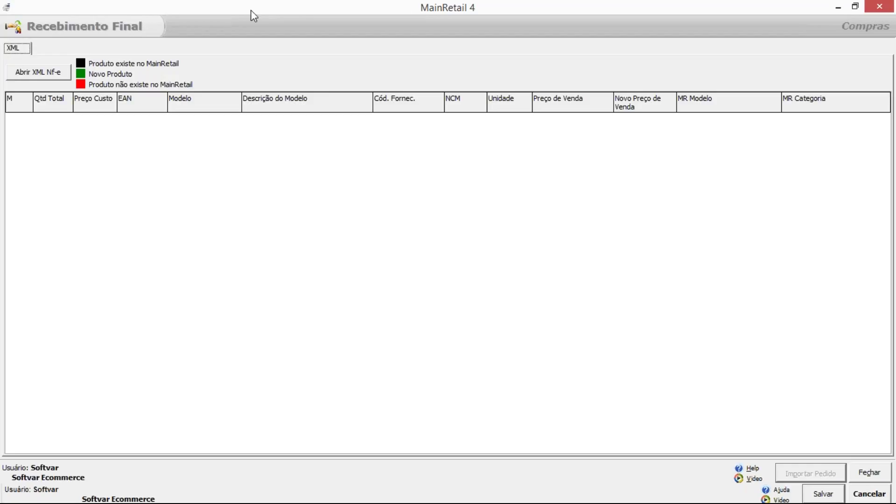
Load the first NF-e XML invoice file, showing four lamp items flagged as new.
left_click(50, 78)
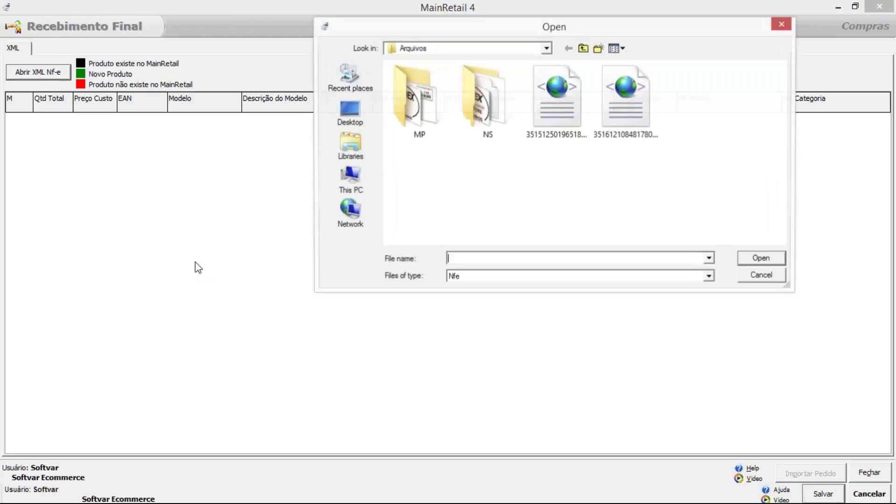
left_click(564, 136)
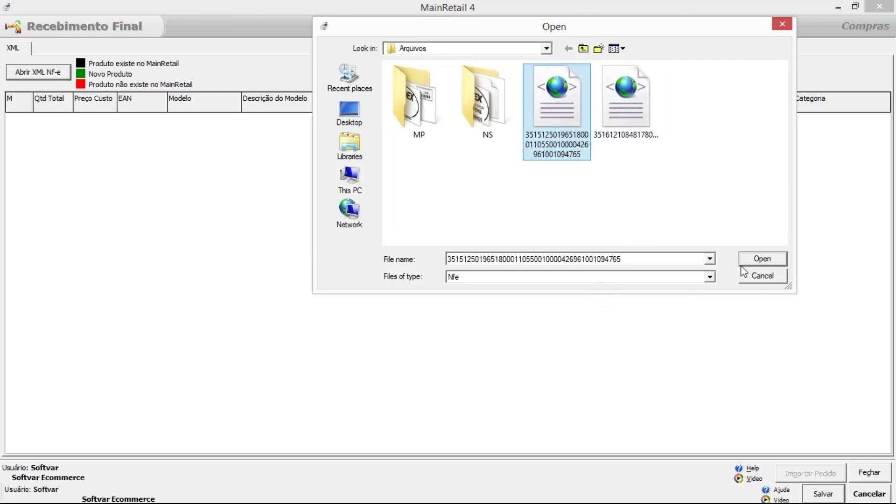
left_click(757, 261)
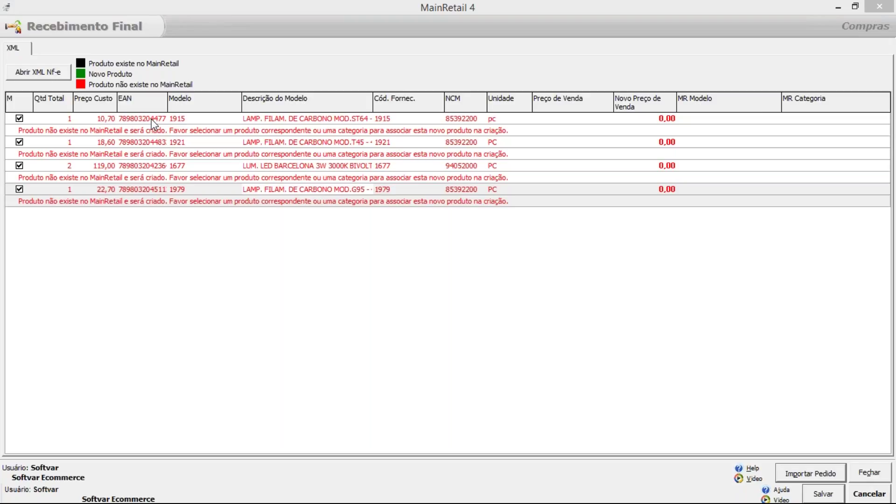
left_click(151, 120)
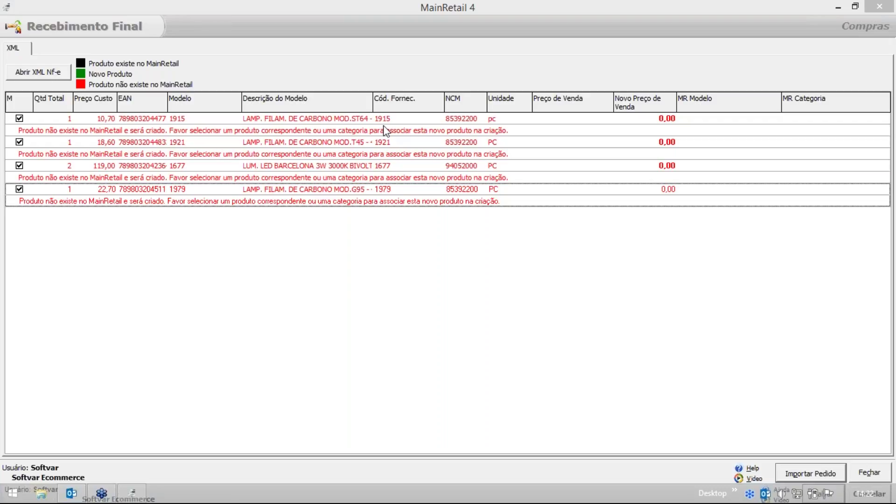
Close the NF-e XML import without importing, then close Recebimento Final.
left_click(404, 145)
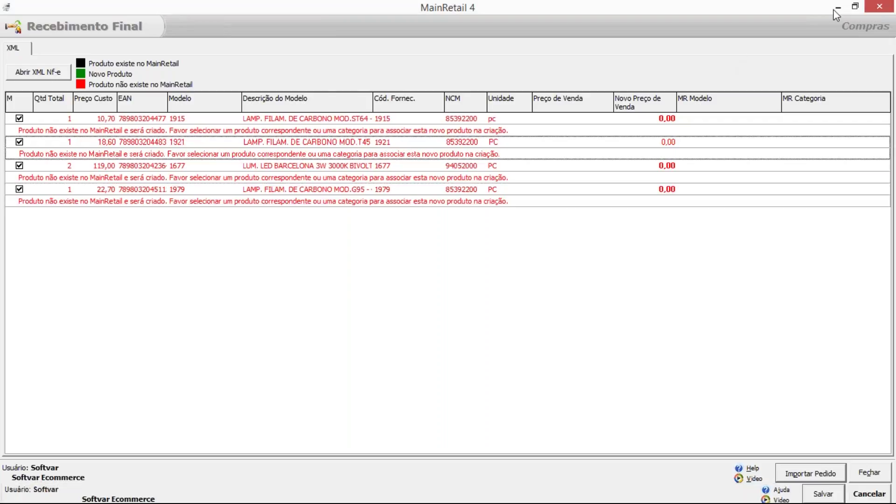
left_click(881, 8)
key("Escape")
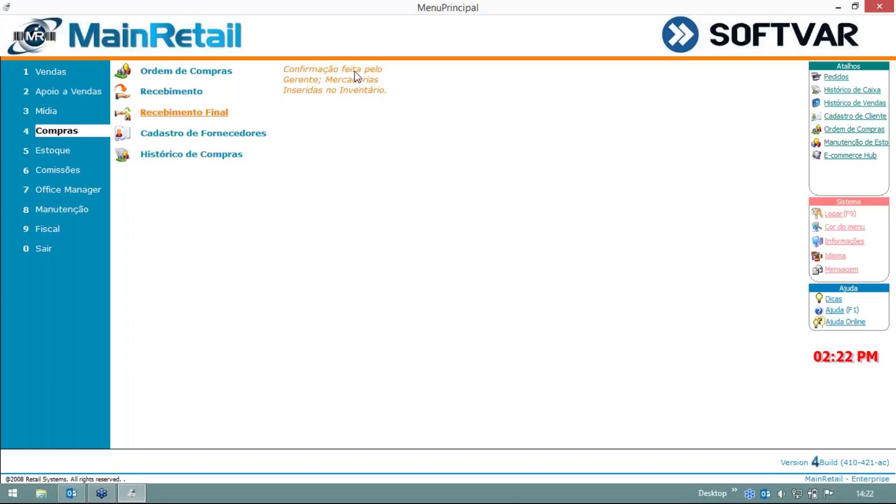
Open Estoque > Manutenção de Estoque and list all six stock items.
left_click(70, 151)
key("Return")
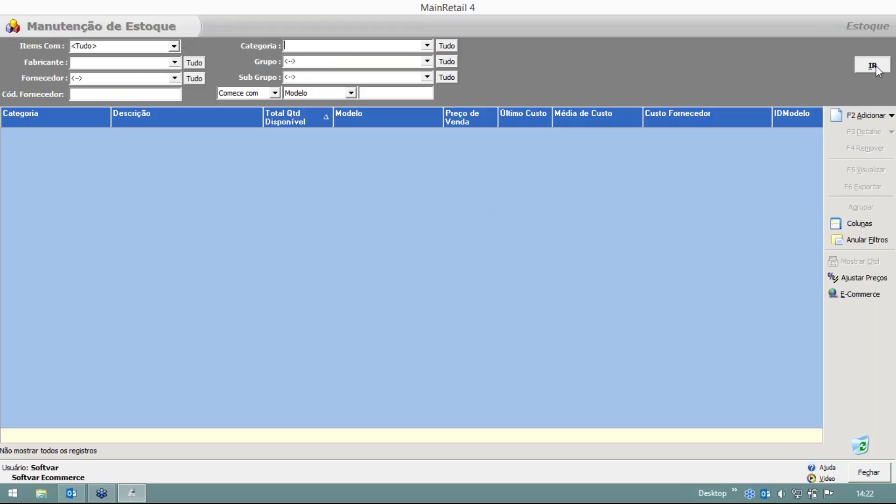
left_click(886, 73)
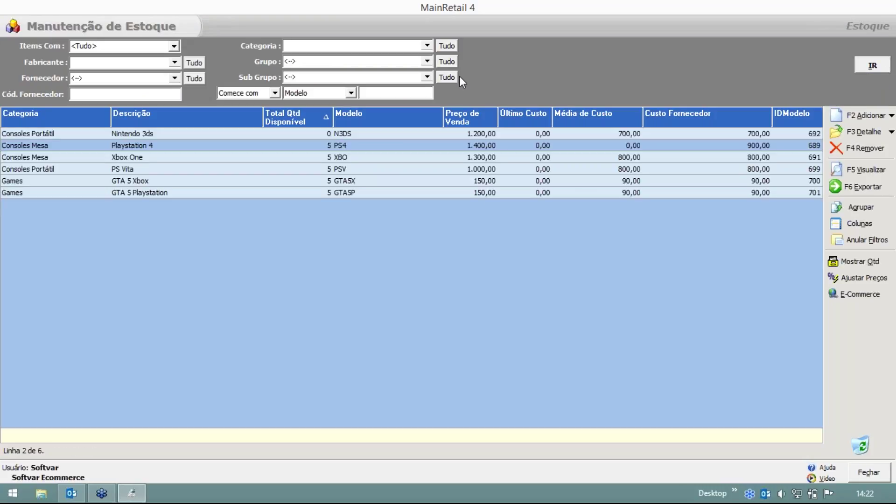
Check Playstation 4's supplier information, confirming ABC Eletronicos, then close its details.
double_click(336, 131)
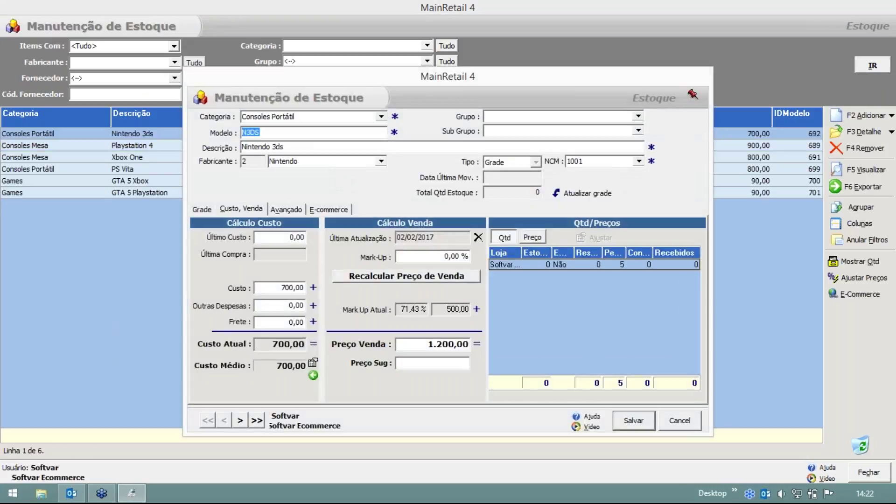
double_click(318, 146)
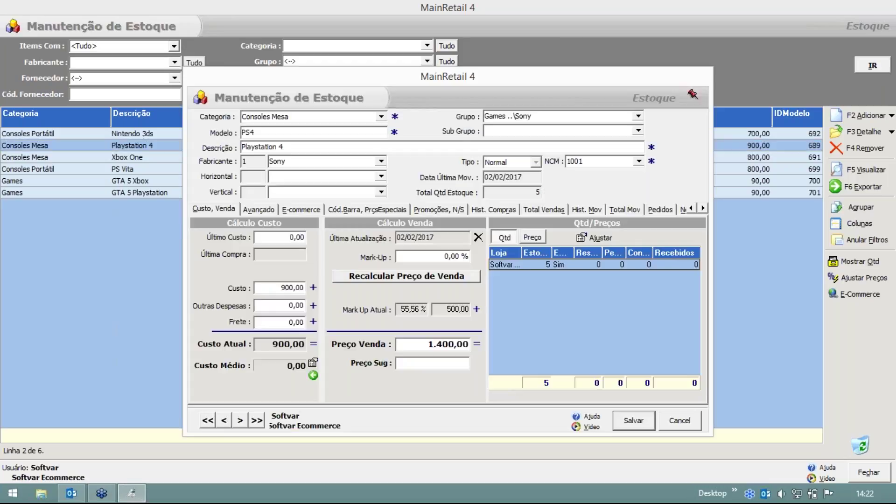
left_click(262, 209)
left_click(347, 225)
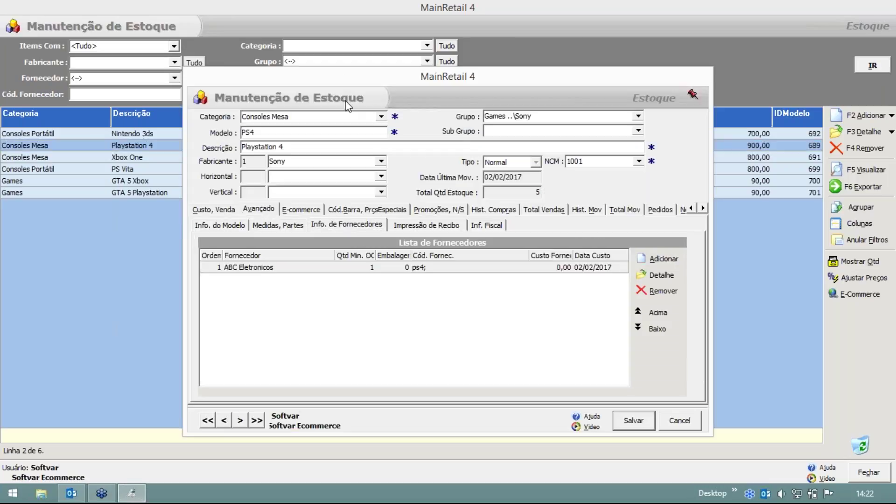
left_click_drag(335, 83, 240, 26)
left_click(299, 211)
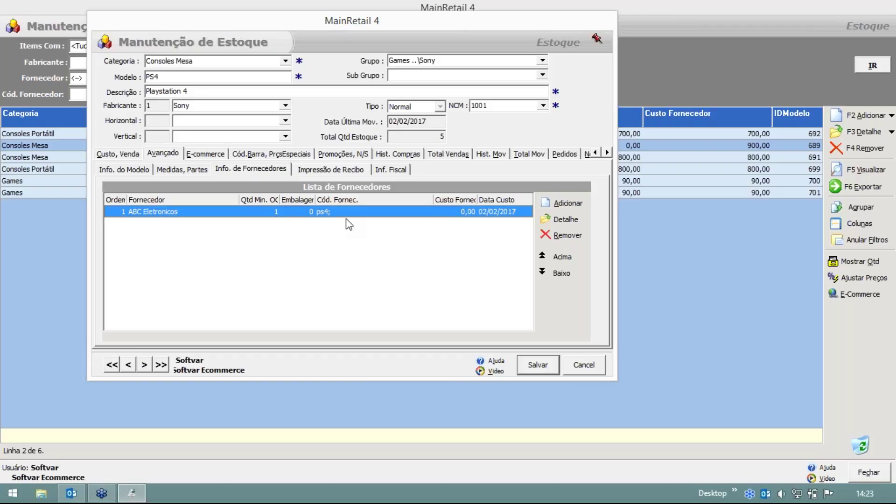
key("Escape")
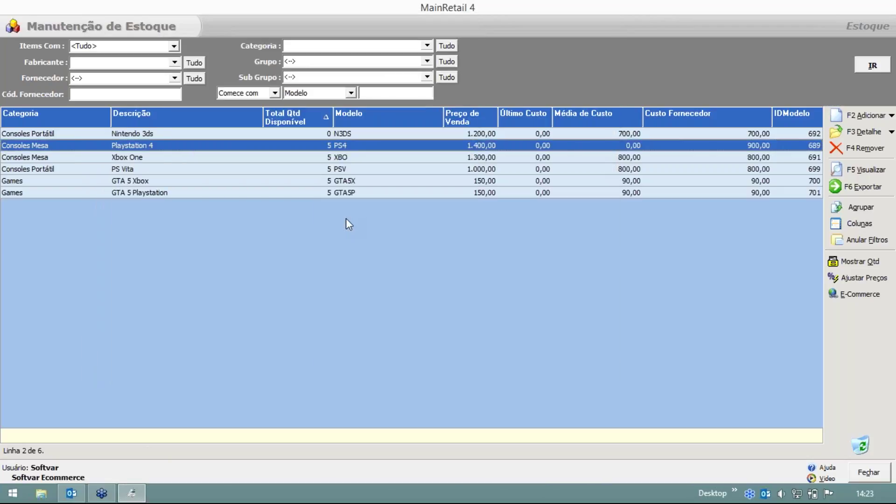
Close stock maintenance, start a new Recebimento from ABC Eletronicos and open Importar Nfe.
key("Escape")
mouse_move(70, 131)
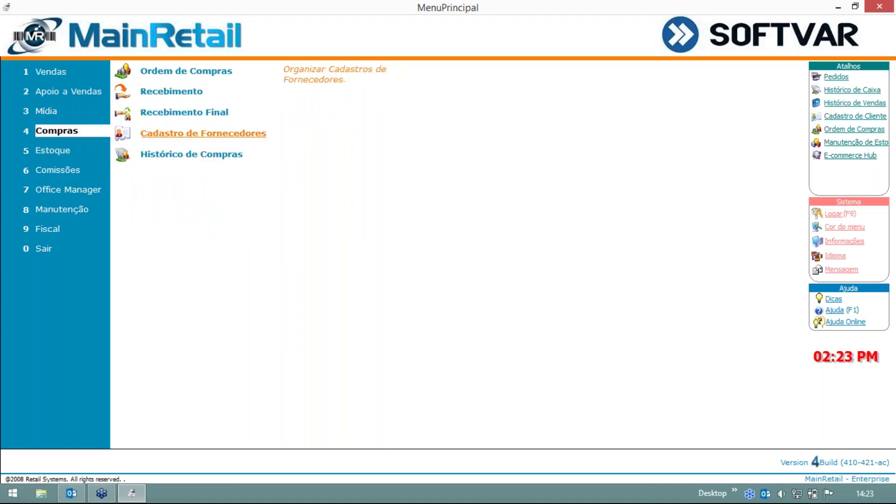
left_click(184, 97)
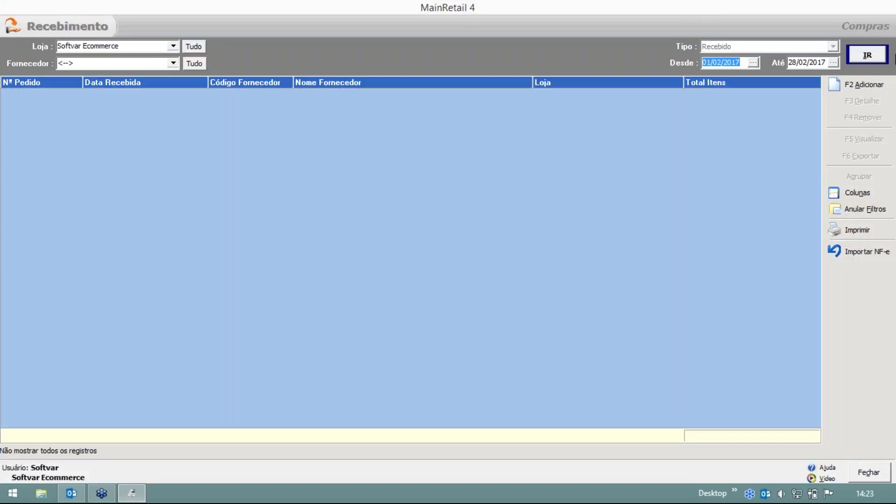
left_click(872, 80)
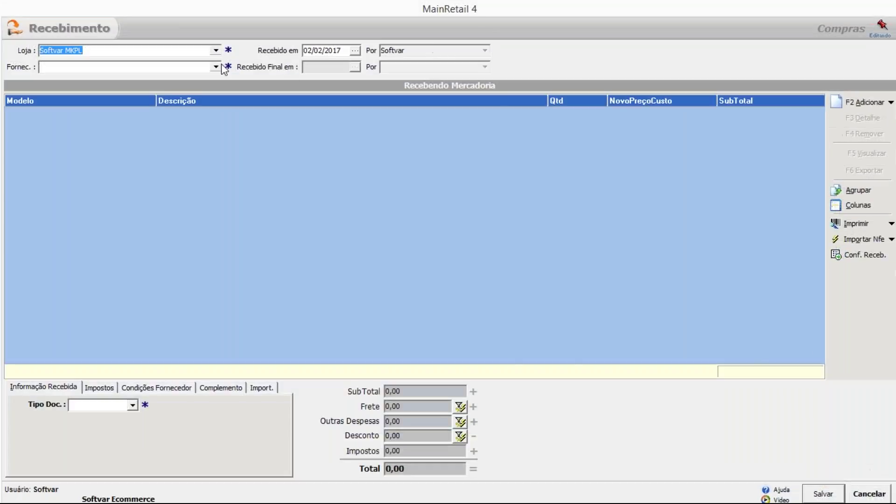
left_click(106, 83)
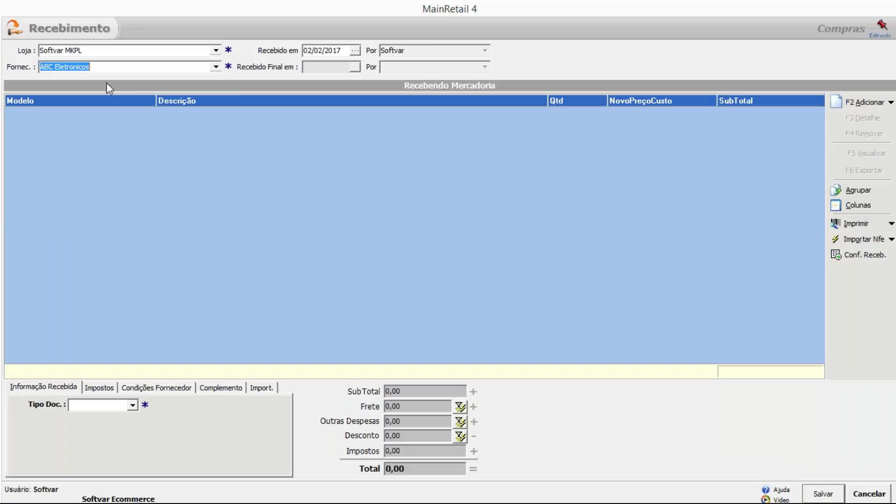
left_click(872, 238)
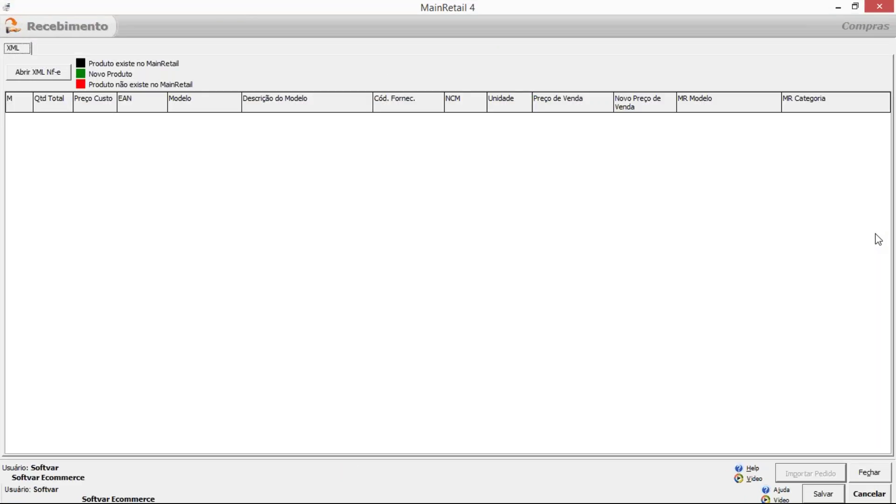
Reload the NF-e XML file from the Arquivos folder into the receipt grid.
left_click(47, 73)
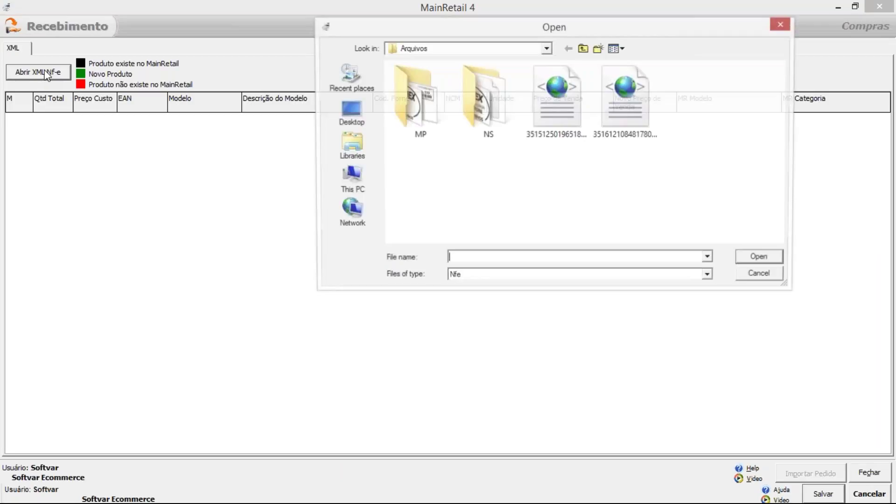
left_click_drag(562, 31, 418, 24)
double_click(410, 111)
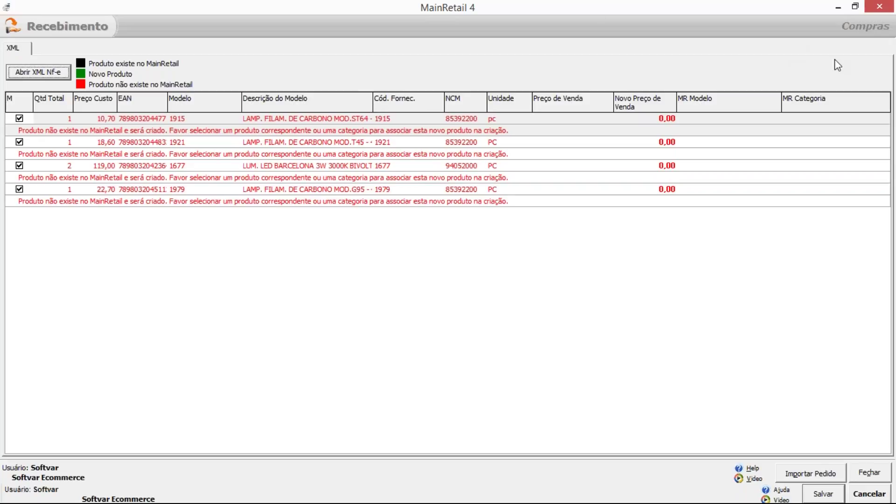
Set row 1's MR Modelo so lamp 1915 matches the existing PS Vita (PSV) model.
left_click(802, 58)
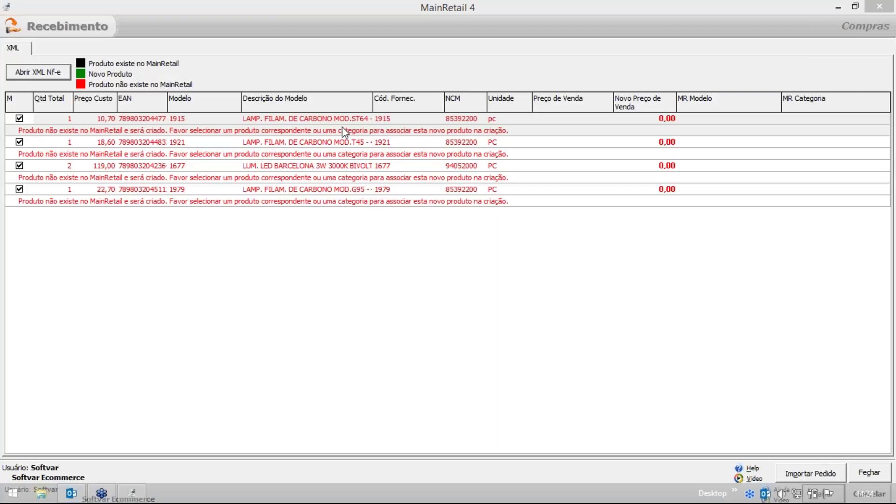
left_click(319, 119)
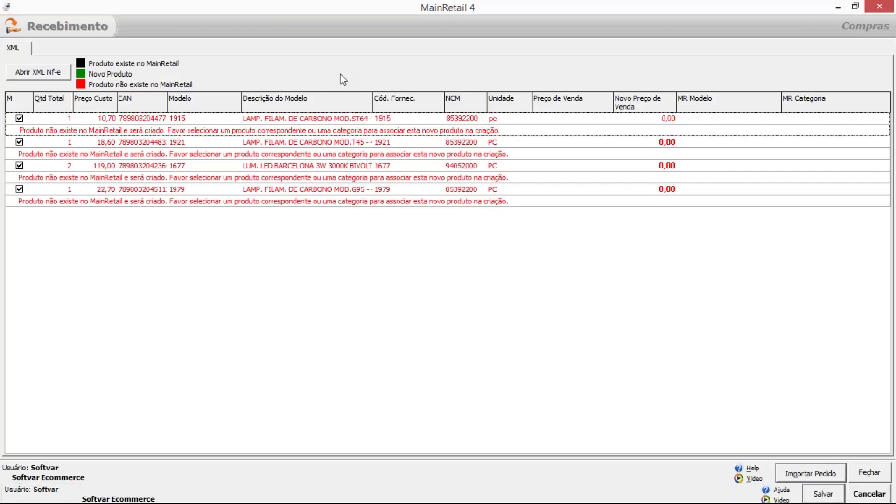
left_click(774, 120)
left_click(775, 119)
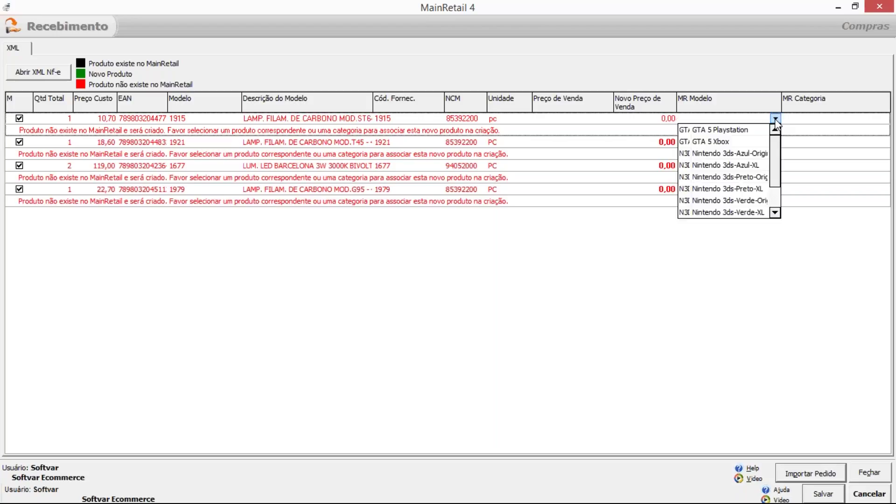
mouse_move(777, 153)
left_mouse_down()
mouse_move(777, 175)
mouse_move(778, 147)
left_mouse_up()
scroll(777, 142, "down", 1)
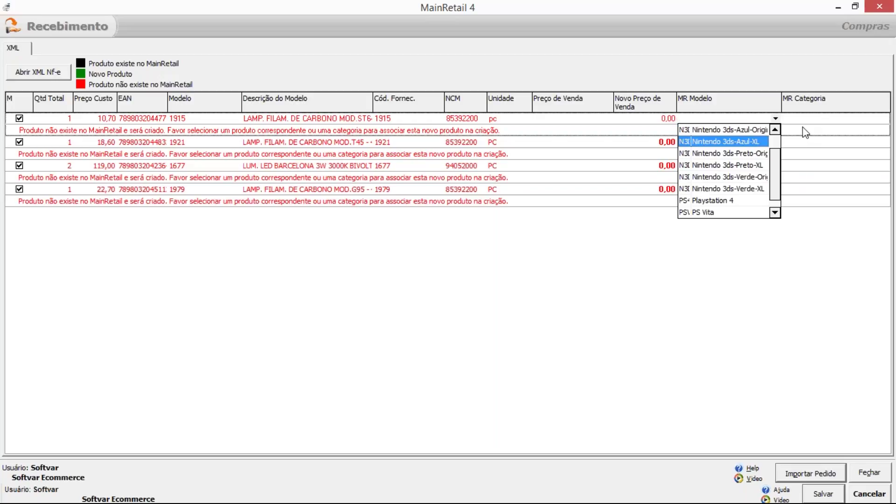
left_click_drag(774, 161, 779, 182)
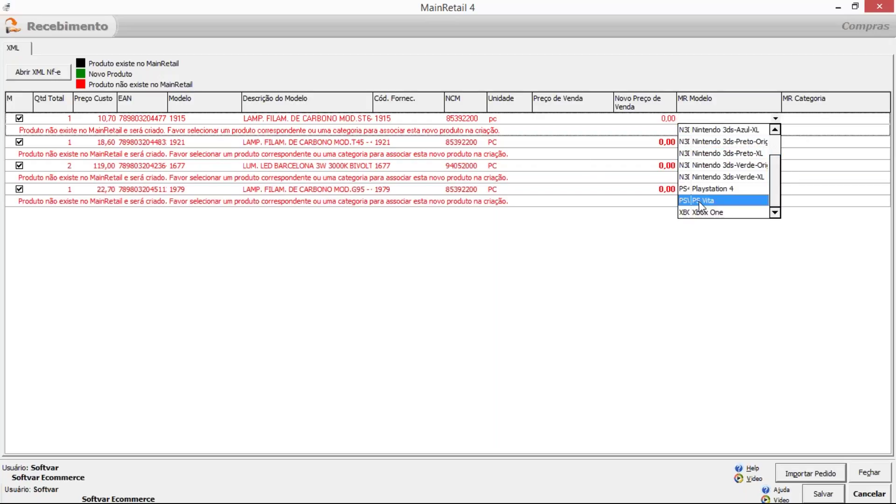
left_click(722, 208)
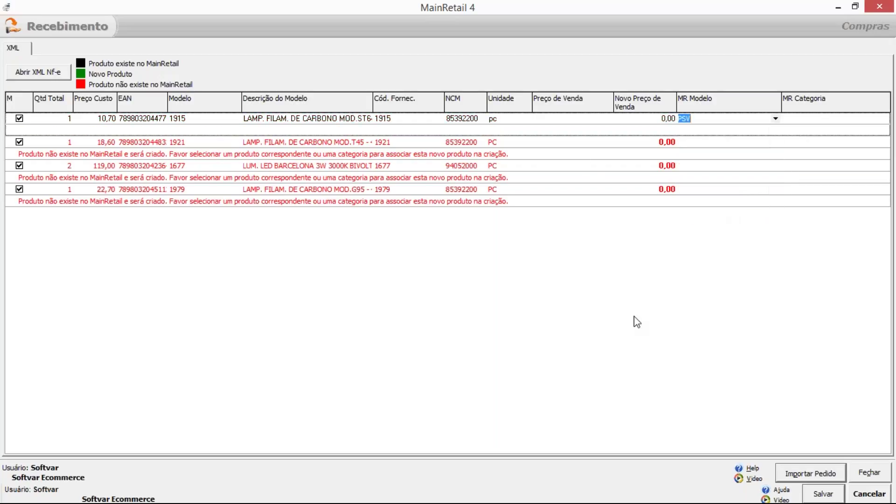
left_click(403, 131)
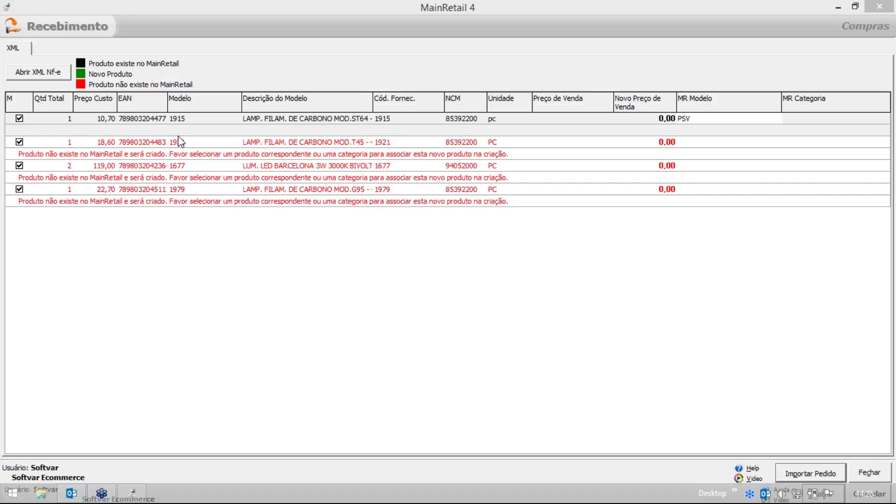
Set row 2's MR Modelo so lamp 1921 matches the Playstation 4 (PS4) model.
left_click(752, 142)
left_click(775, 131)
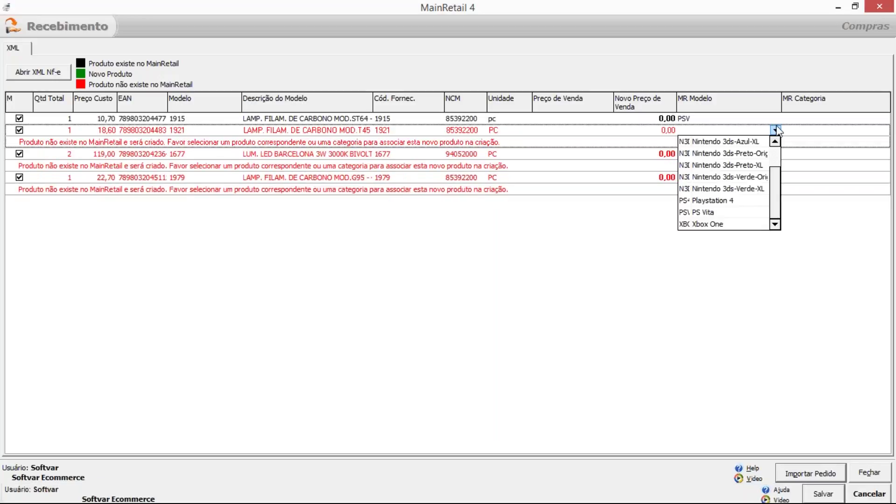
left_click(703, 209)
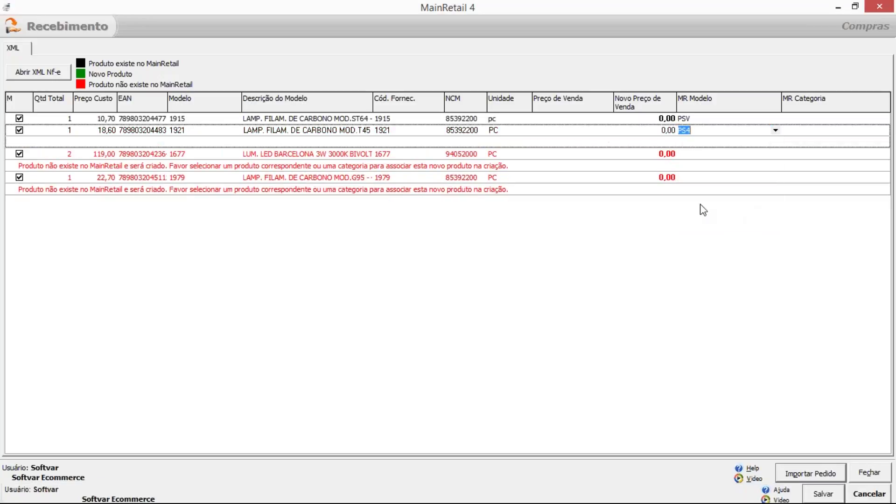
left_click(461, 135)
left_click(461, 118)
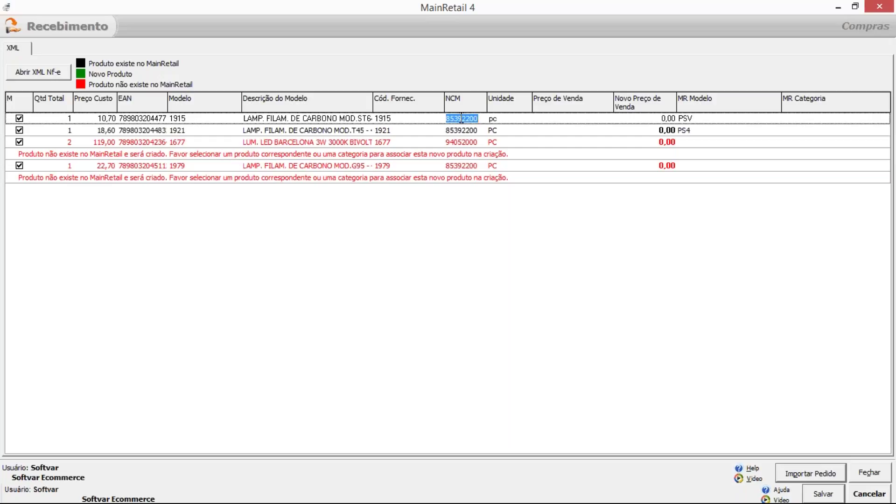
Check that lamps 1915 and 1921 remain matched to PSV and PS4.
left_click(707, 119)
left_click(704, 133)
left_click(705, 119)
left_click(705, 131)
left_click(705, 119)
left_click(705, 131)
left_click(704, 119)
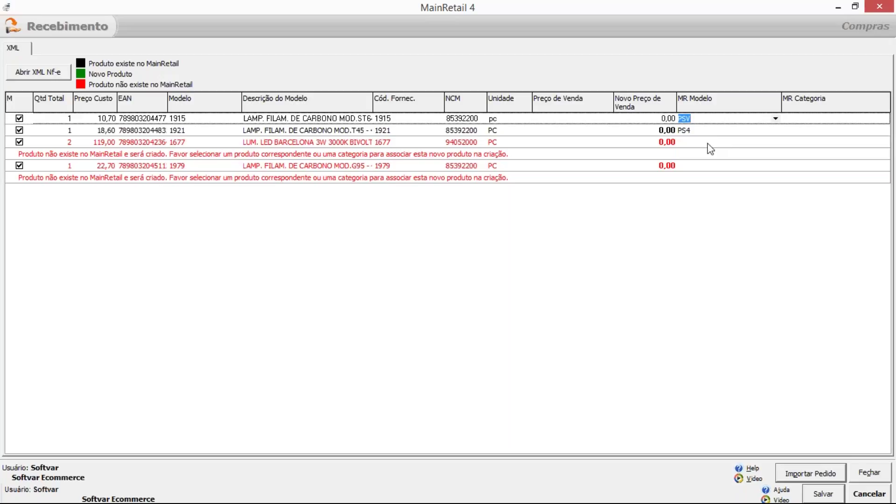
Give the LED Barcelona luminaire 1677 the Consoles Mesa category in row 3.
left_click(710, 149)
left_click(862, 148)
left_click(884, 142)
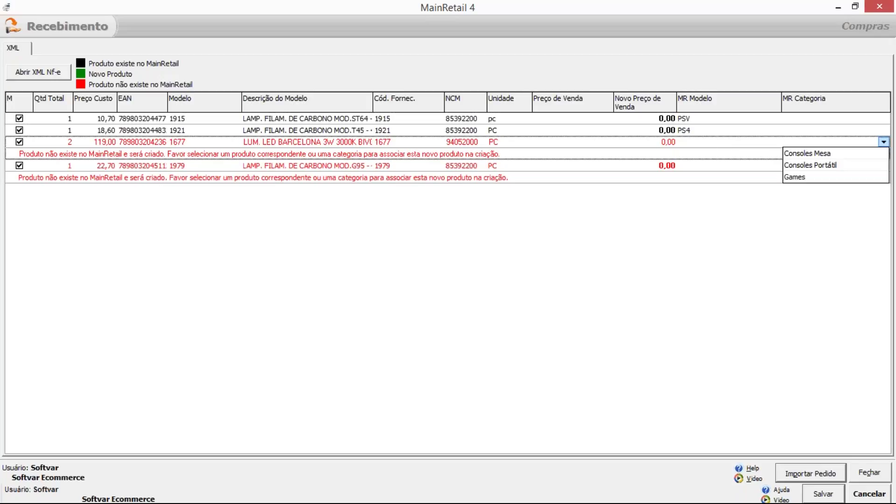
left_click(816, 154)
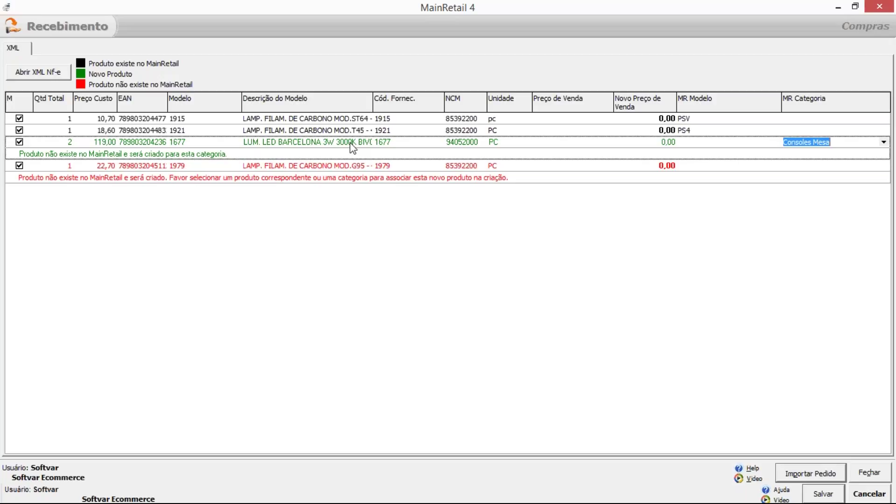
left_click(836, 142)
left_click_drag(838, 142, 618, 107)
left_click(834, 140)
left_click_drag(842, 142, 760, 144)
left_click(840, 142)
left_click_drag(851, 142, 777, 132)
key("Delete")
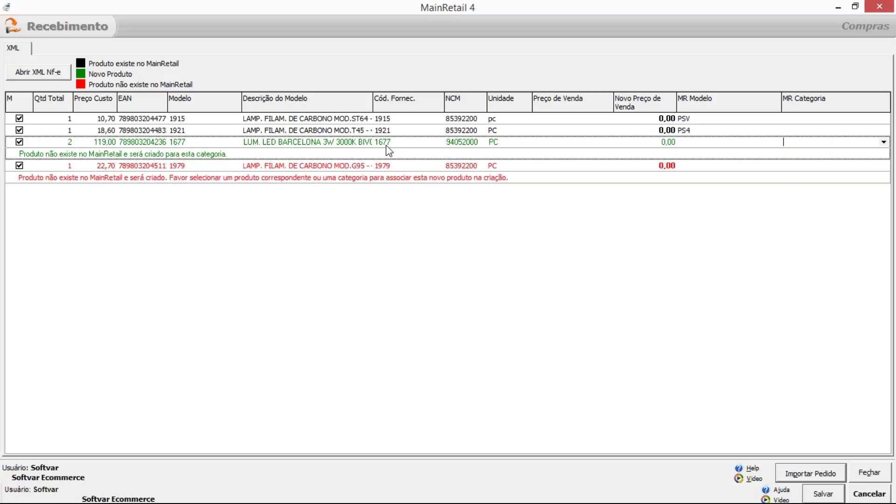
Browse the luminaire's MR Modelo list and close it without choosing a model.
left_click(707, 146)
left_click(775, 142)
scroll(777, 189, "up", 2)
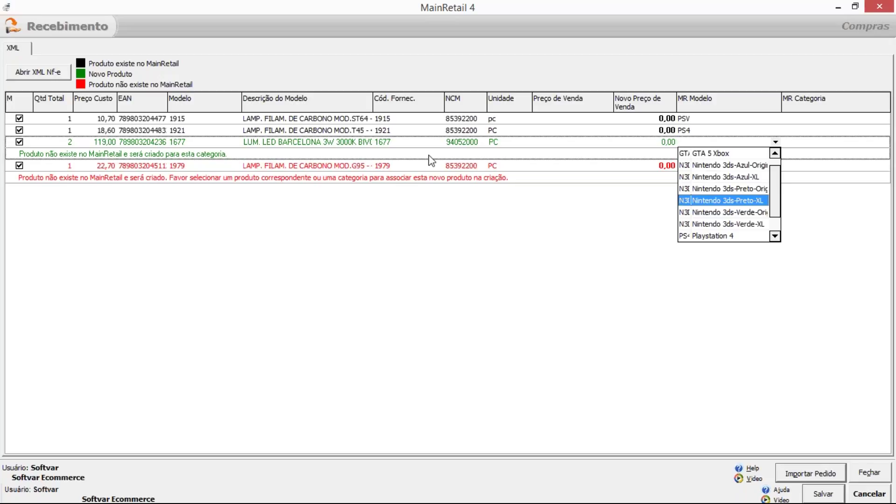
left_click(195, 160)
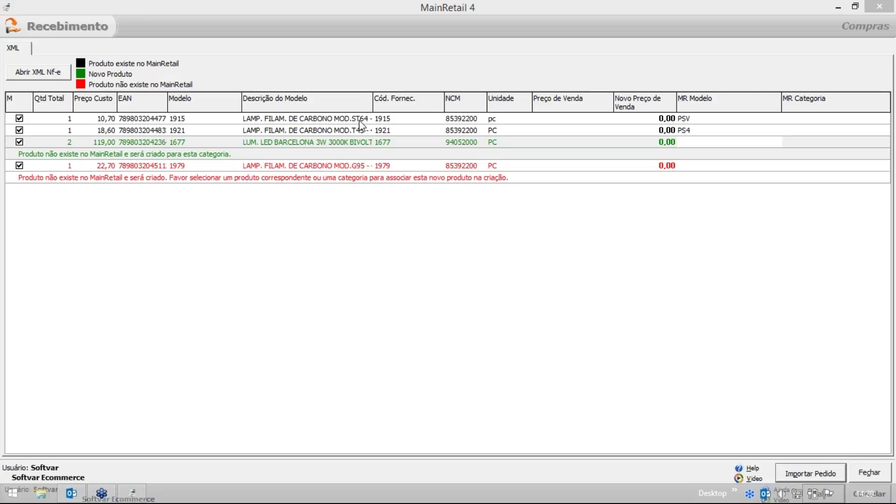
Review the mappings and status messages of items 1921, 1677 and 1979.
left_click(334, 130)
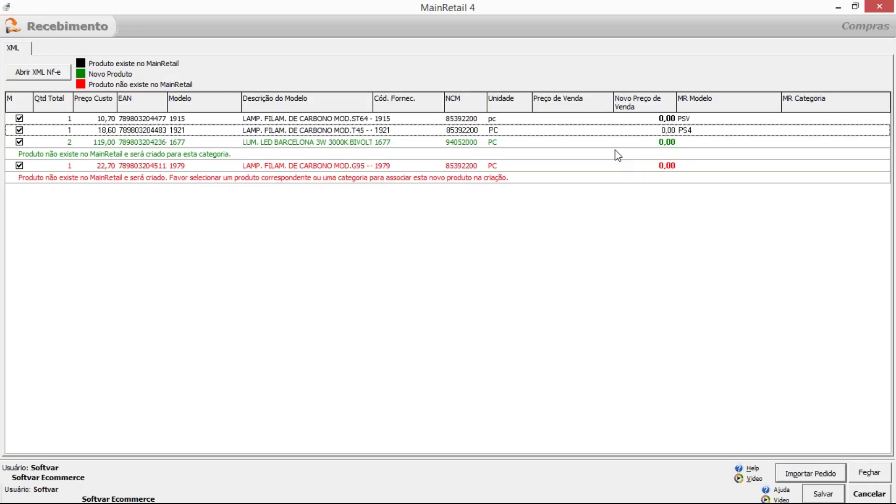
left_click(240, 145)
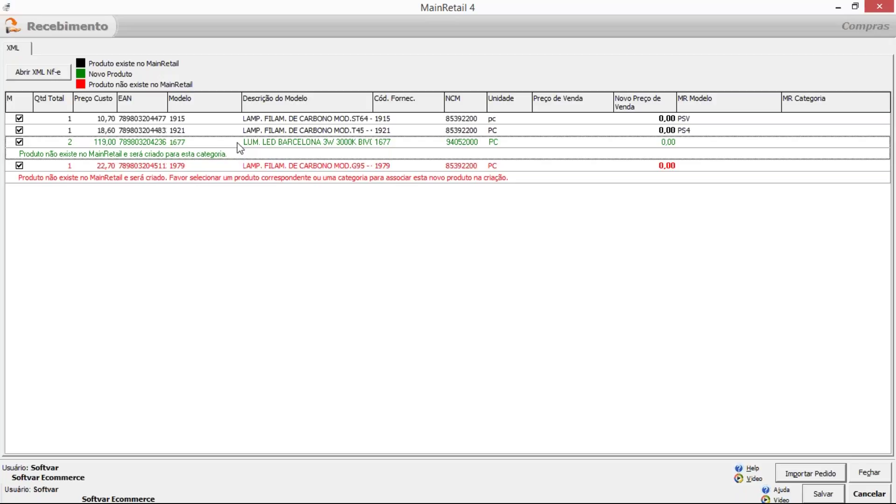
left_click(318, 173)
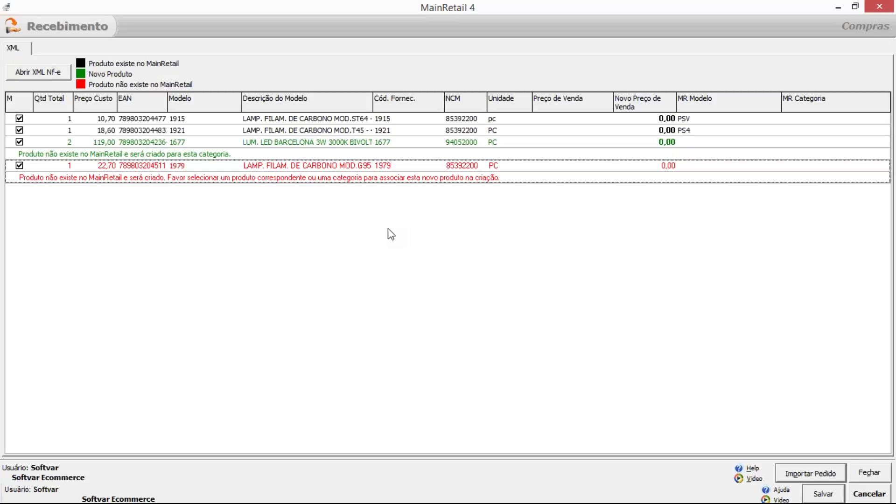
left_click(142, 148)
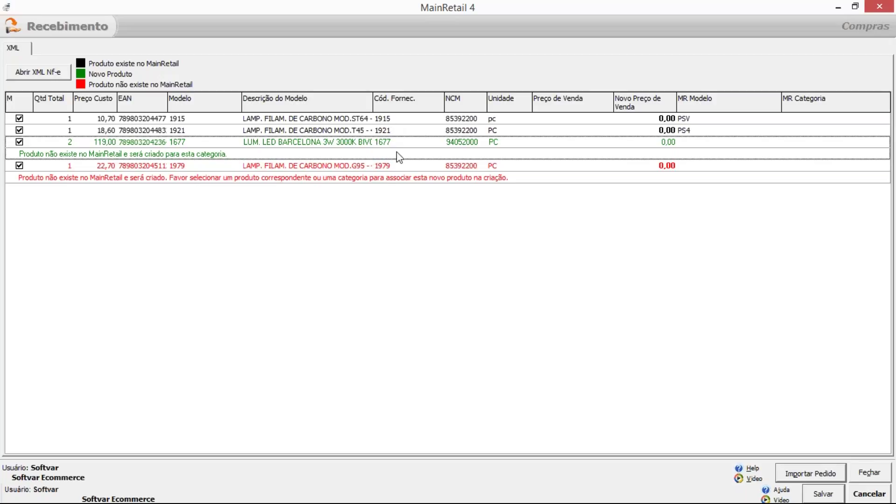
left_click(392, 131)
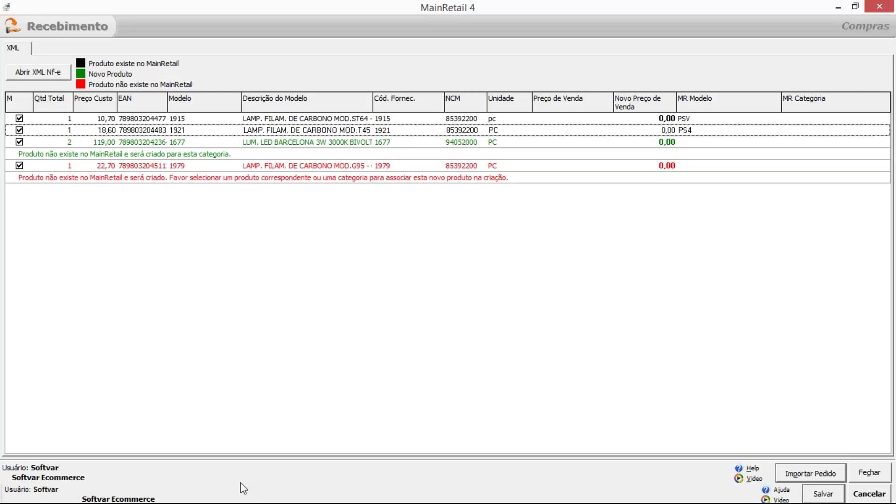
Close the XML import dialog and the Recebimento window without importing.
left_click_drag(439, 10, 429, 11)
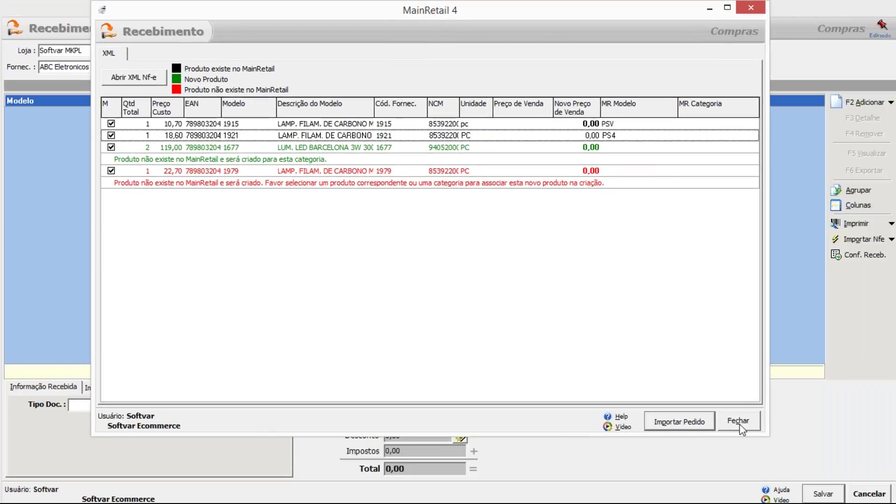
left_click(742, 425)
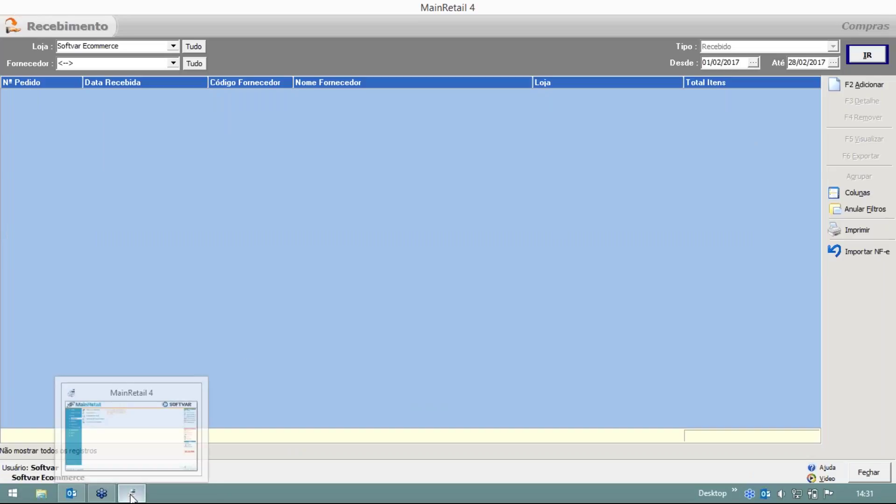
left_click(868, 473)
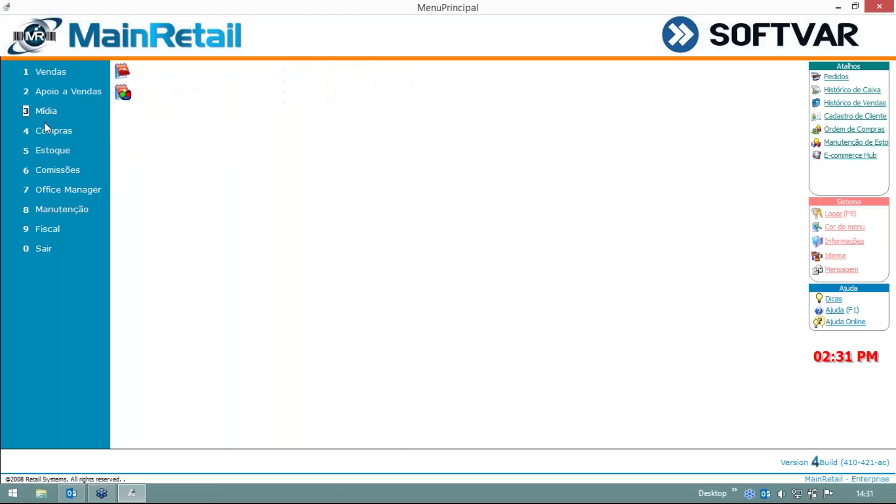
Open the Playstation 4 stock item's Info. de Fornecedores sub-tab.
left_click(70, 150)
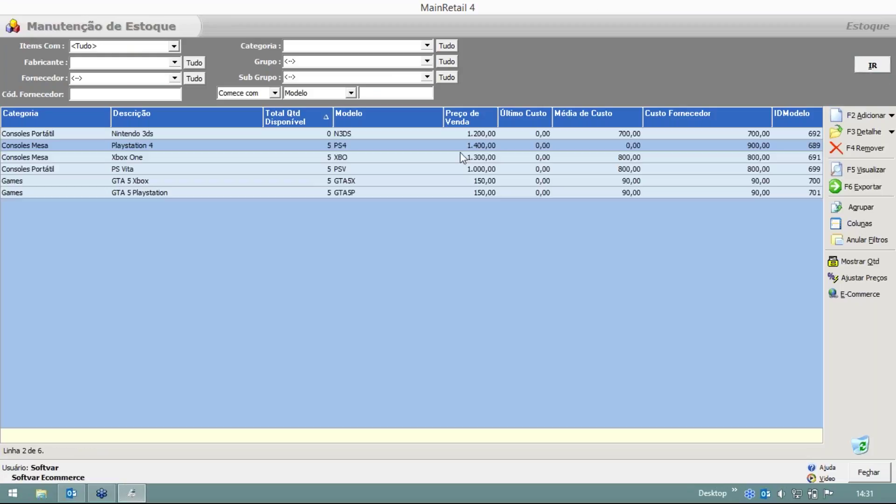
double_click(398, 145)
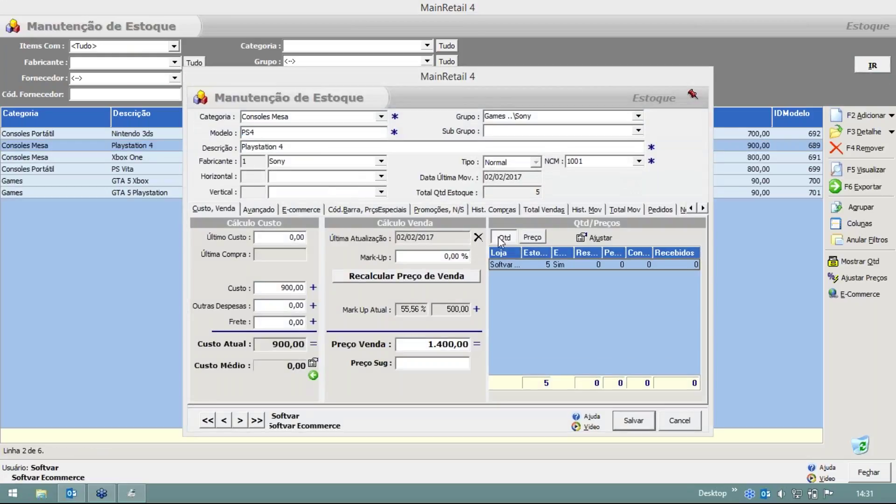
left_click(260, 210)
left_click(355, 225)
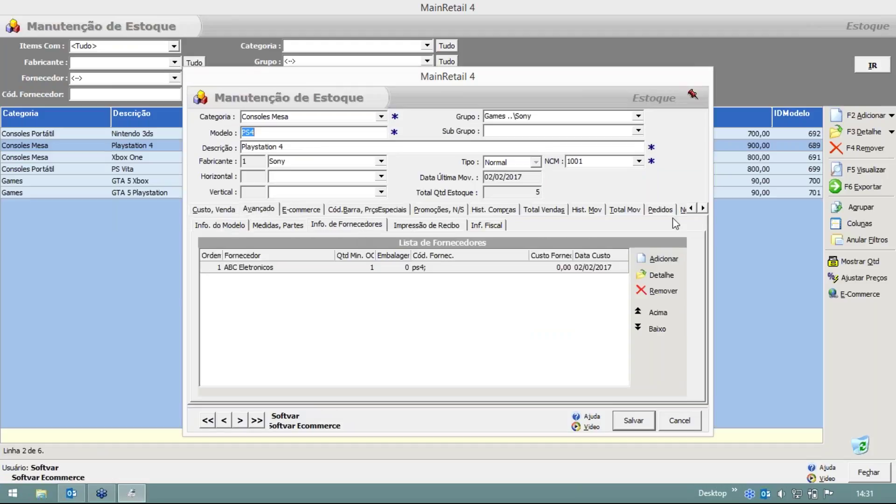
left_click_drag(544, 75, 505, 59)
Select ABC Eletronicos and start a new supplier entry in NovoFornecedor.
left_click(371, 250)
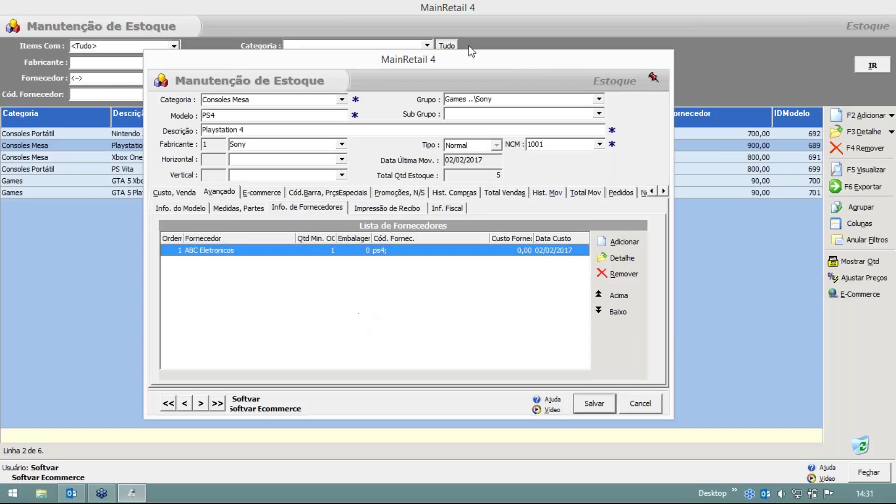
left_click_drag(490, 66, 480, 62)
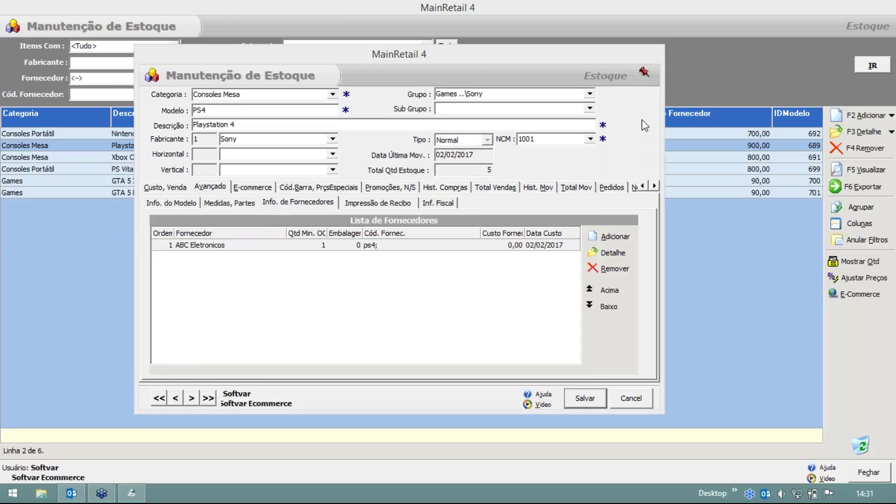
left_click(607, 236)
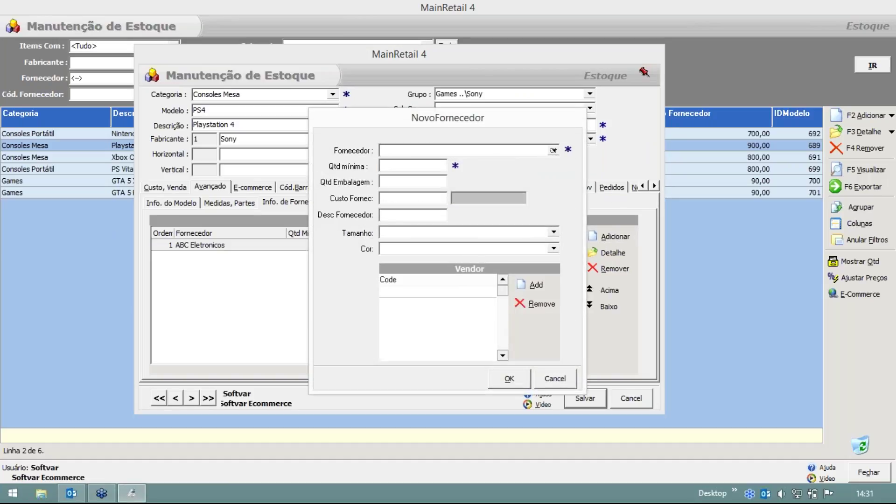
Choose ABC Eletronicos as supplier with minimum quantity 1.
left_click(553, 150)
left_click(421, 167)
left_click(406, 166)
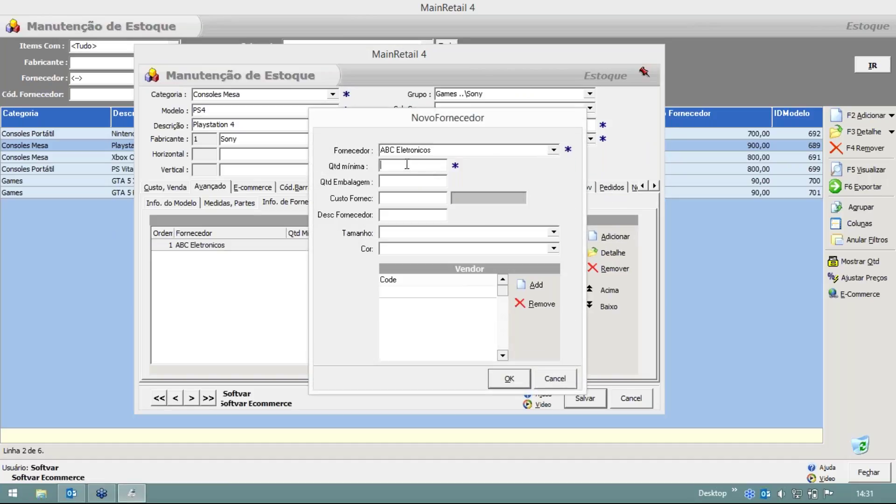
type("1")
Add supplier code 1677 and confirm the supplier entry.
left_click(533, 285)
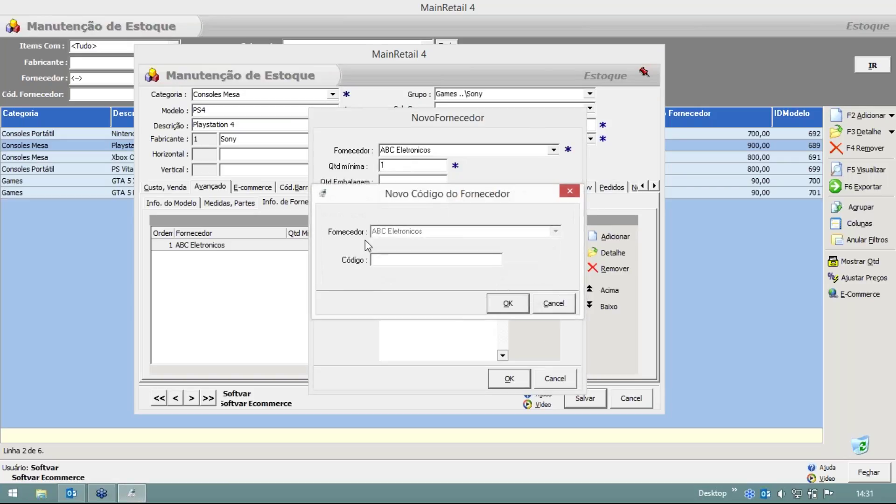
type("1677")
double_click(386, 259)
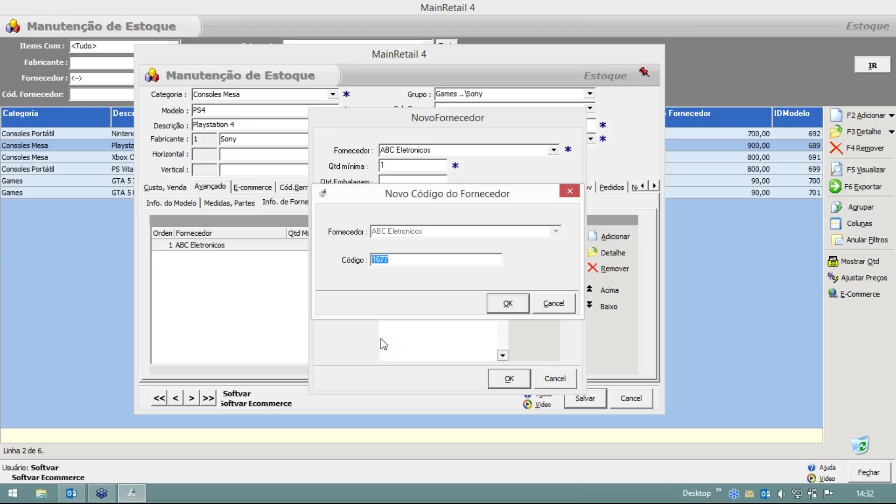
left_click(510, 306)
left_click(404, 307)
left_click(403, 293)
left_click(403, 304)
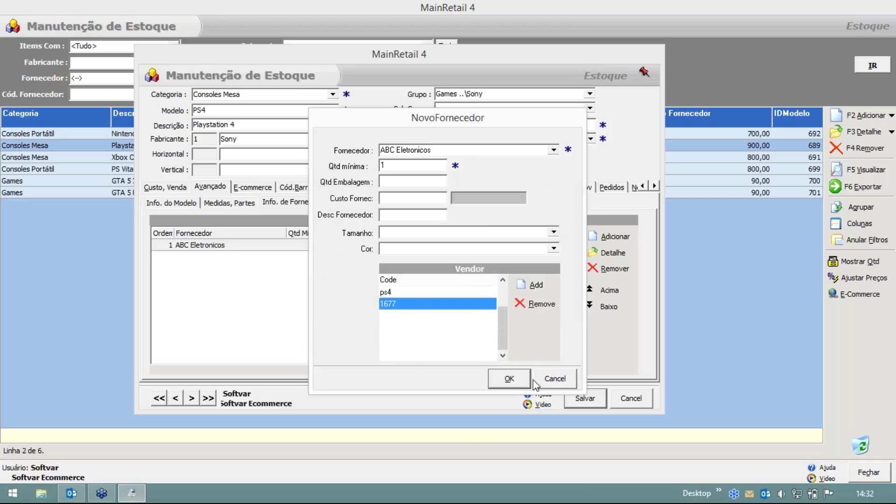
left_click(514, 381)
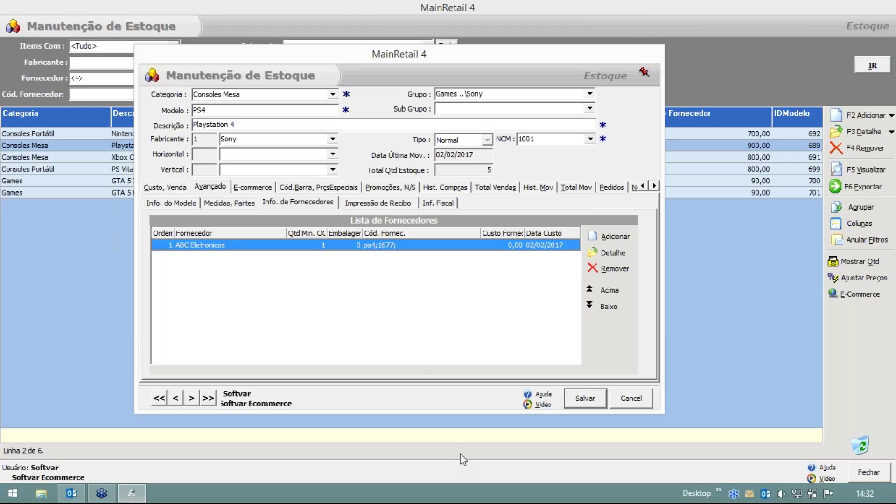
Close Outlook and cancel the Playstation 4 item editor without saving.
left_click(77, 496)
right_click(77, 496)
left_click(73, 462)
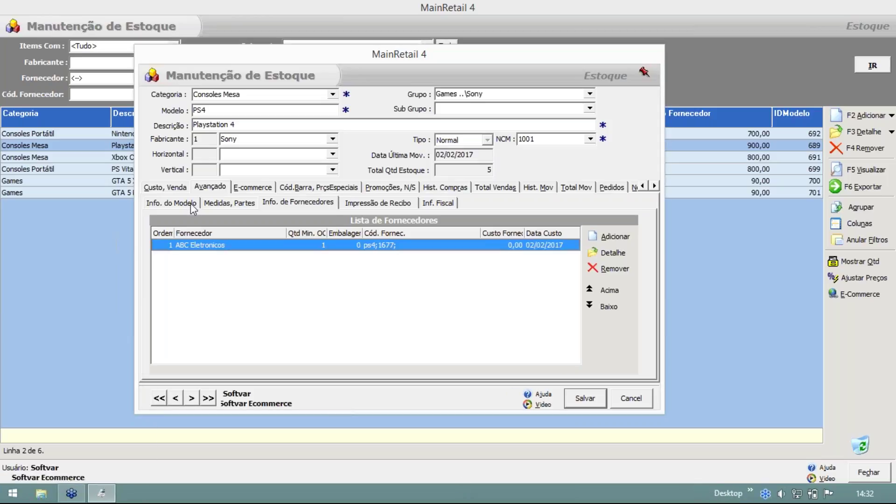
left_click_drag(400, 55, 367, 45)
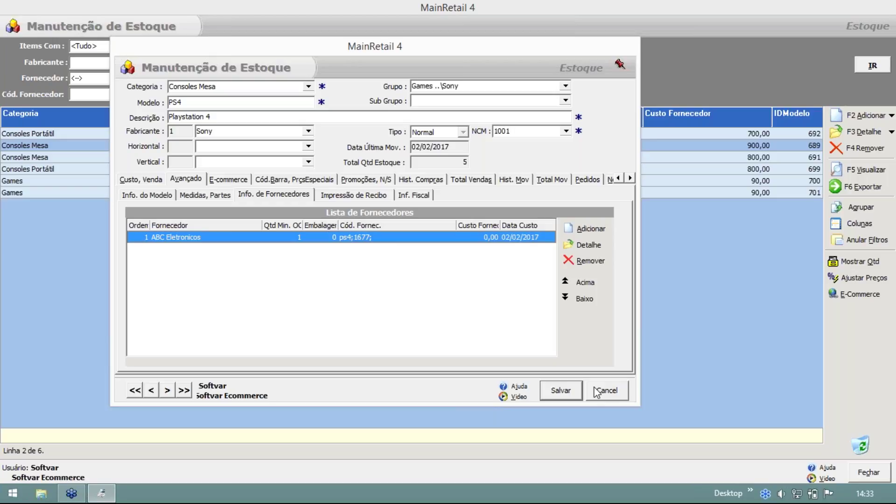
left_click(597, 391)
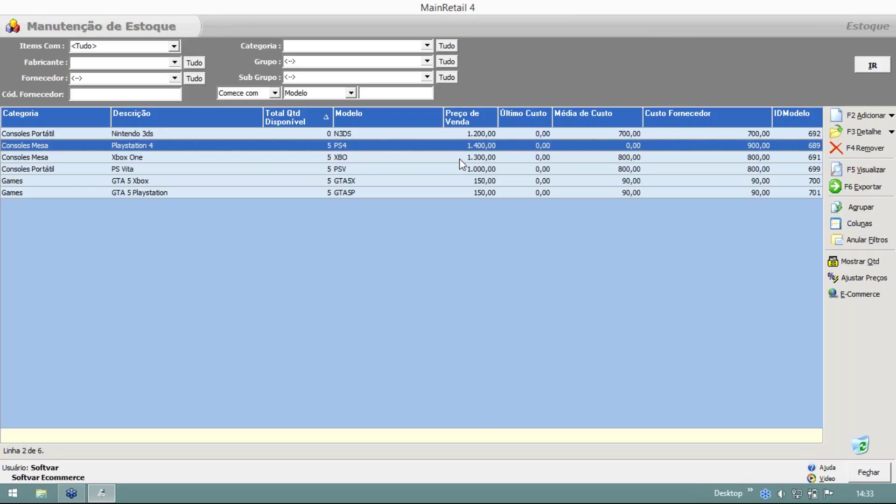
Open Fiscal > Impostos de Compra and browse the ICMS, IPI and ST entries.
key("Escape")
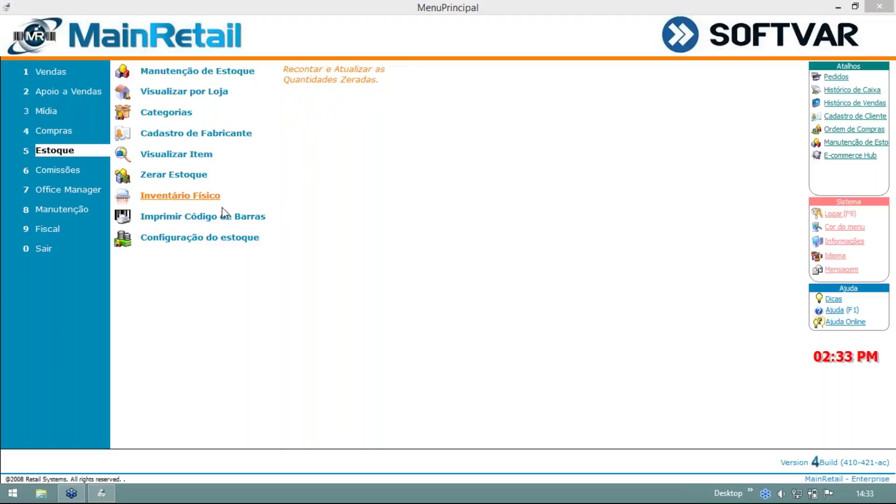
left_click(58, 228)
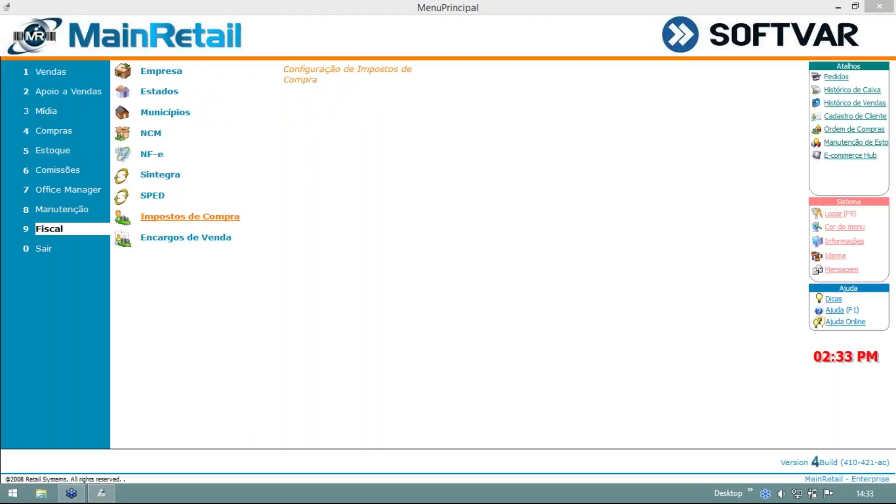
left_click(201, 217)
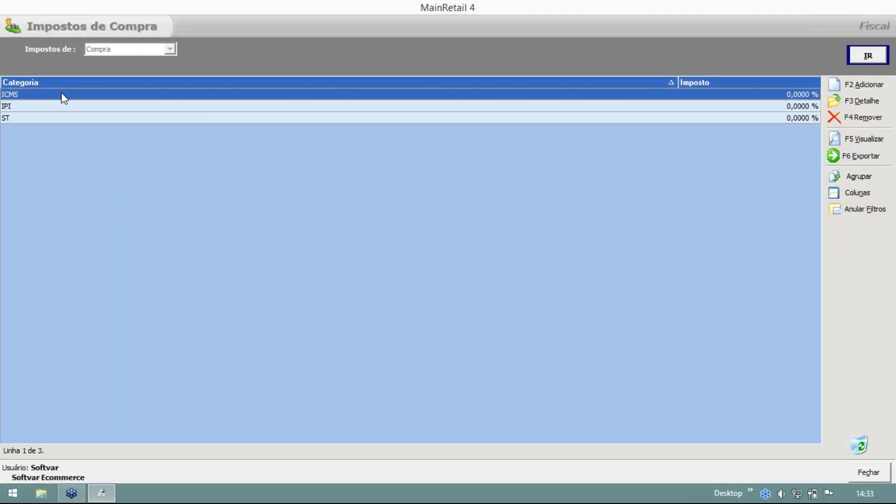
left_click(58, 105)
left_click(58, 119)
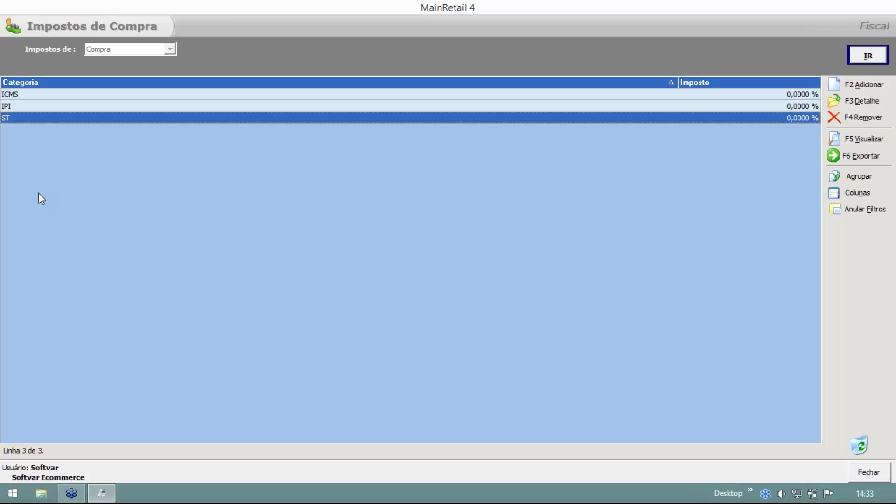
left_click_drag(53, 103, 57, 117)
Review the IPI tax's c*p formula, close it unchanged, and open the ST tax record.
double_click(15, 104)
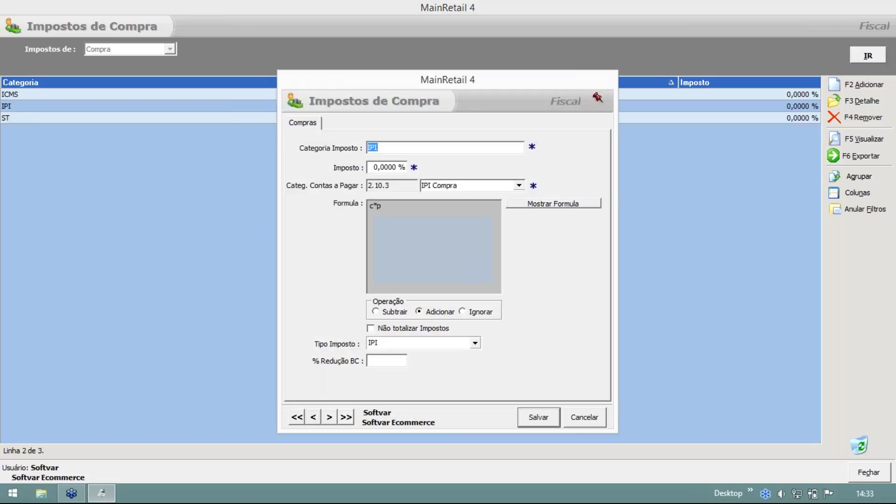
left_click_drag(330, 81, 197, 50)
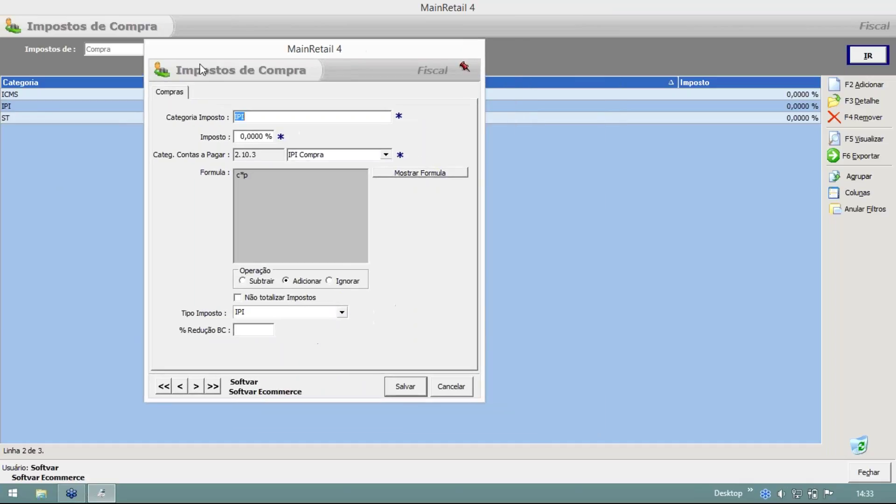
left_click(251, 177)
left_click(411, 174)
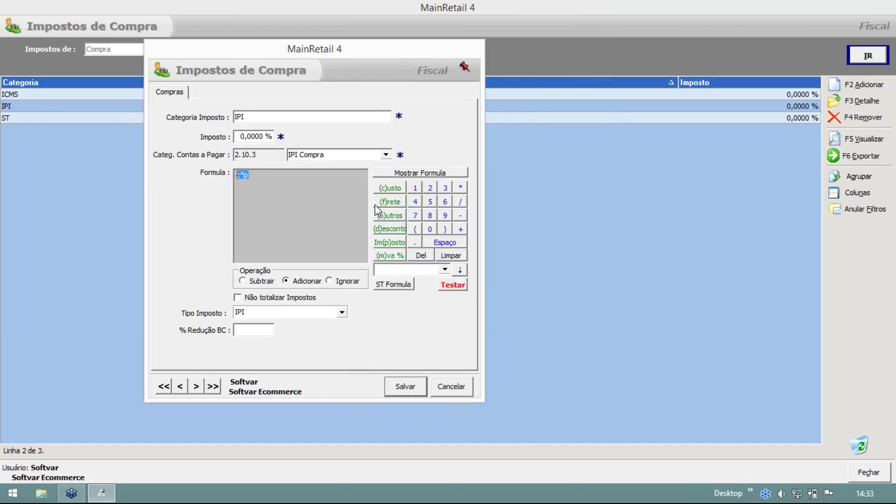
left_click(259, 186)
double_click(238, 179)
left_click(444, 389)
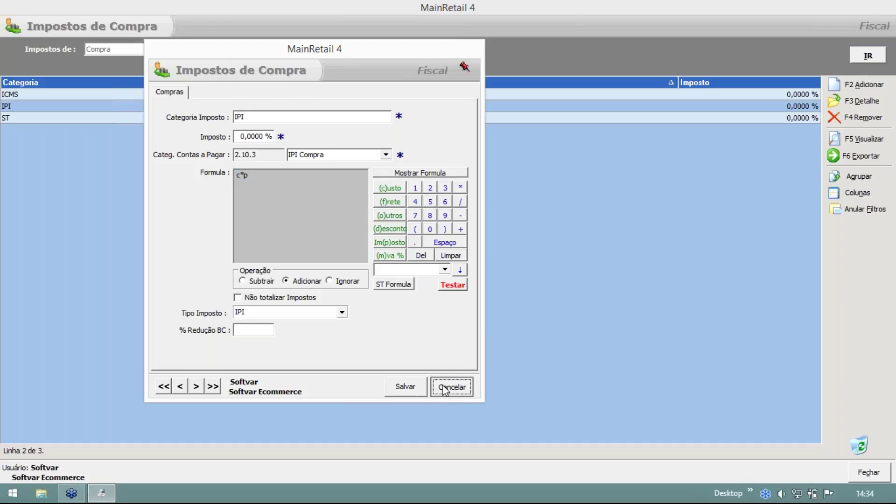
double_click(191, 118)
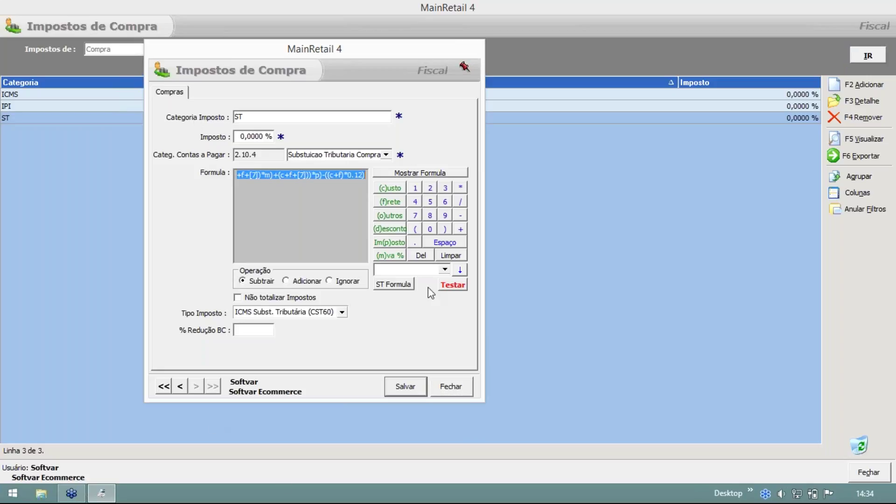
Review the ST formula and keep ICMS Subst. Tributária (CST60) as its tax type.
left_click(445, 270)
left_click(446, 271)
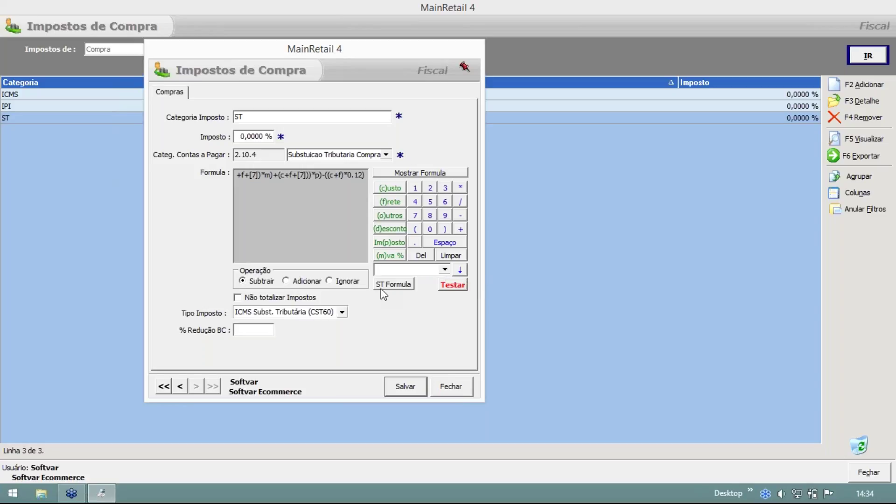
left_click_drag(342, 177, 201, 177)
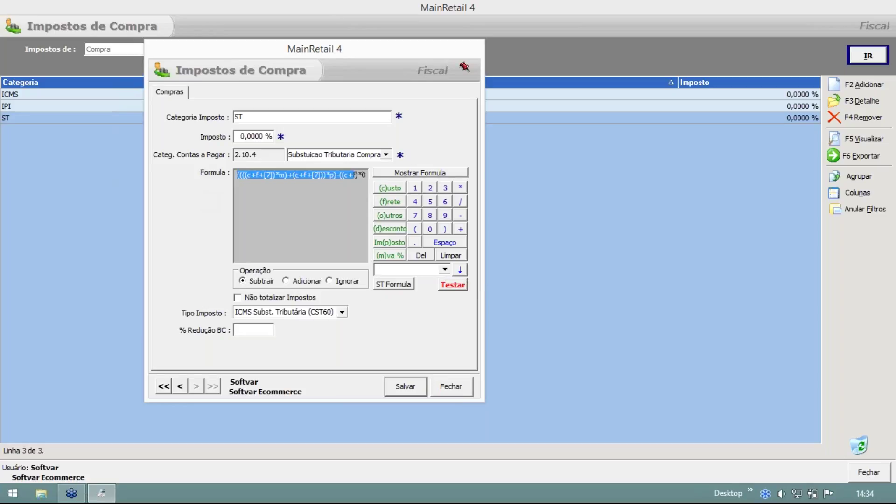
left_click(342, 312)
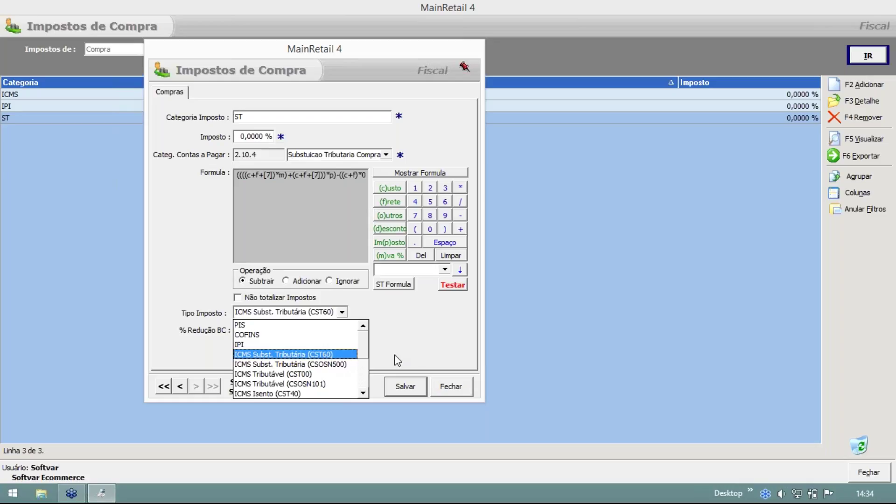
left_click(407, 353)
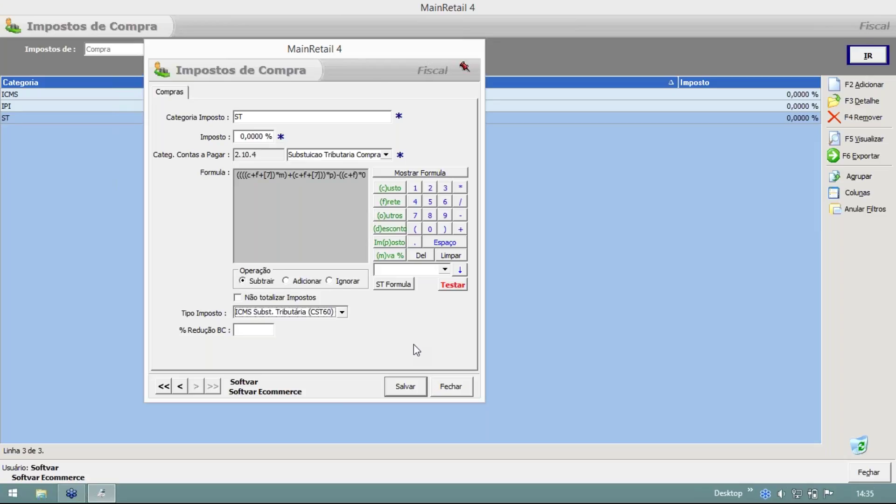
Close the purchase tax screens and reopen Playstation 4 in stock maintenance.
left_click(459, 394)
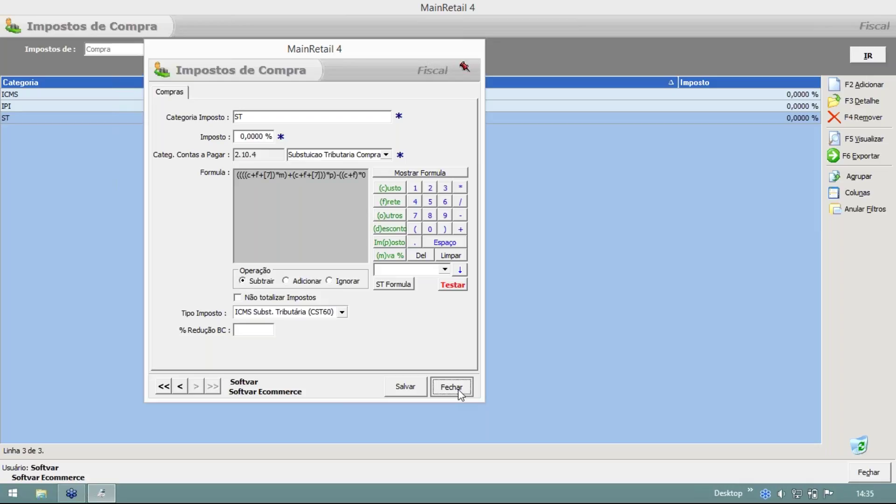
key("Escape")
key("5")
left_click(189, 78)
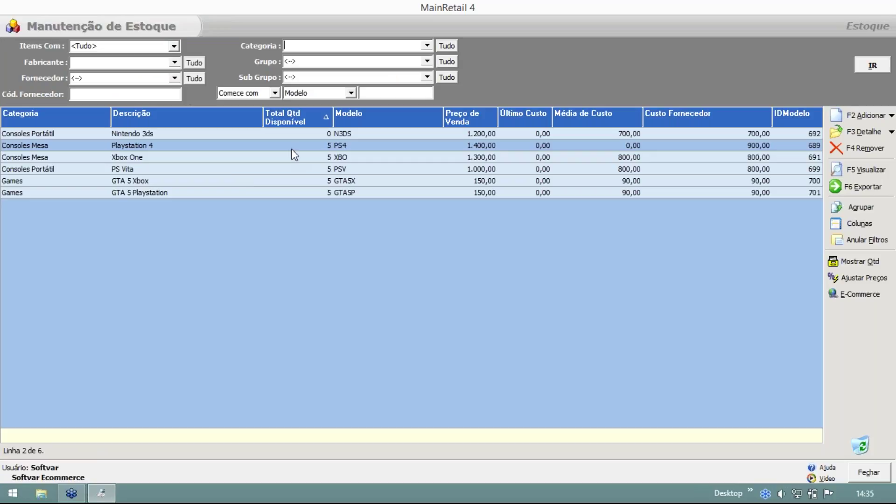
double_click(292, 149)
Show the PS4 item's Avançado > Inf. Fiscal > Imposto de Compra settings.
left_click_drag(367, 75, 241, 49)
left_click(136, 183)
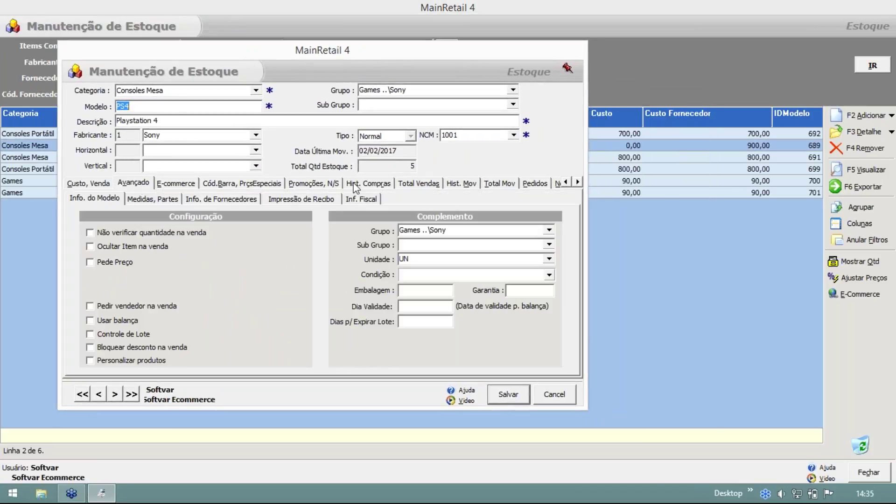
left_click(368, 201)
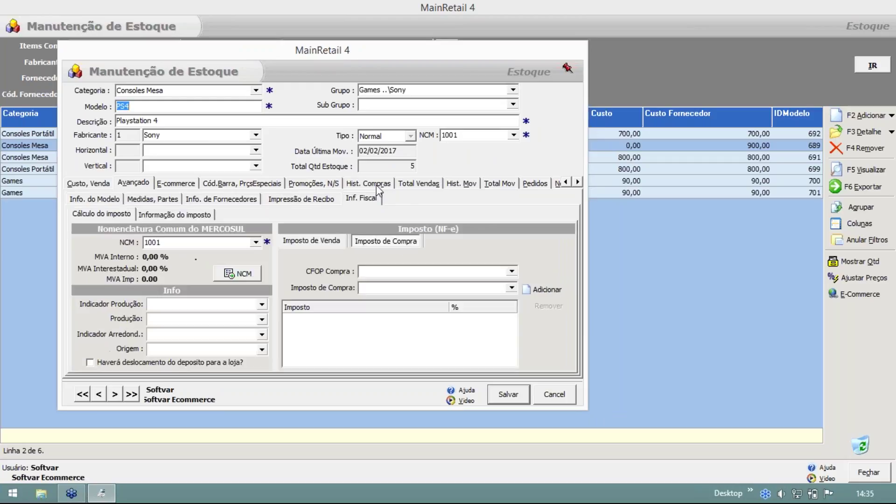
left_click(380, 240)
Add ICMS, IPI and ST as the item's purchase taxes.
left_click(512, 288)
left_click(390, 308)
left_click(542, 290)
left_click(511, 287)
left_click(378, 314)
left_click(532, 288)
left_click(512, 288)
left_click(396, 324)
left_click(541, 290)
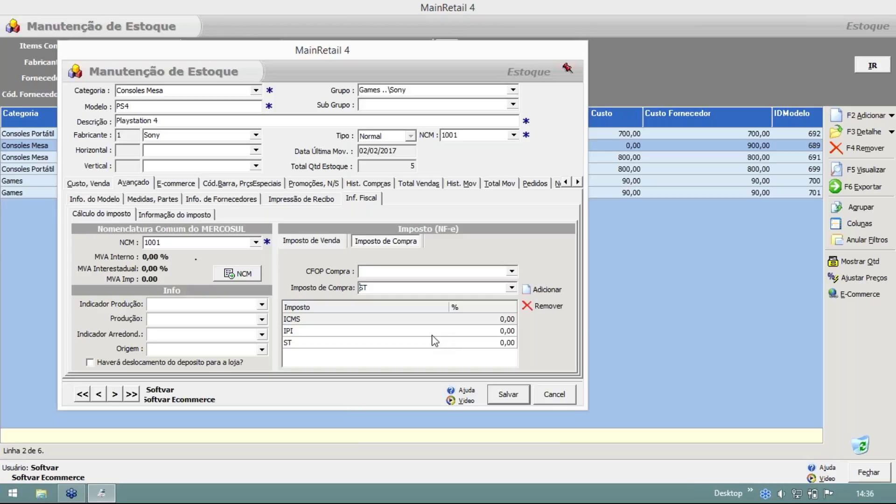
Check the ICMS, IPI and ST rows at 0,00 % and save the Playstation 4 item.
left_click(318, 329)
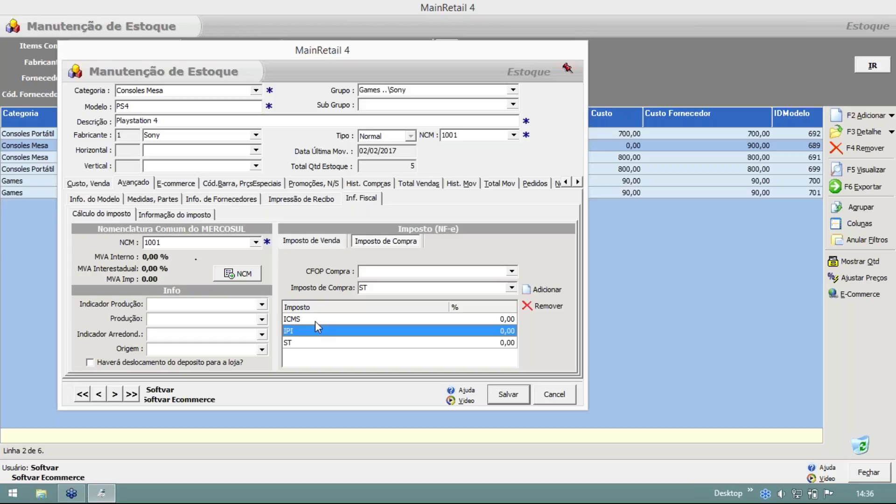
left_click(364, 345)
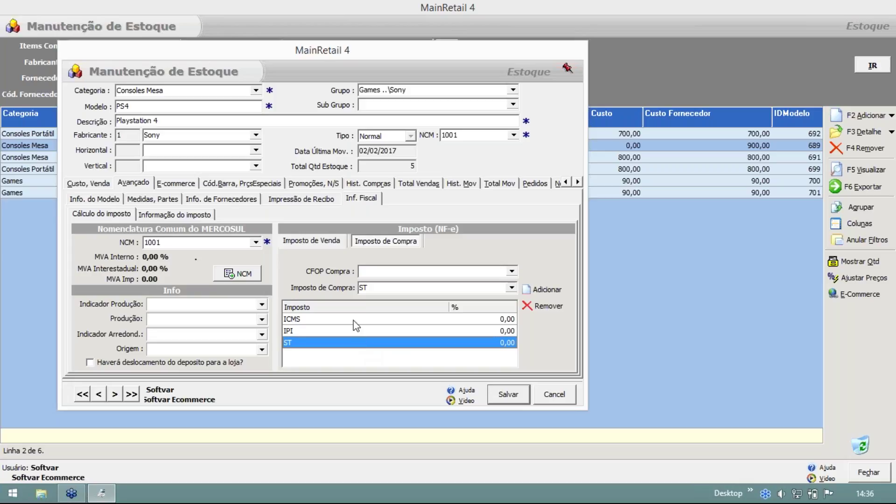
left_click(353, 321)
left_click(351, 331)
left_click(348, 346)
left_click(296, 323)
left_click(303, 331)
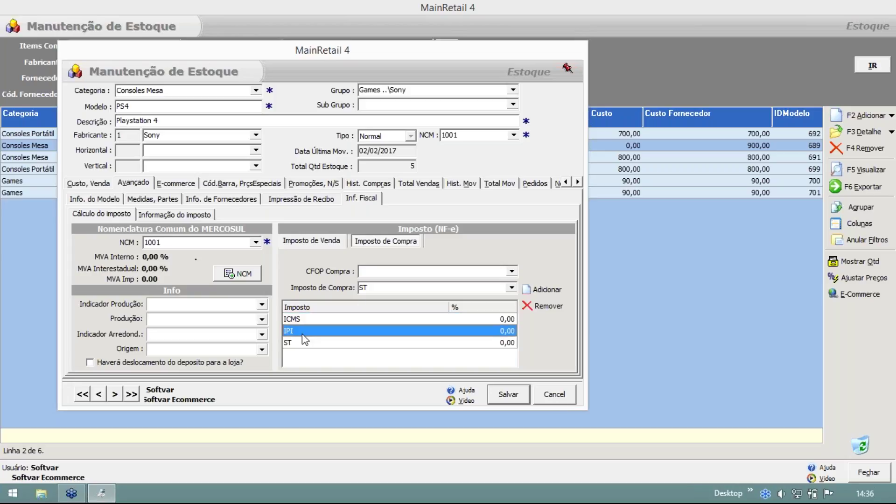
left_click(303, 345)
left_click(302, 331)
left_click(301, 321)
left_click(302, 329)
left_click(301, 343)
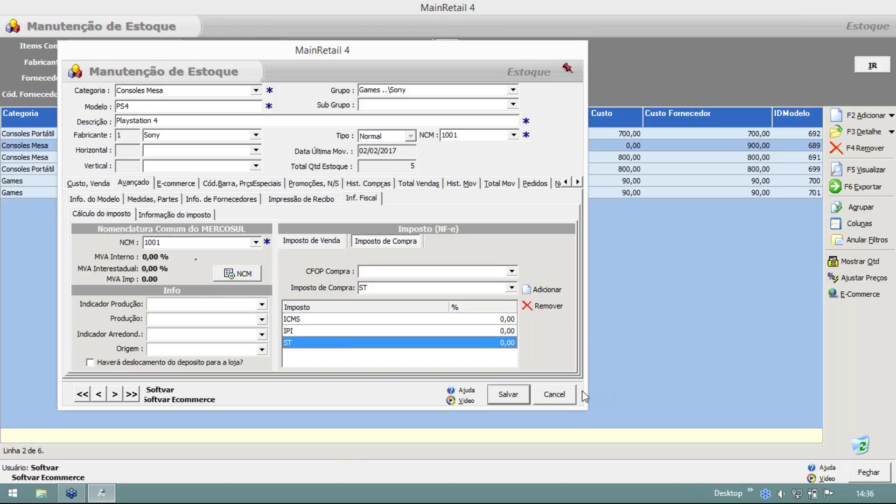
left_click(513, 397)
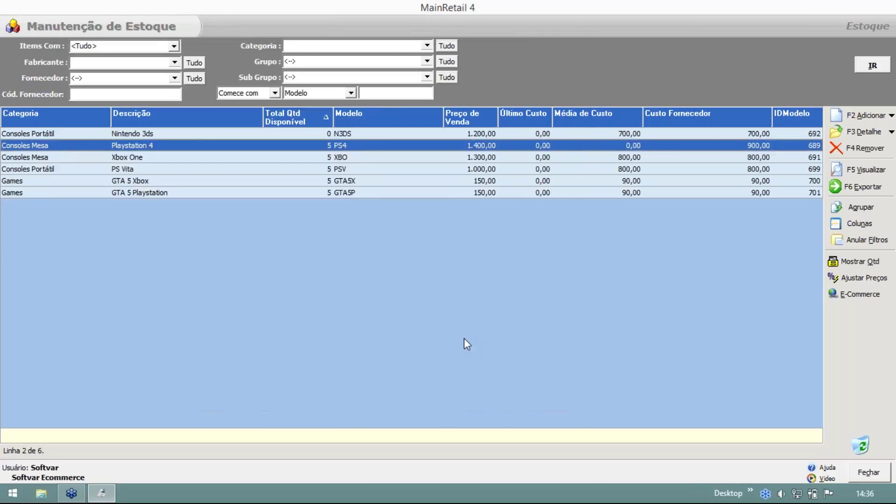
Start a new Recebimento Final receipt with supplier ABC Eletronicos.
key("Escape")
mouse_move(112, 133)
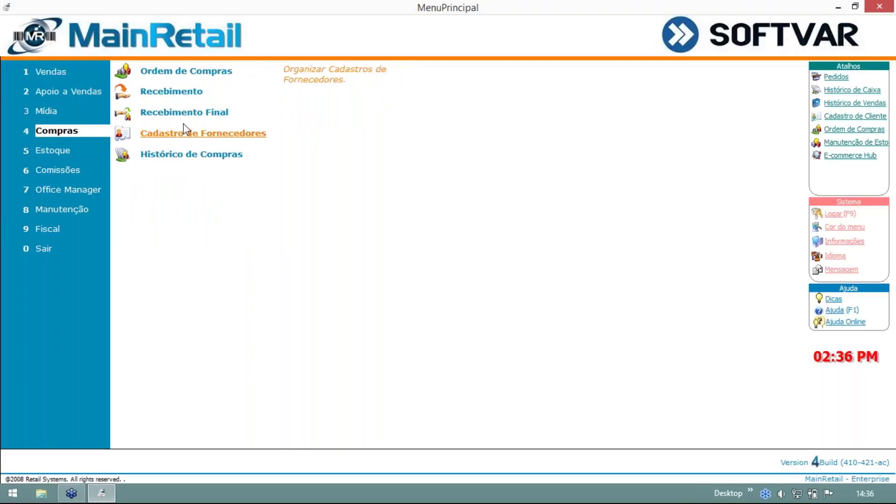
left_click(182, 115)
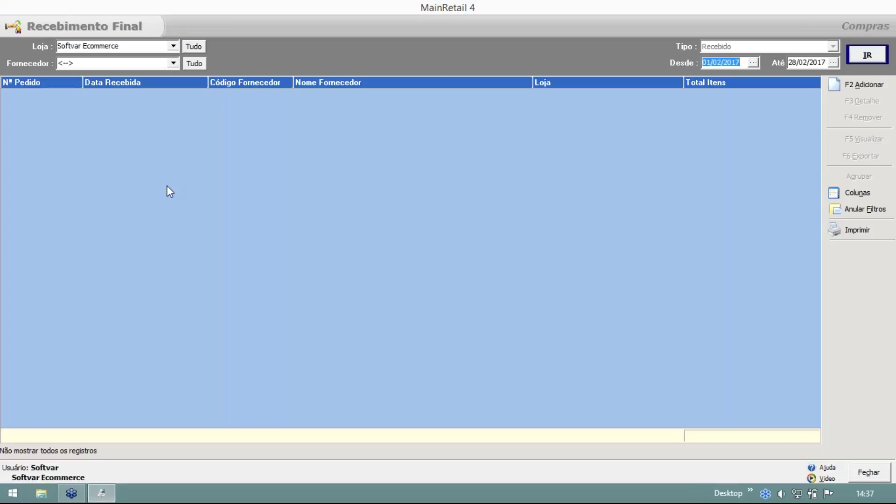
left_click(864, 89)
left_click(216, 65)
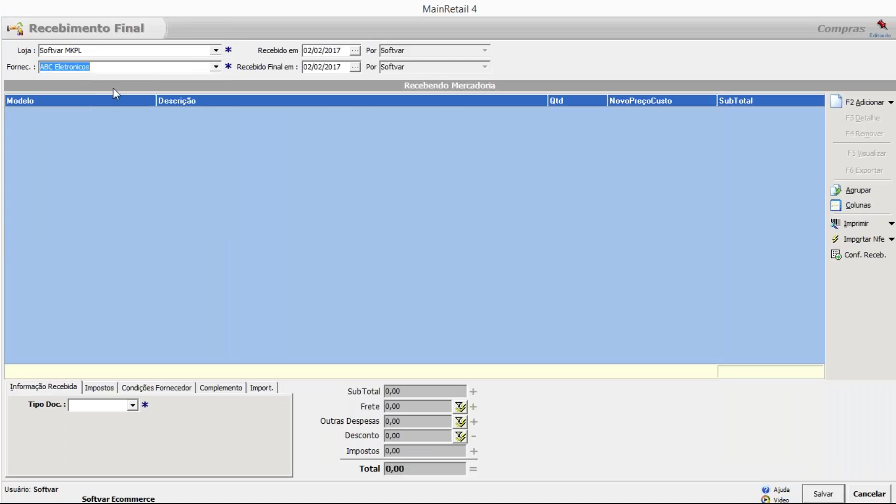
Look up PS4 as a receipt item, inspect its ICMS and ST taxes, then cancel.
left_click(834, 101)
left_click(320, 139)
type("ps4")
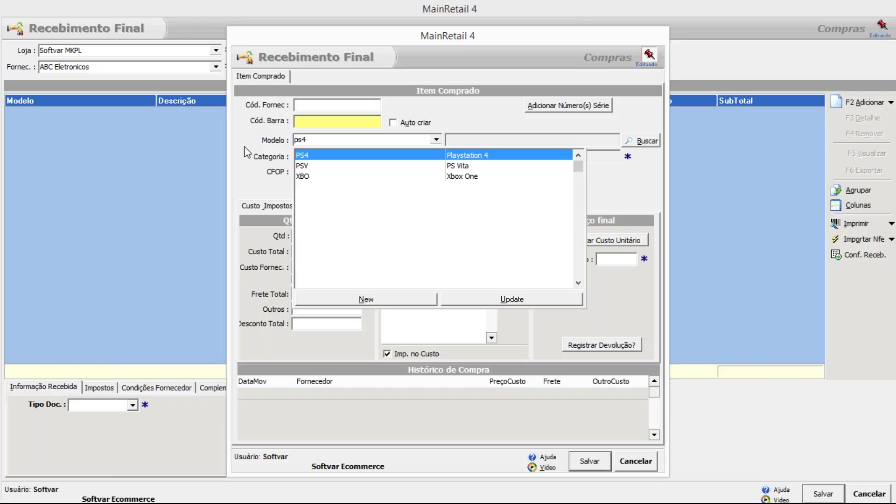
left_click(330, 155)
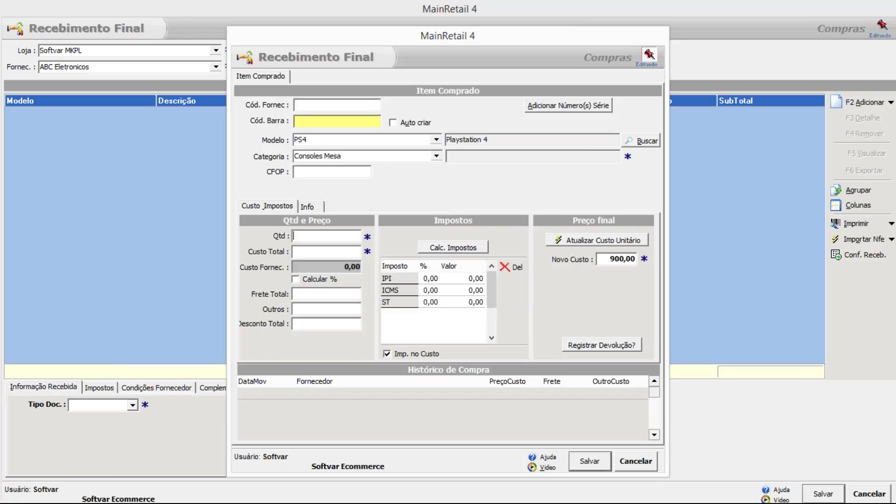
left_click(401, 289)
left_click(403, 304)
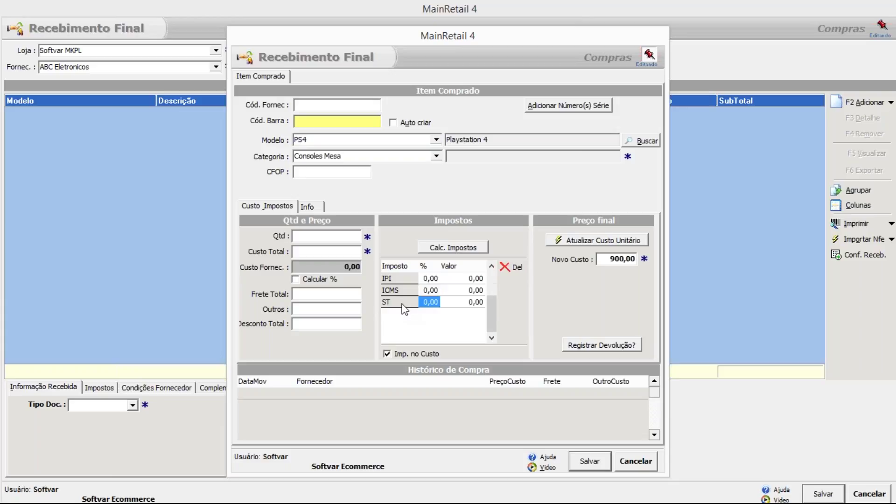
left_click(463, 290)
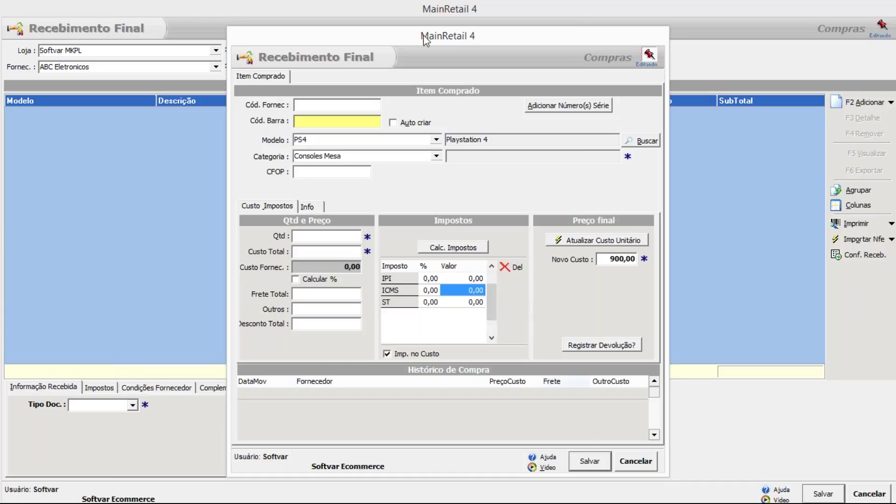
left_click_drag(425, 40, 411, 41)
left_click(612, 465)
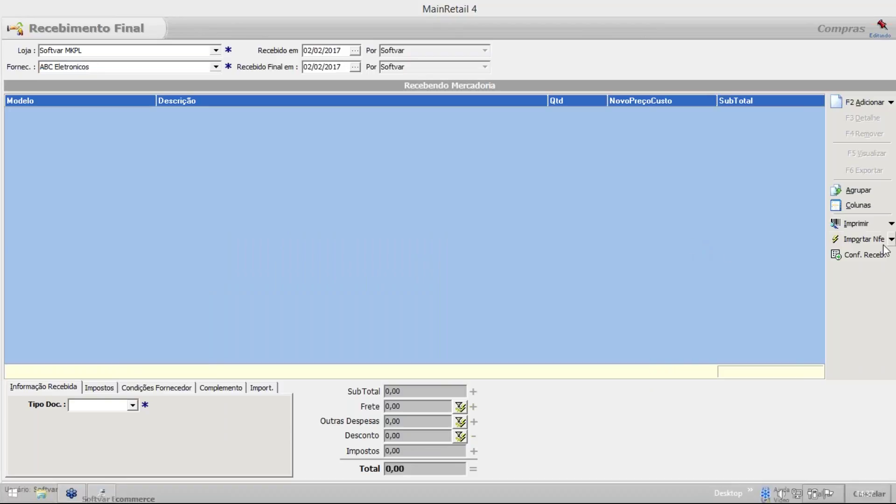
Load the first NF-e XML file into the receipt via Importar Nfe.
left_click(863, 239)
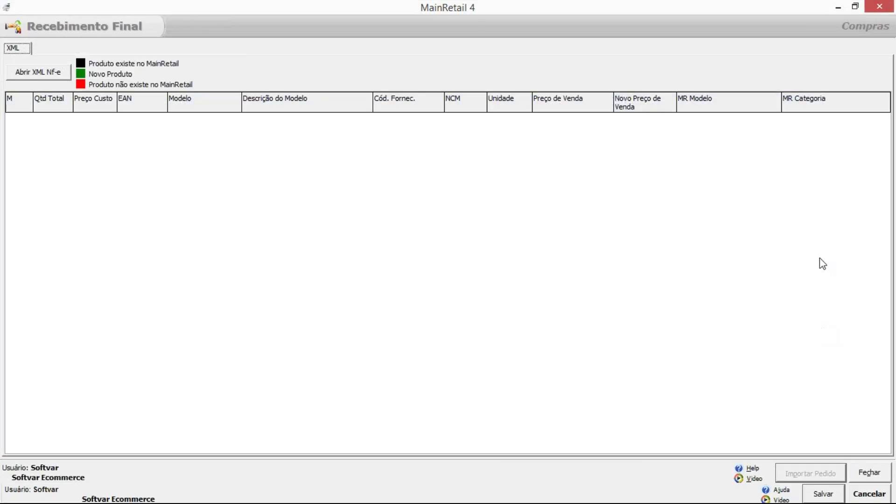
left_click(55, 72)
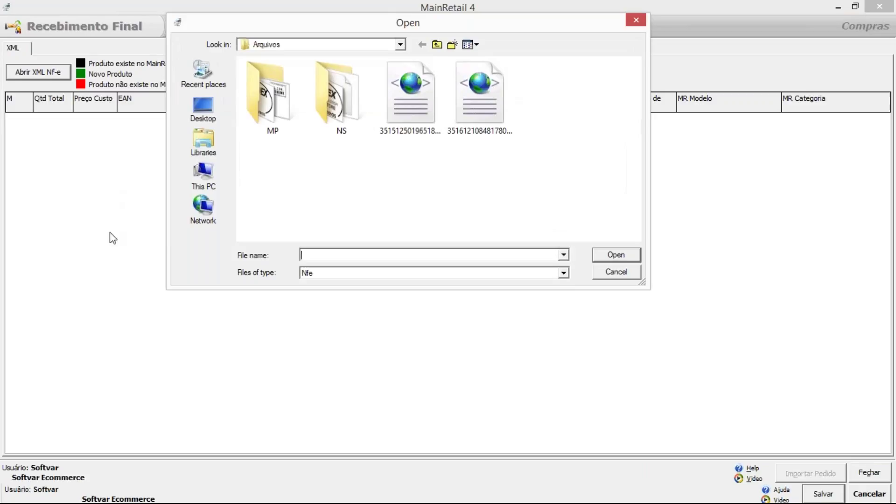
double_click(414, 103)
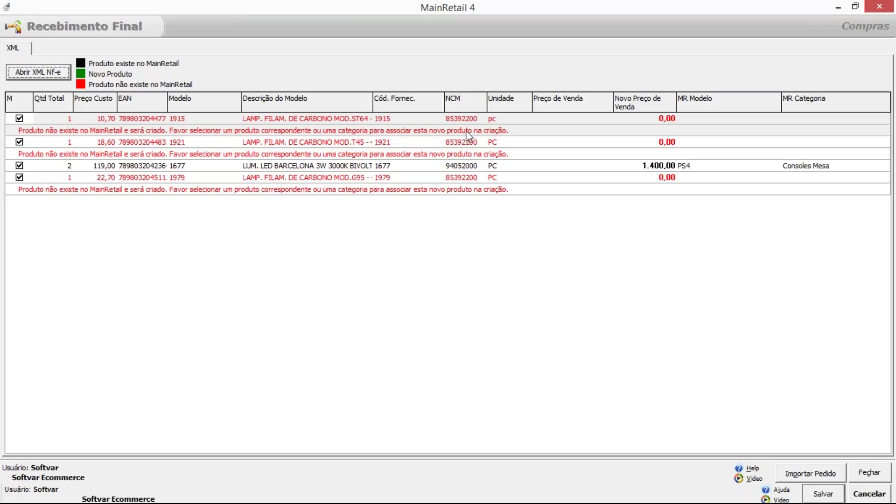
Set MR Categoria to Consoles Mesa for lamps 1915, 1921 and 1979.
left_click(884, 119)
left_click(884, 120)
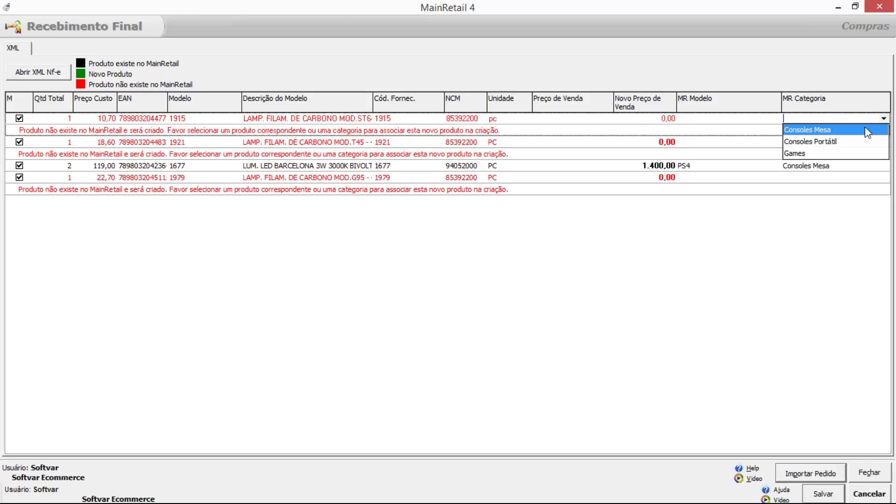
left_click(878, 130)
left_click(883, 142)
left_click(884, 142)
left_click(871, 152)
left_click(875, 178)
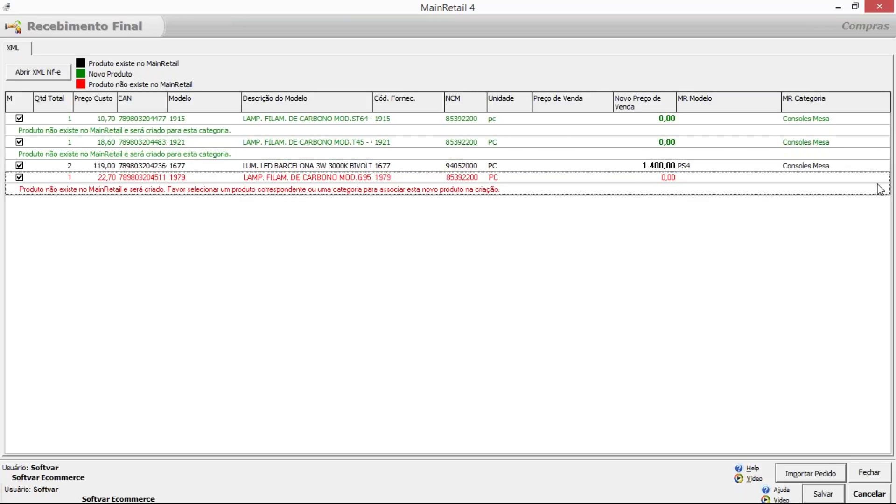
left_click(884, 177)
left_click(868, 189)
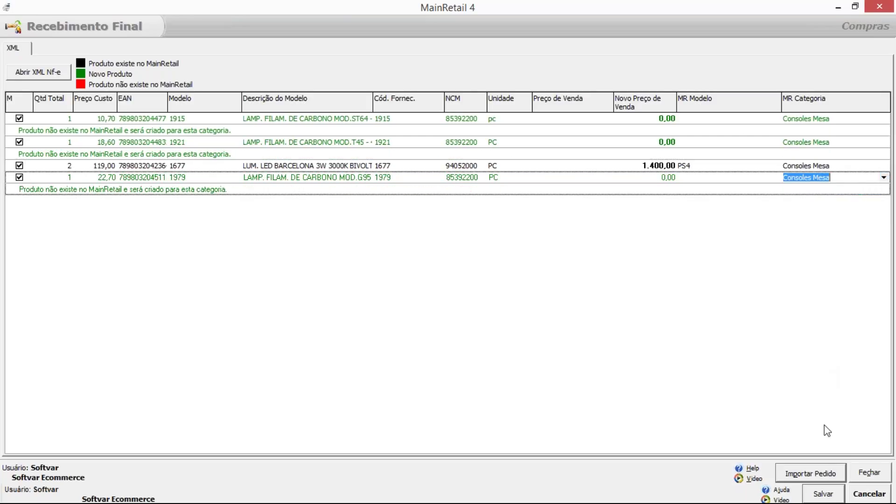
Import the NF-e products into the receipt and select the PS4 line.
left_click(817, 477)
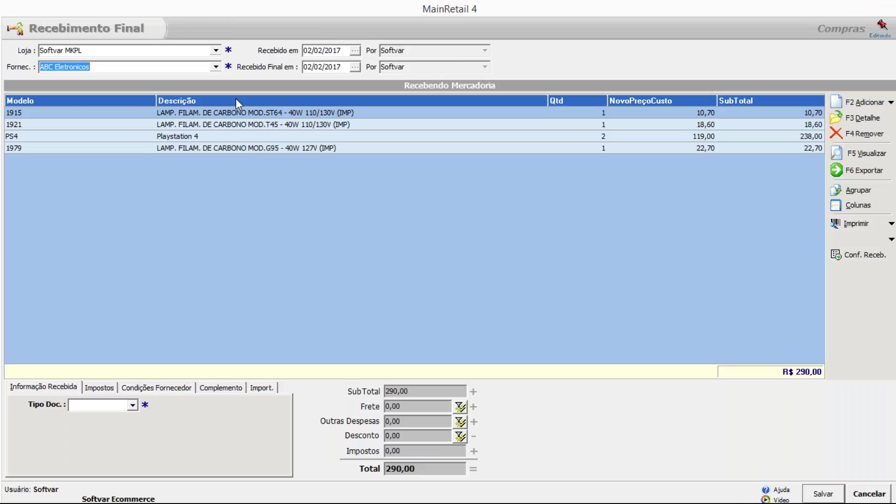
left_click(226, 113)
mouse_move(229, 126)
left_mouse_down()
mouse_move(229, 155)
mouse_move(235, 113)
left_mouse_up()
left_click(198, 135)
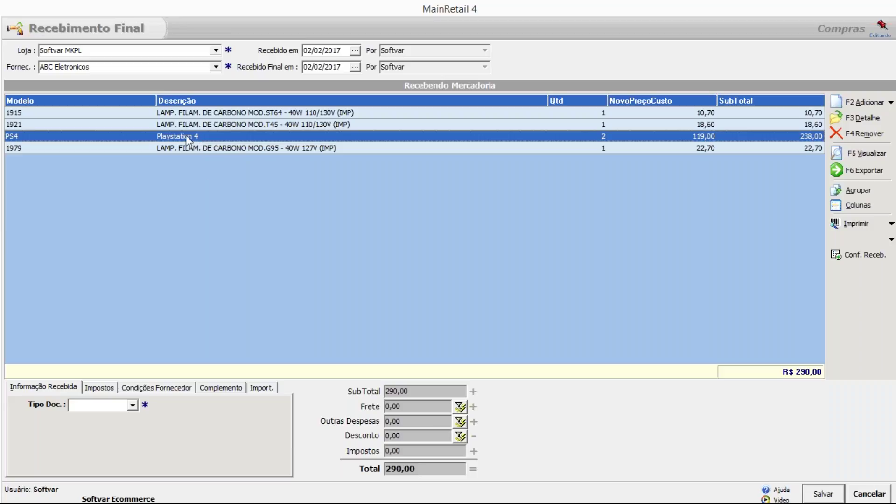
Open the PS4 line's Item Comprado details: quantity 2, cost 238,00, taxes 0,00.
double_click(186, 135)
left_click_drag(311, 38, 203, 27)
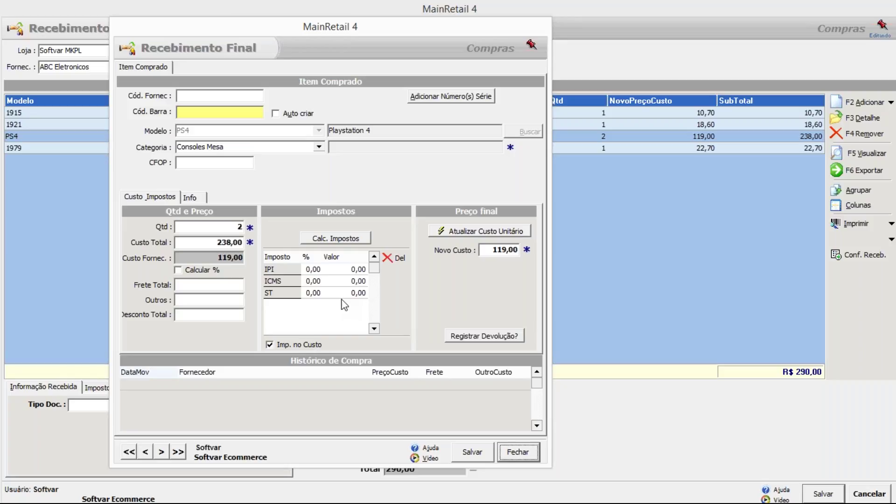
left_click(352, 293)
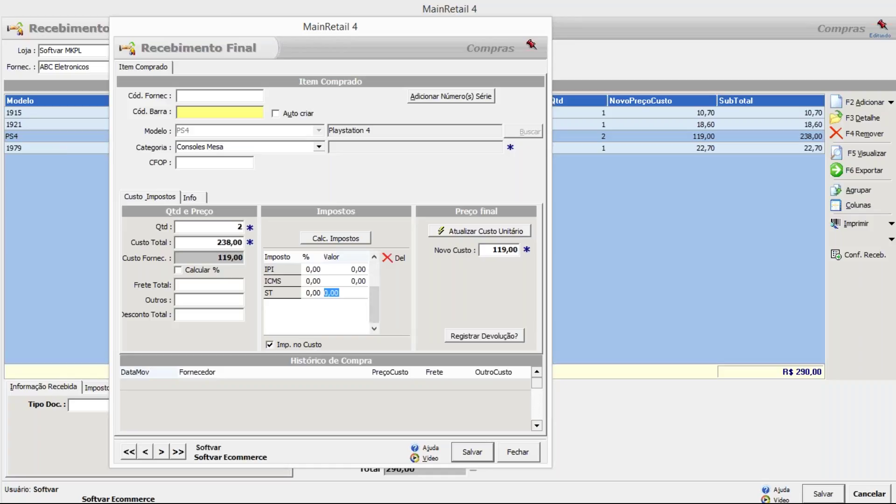
left_click(461, 236)
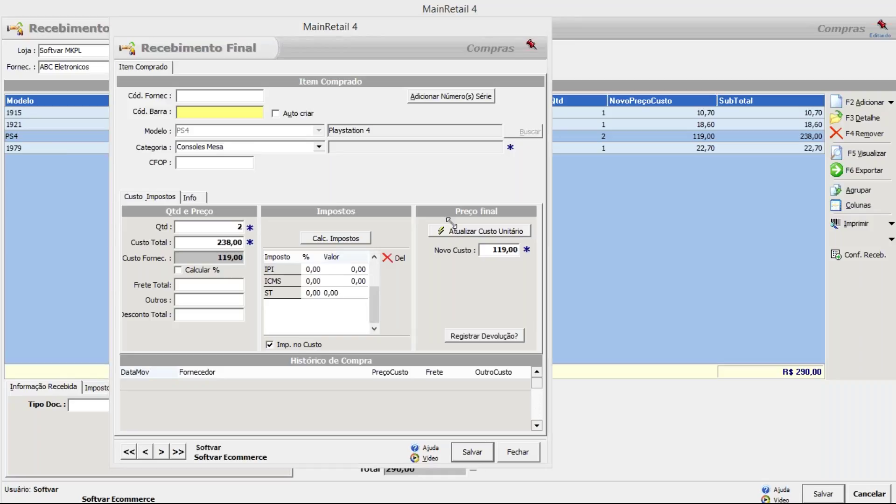
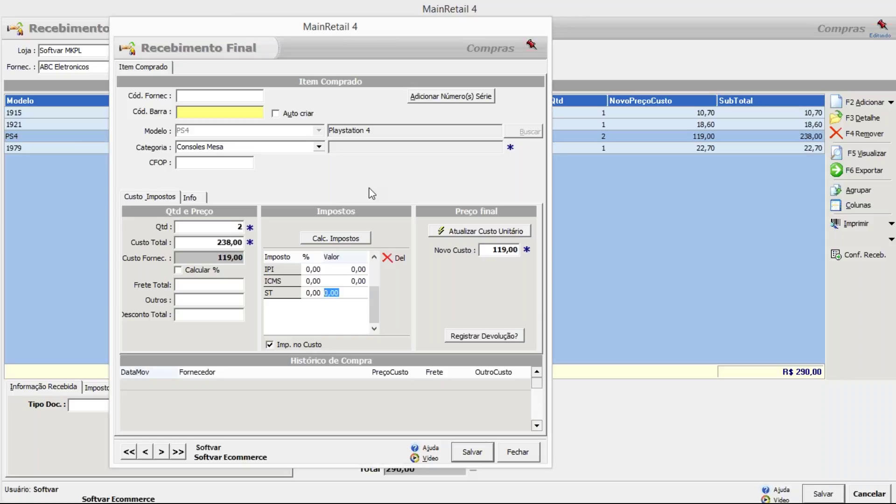
Confirm the ST tax value edit, leaving the Playstation 4 unit cost at 119,00.
key("Return")
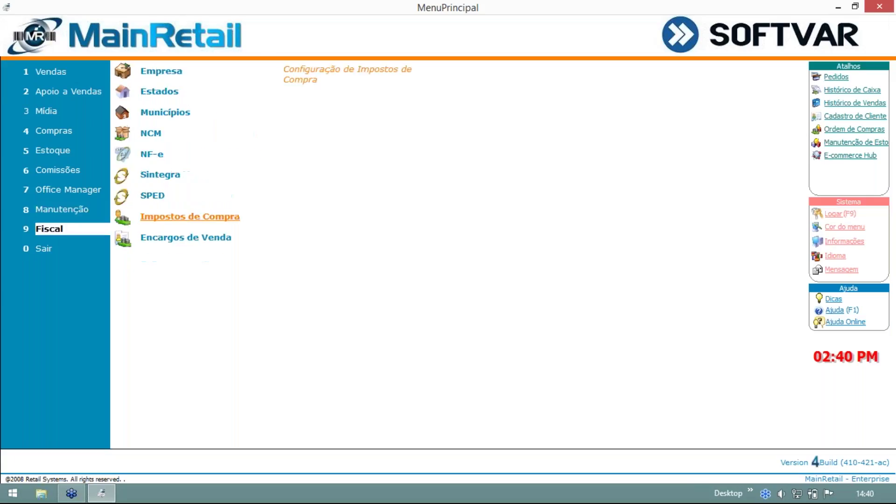
Open the ICMS purchase tax and set its rate to 18 %.
left_click(184, 223)
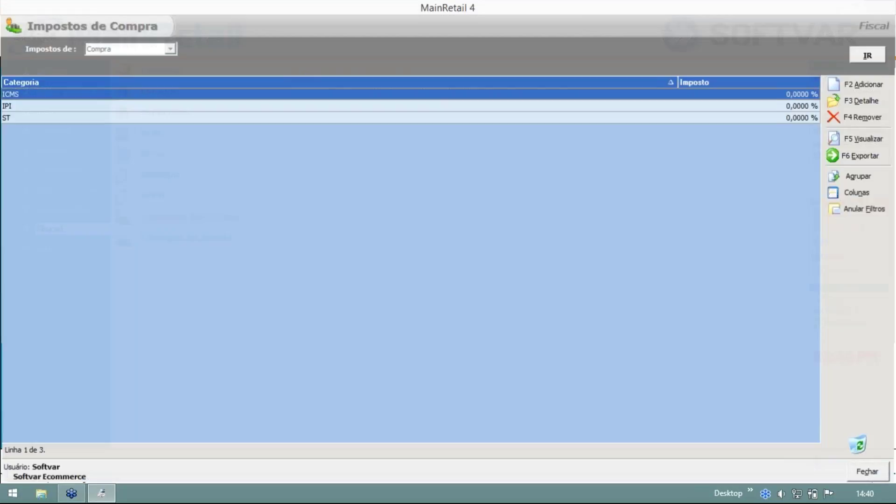
double_click(82, 101)
left_click_drag(345, 79, 187, 53)
key("Tab")
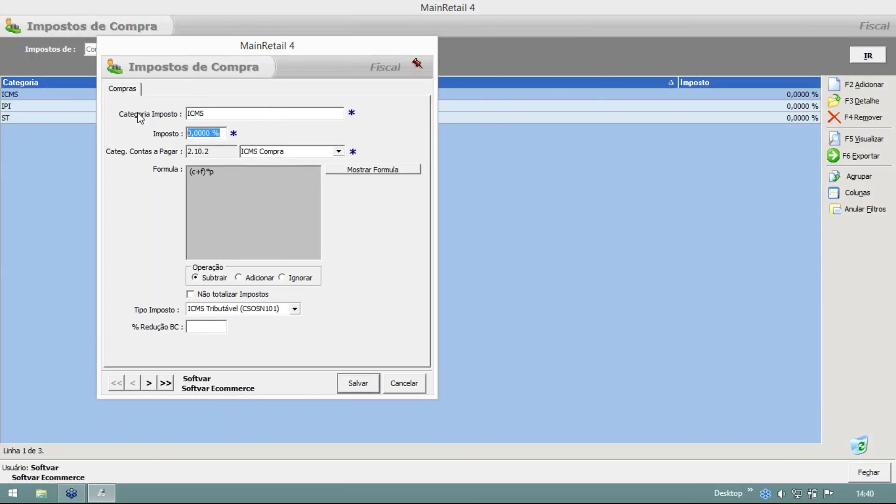
type("10")
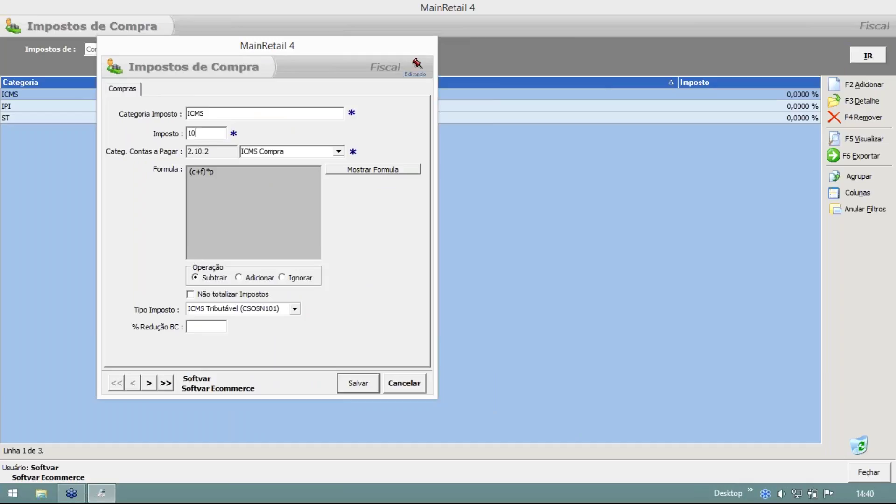
key("BackSpace")
type("8")
left_click(218, 116)
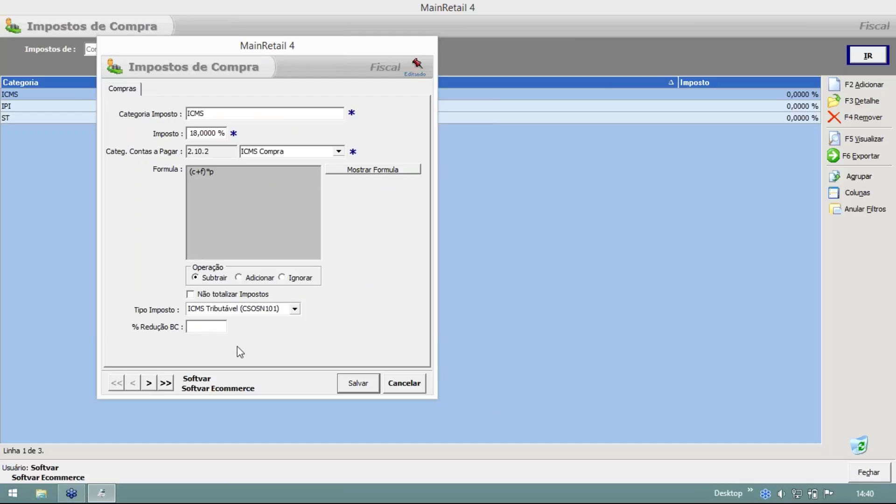
Set the ICMS type to ICMS Isento (CST40) with operation Adicionar, and save it.
left_click(294, 309)
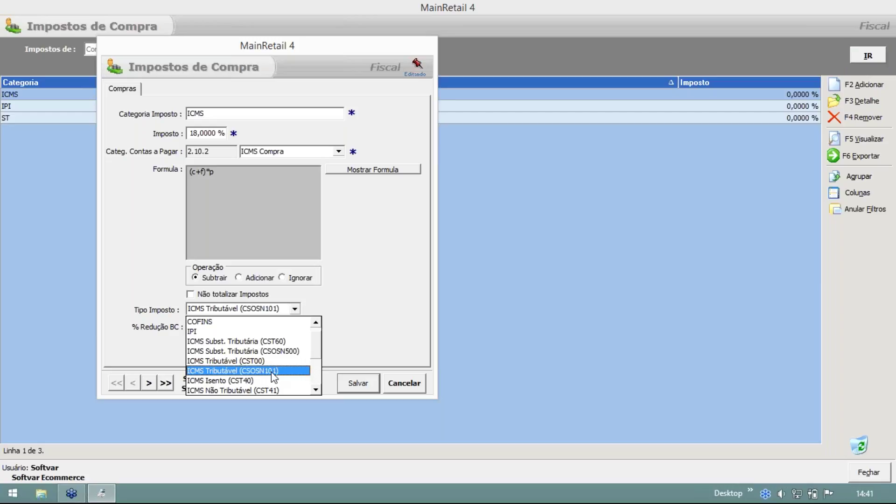
left_click(259, 380)
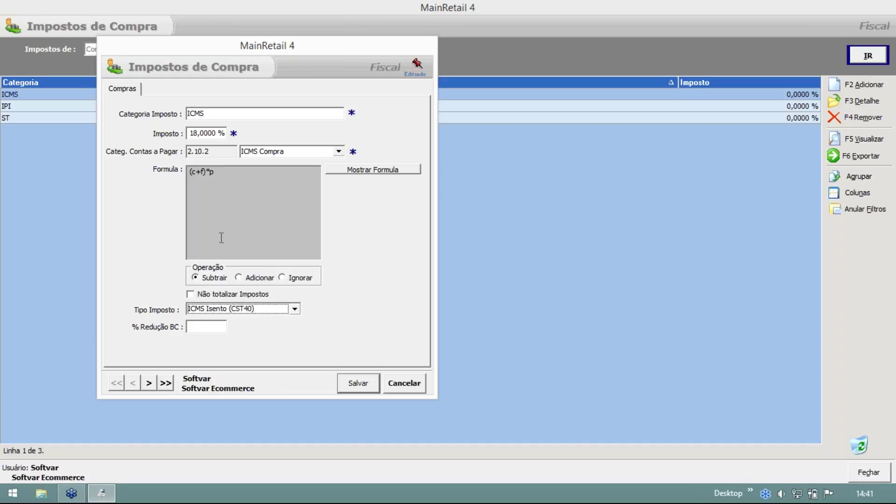
left_click(246, 280)
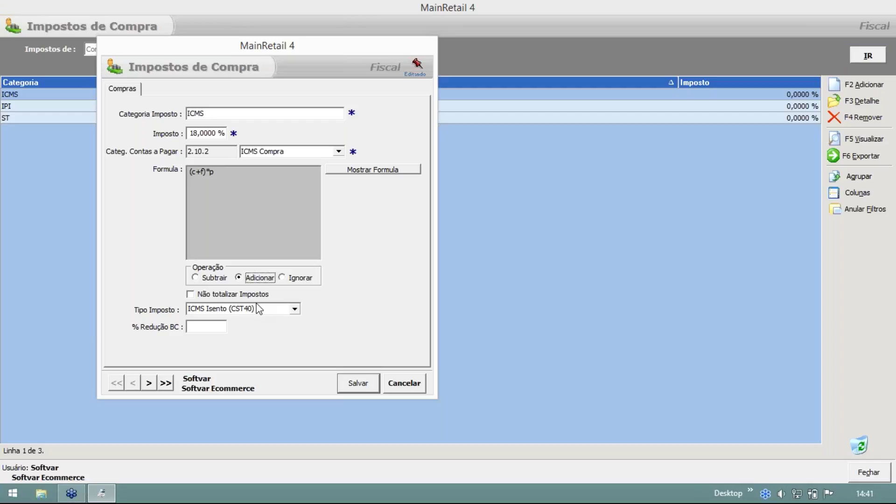
left_click(362, 386)
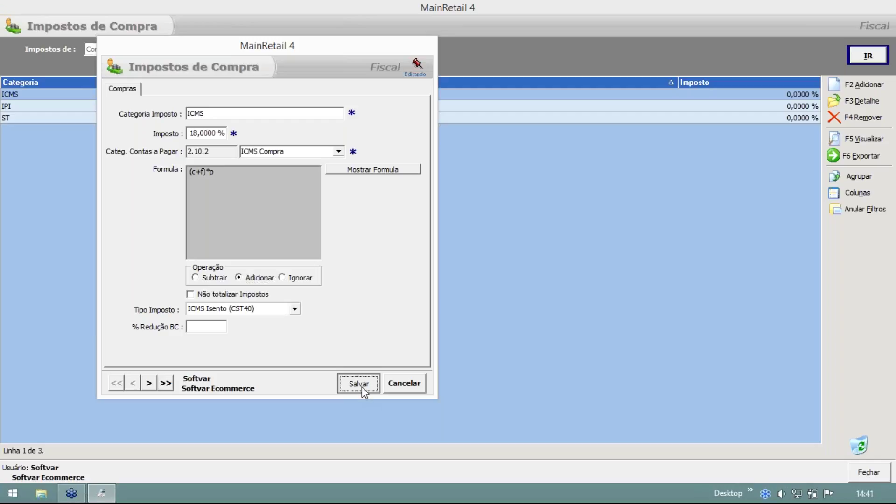
left_click(408, 284)
Open the IPI purchase tax, enter a 6 % rate and set its operation to Ignorar.
double_click(20, 106)
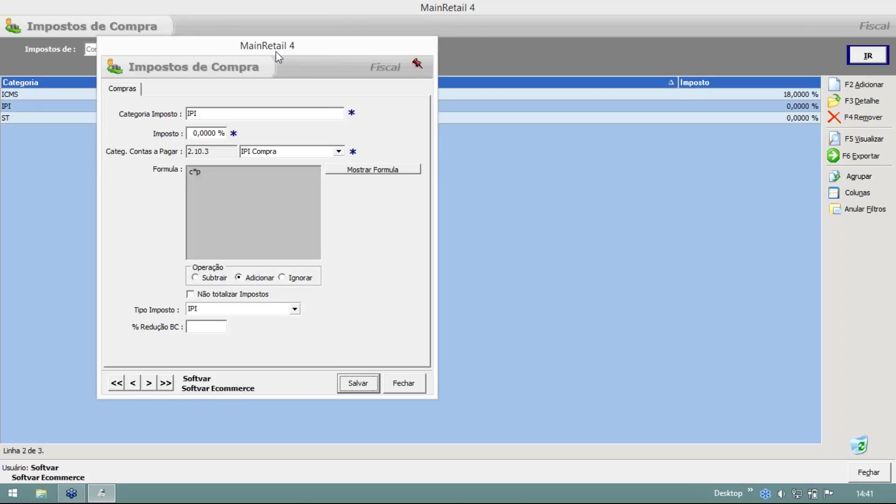
left_click_drag(278, 53, 262, 62)
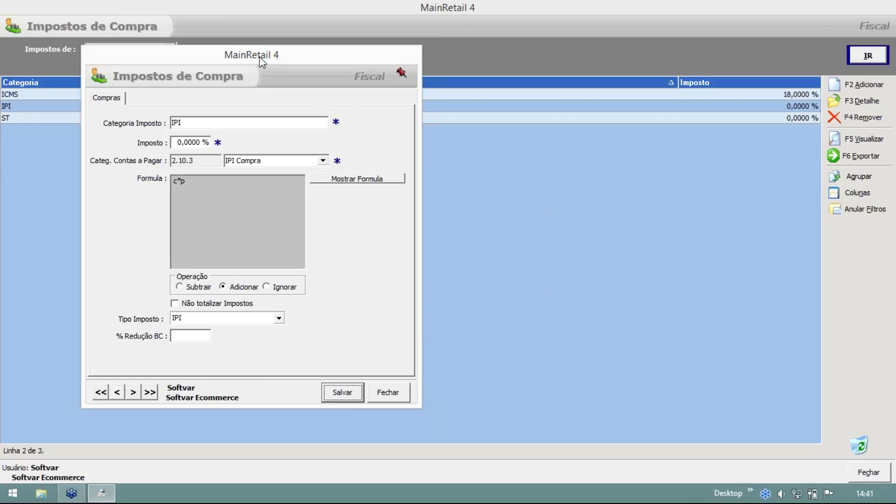
left_click(193, 141)
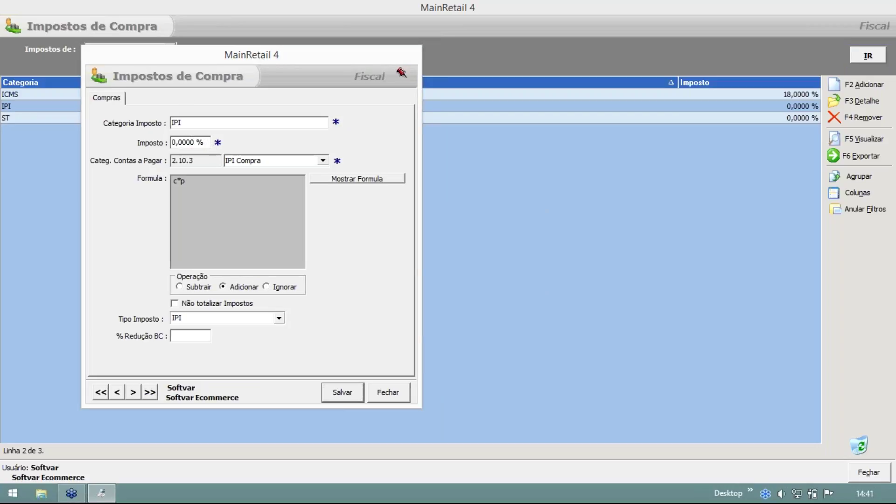
left_click_drag(207, 141, 107, 148)
type("6")
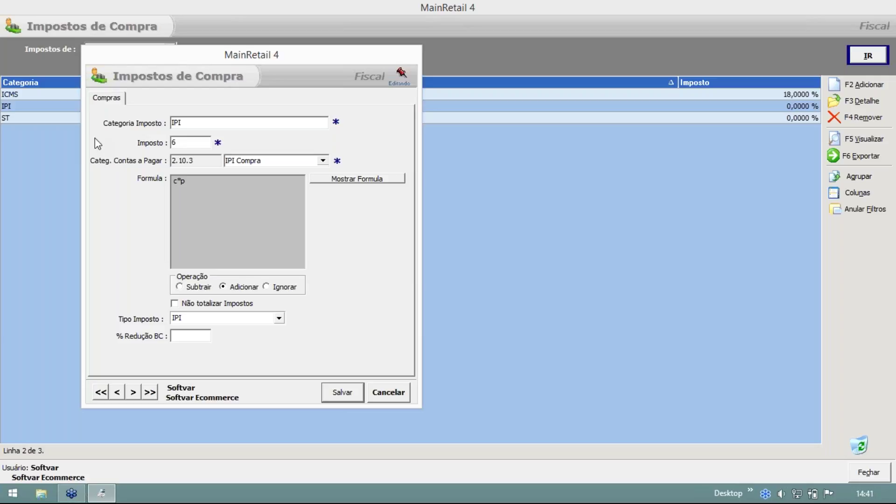
left_click(272, 287)
Rename the IPI tax category to 'IPI 6%'.
left_click(199, 123)
left_click_drag(190, 122, 163, 124)
left_click(209, 120)
type("6%")
key("Tab")
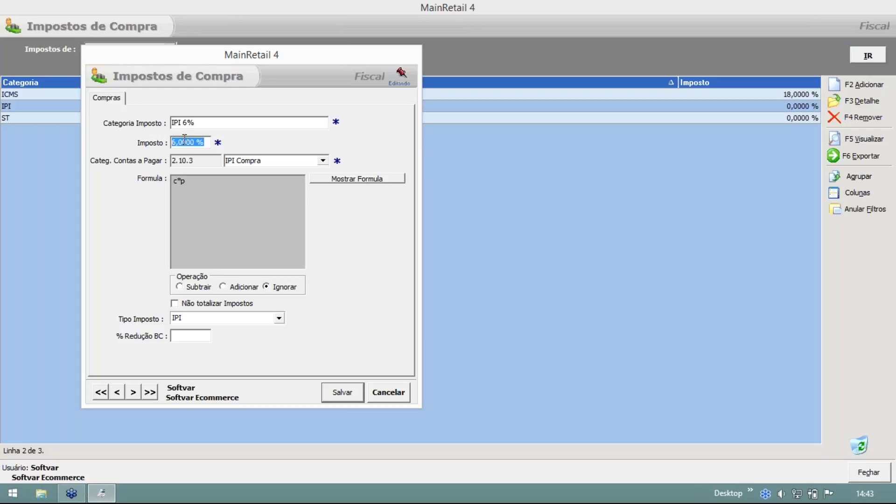
Show the formula tools and inspect the IPI formula c*p, keeping the operation on Ignorar.
left_click(363, 180)
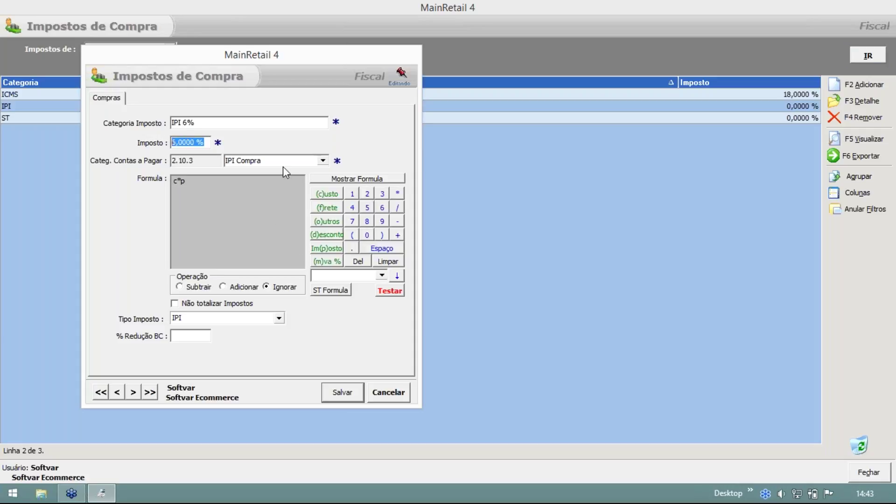
left_click(179, 180)
left_click_drag(191, 181, 182, 181)
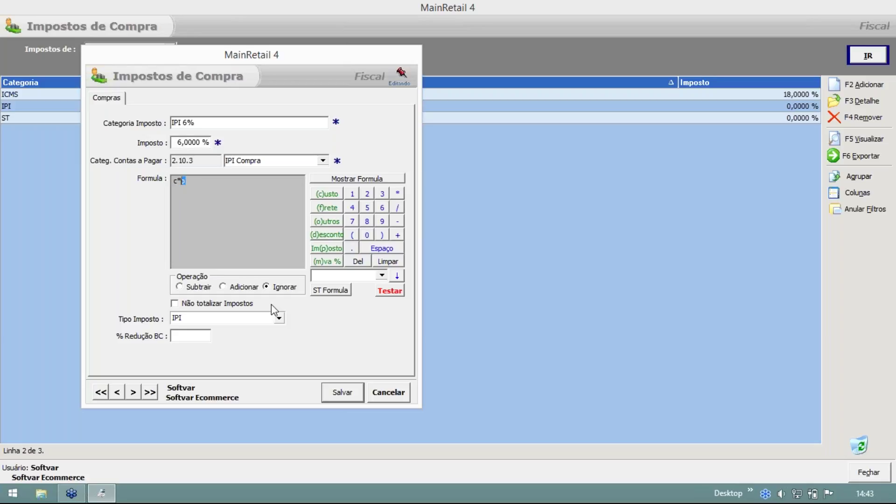
left_click_drag(205, 185, 174, 181)
left_click(287, 288)
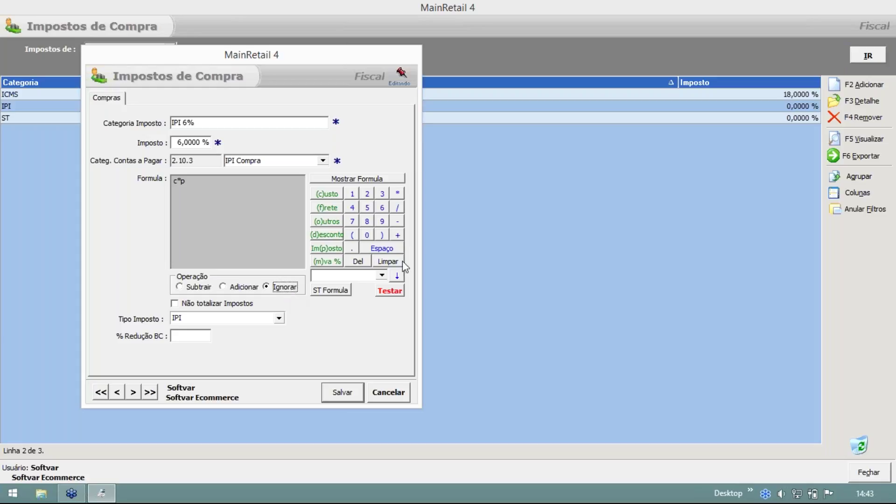
Switch the IPI operation back to Adicionar, keep type IPI, and cancel the unsaved changes.
left_click(225, 287)
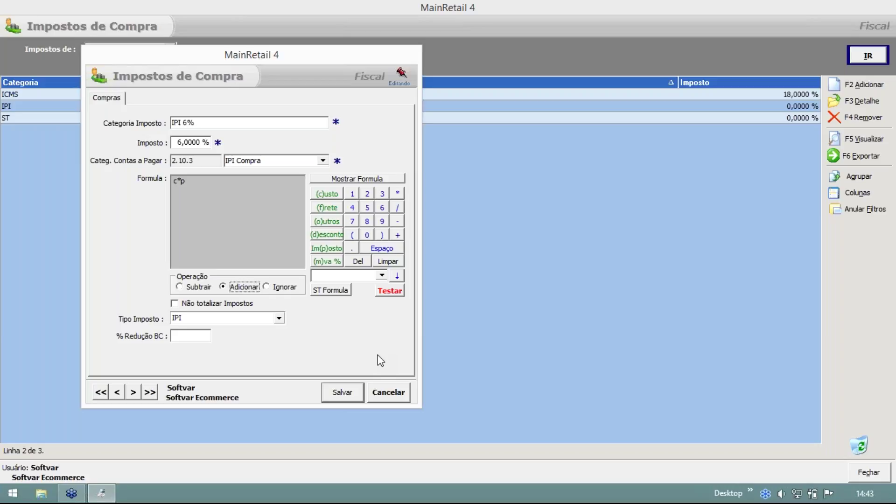
left_click(280, 318)
left_click(280, 320)
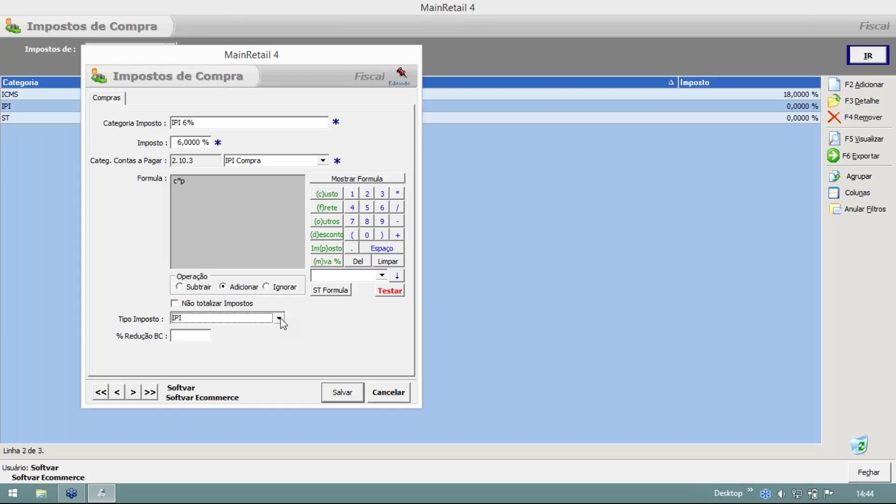
key("Escape")
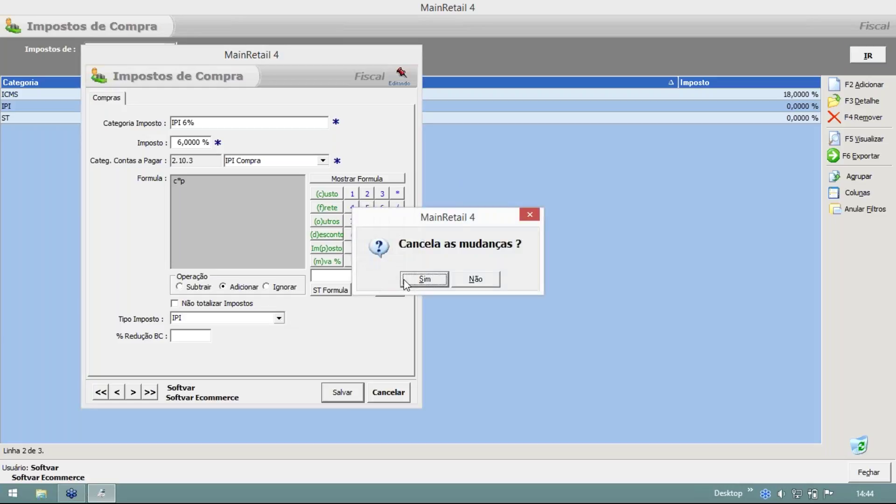
Discard the IPI edits, review the ST formula without changing it, and start a new purchase tax.
left_click(410, 279)
double_click(102, 118)
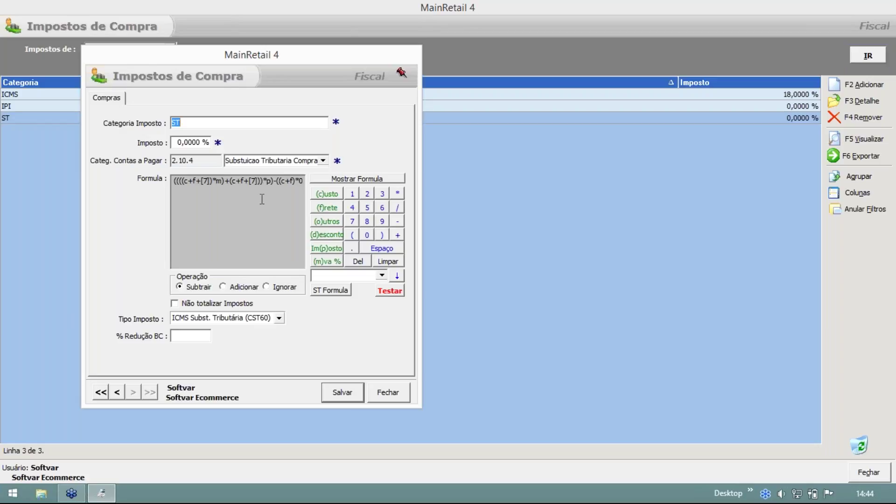
left_click(249, 185)
left_click(269, 183)
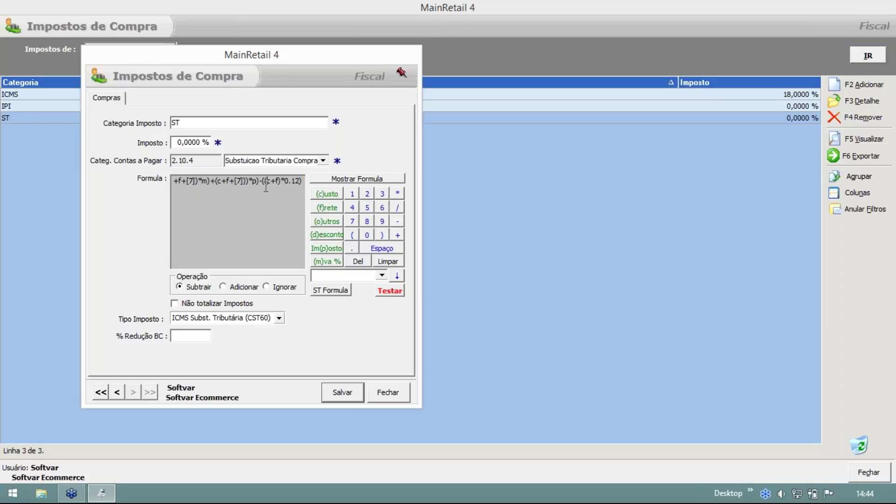
left_click(379, 396)
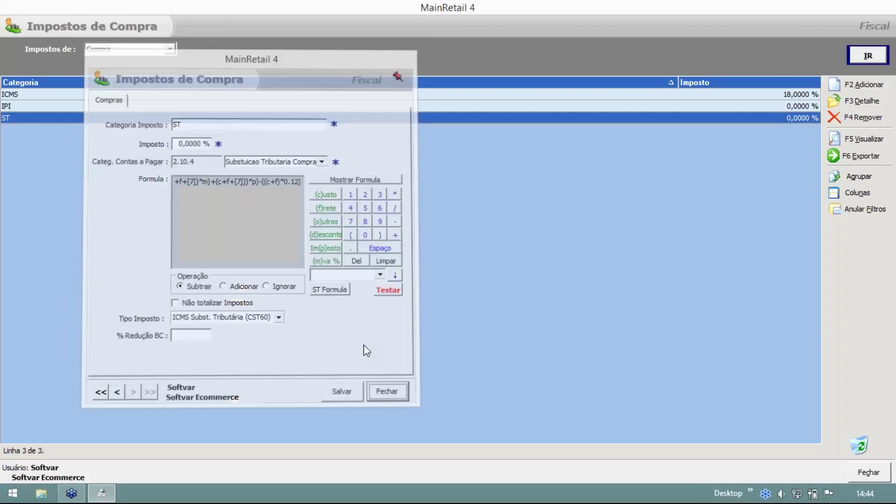
left_click(863, 88)
left_click_drag(278, 60, 243, 72)
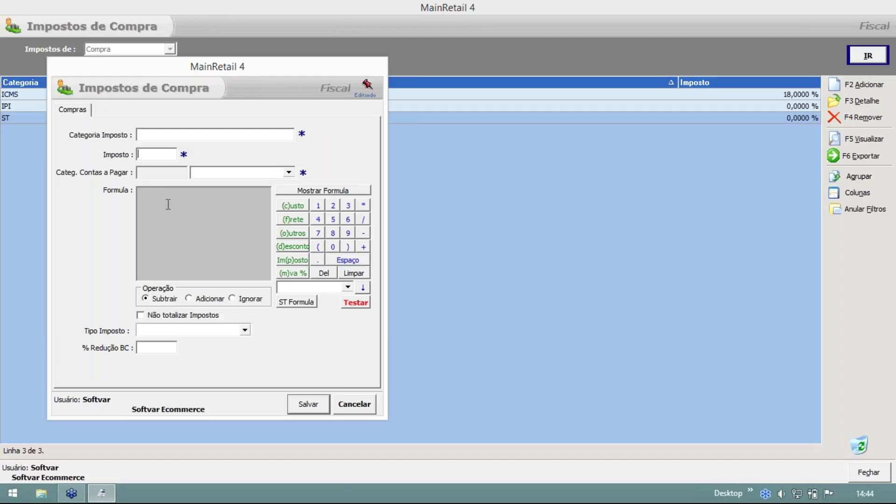
Set the new tax's rate to 7 % and payables category to 2.10.4 Substuicao Tributaria Compras.
type("7")
left_click(289, 172)
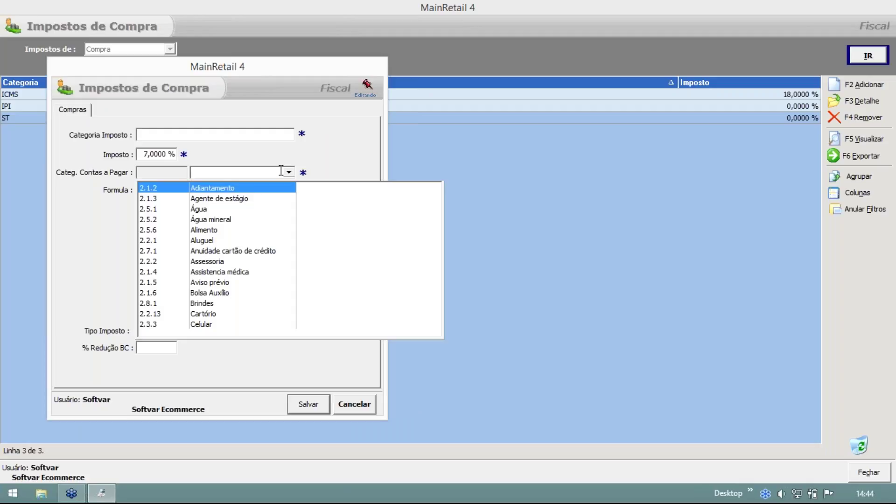
type("t")
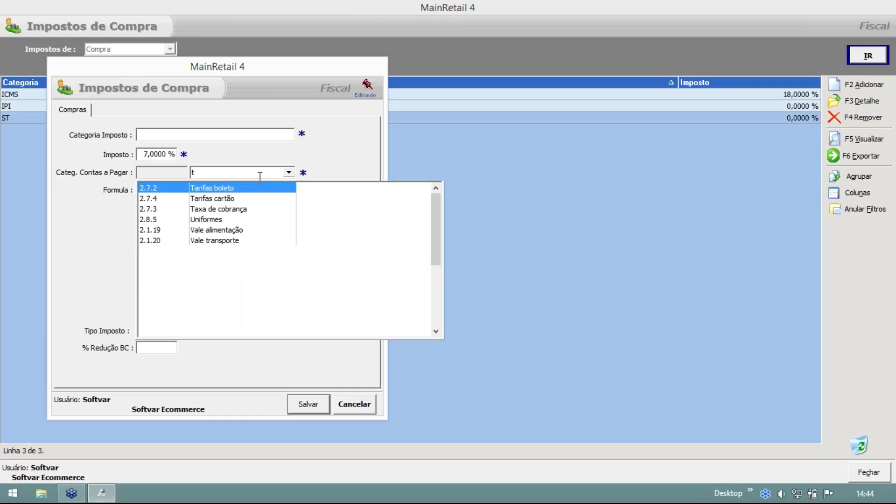
key("BackSpace")
type("i")
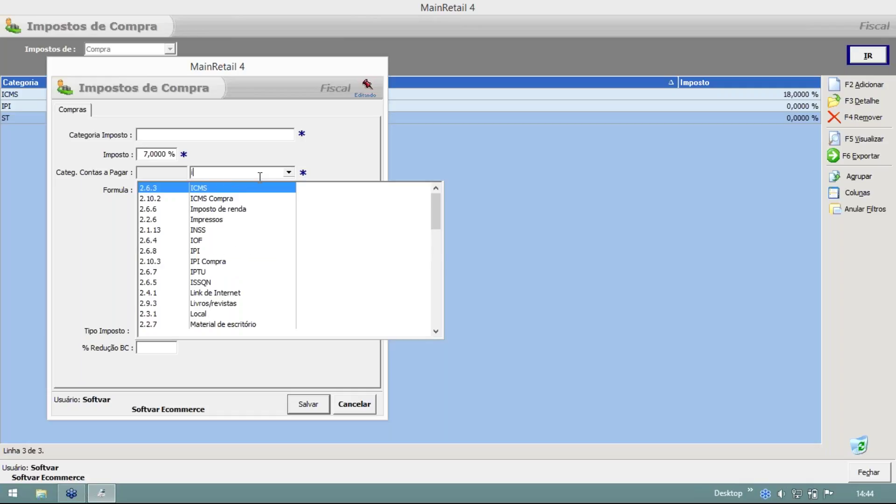
key("BackSpace")
type("s")
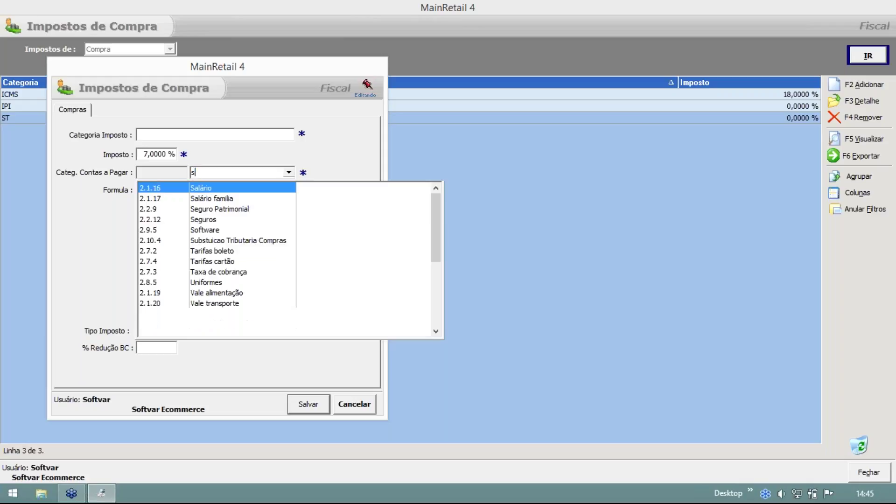
left_click(236, 241)
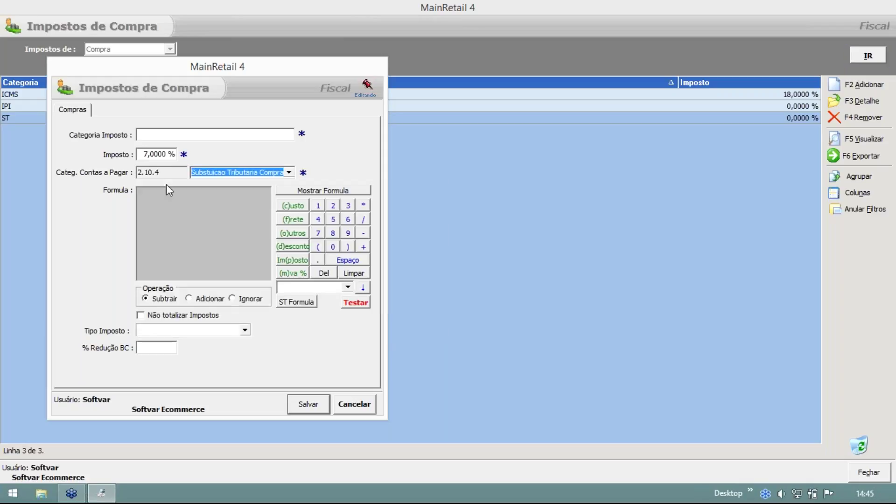
Insert the IPI-based ST formula, ending -((c+f)*0.12), and inspect its parts.
left_click(348, 287)
left_click(285, 313)
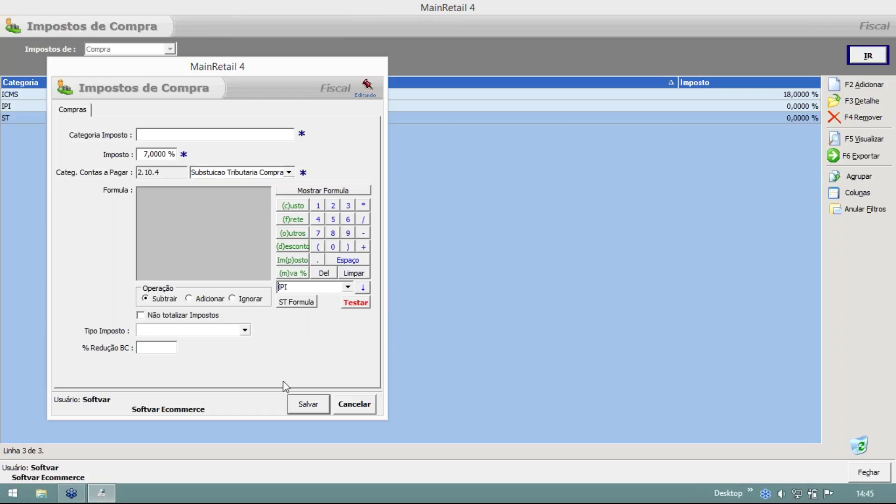
left_click(289, 303)
left_click_drag(216, 193, 229, 193)
mouse_move(171, 193)
left_mouse_down()
mouse_move(140, 193)
mouse_move(163, 193)
left_mouse_up()
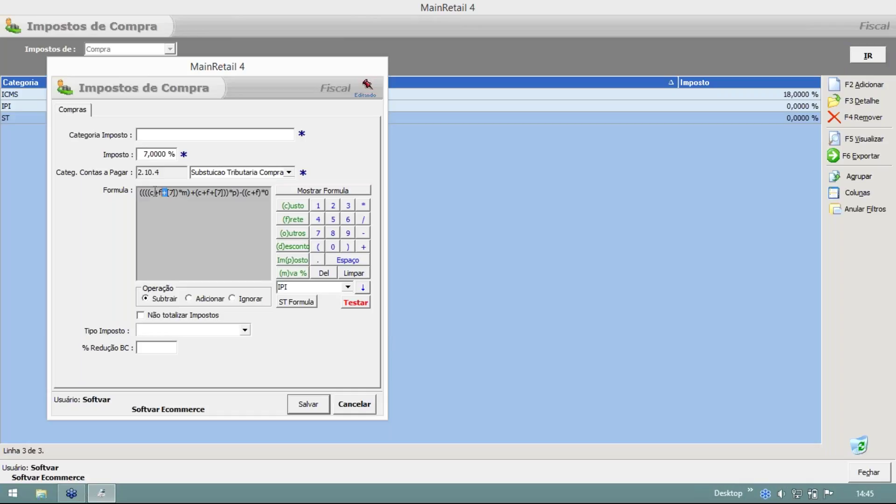
left_click(156, 193)
left_click_drag(177, 191, 182, 192)
left_click_drag(252, 192, 269, 193)
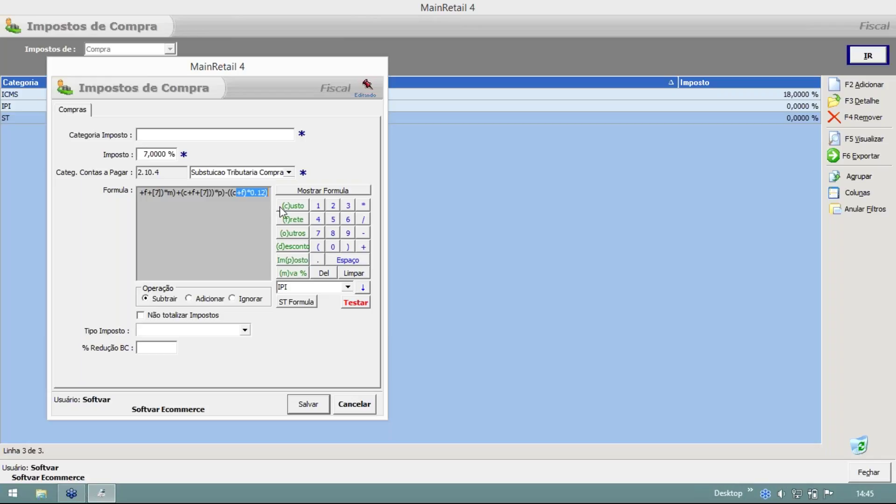
left_click(239, 197)
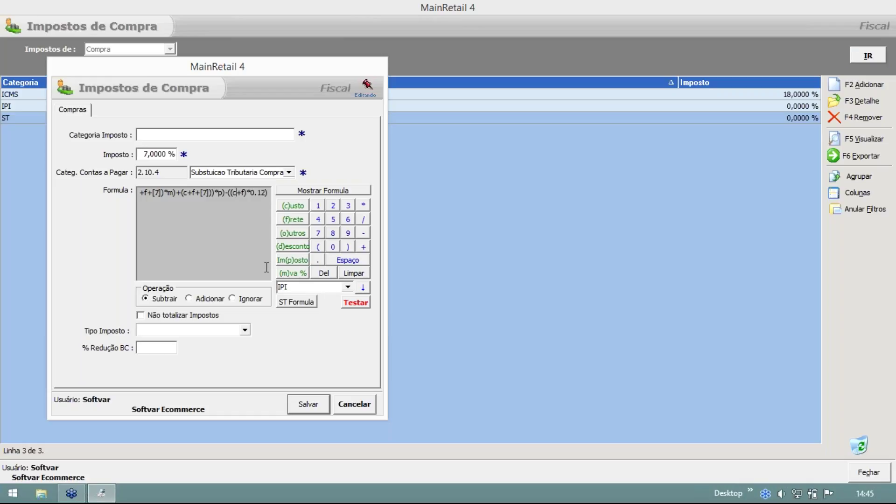
left_click(245, 331)
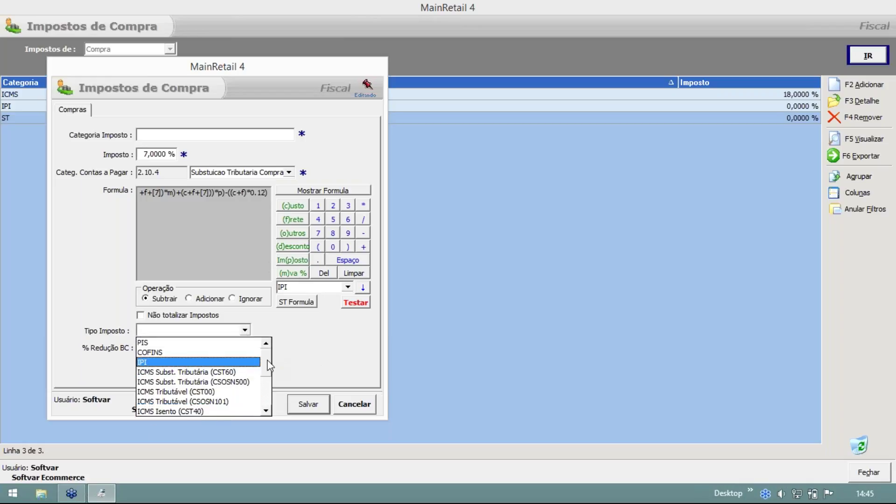
Set the new tax's type to ICMS Subst. Tributária (CSOSN500), then cancel the entry.
scroll(269, 366, "down", 1)
scroll(232, 376, "up", 1)
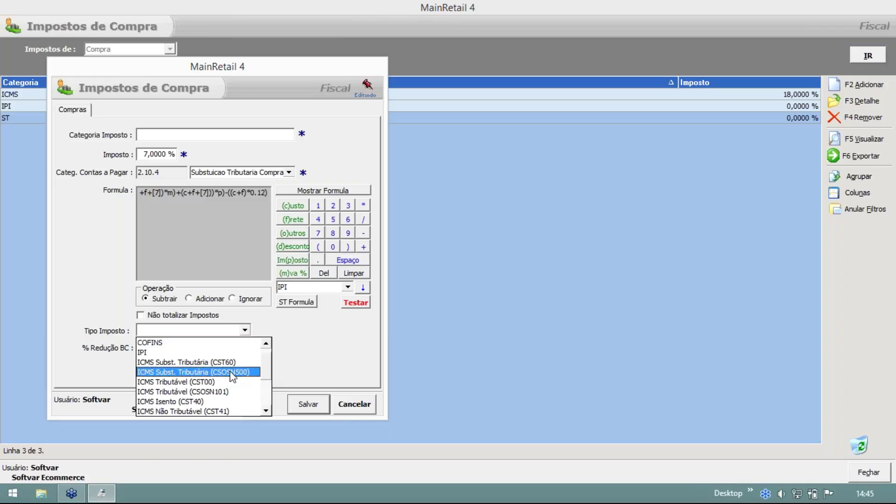
left_click(242, 372)
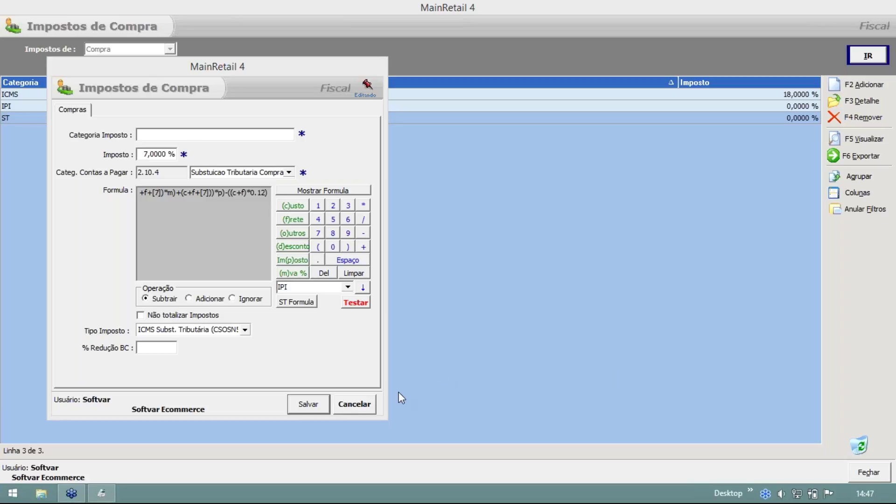
left_click(362, 407)
Close Impostos de Compra and start a new goods receipt under Compras > Recebimento.
key("Escape")
left_click(56, 154)
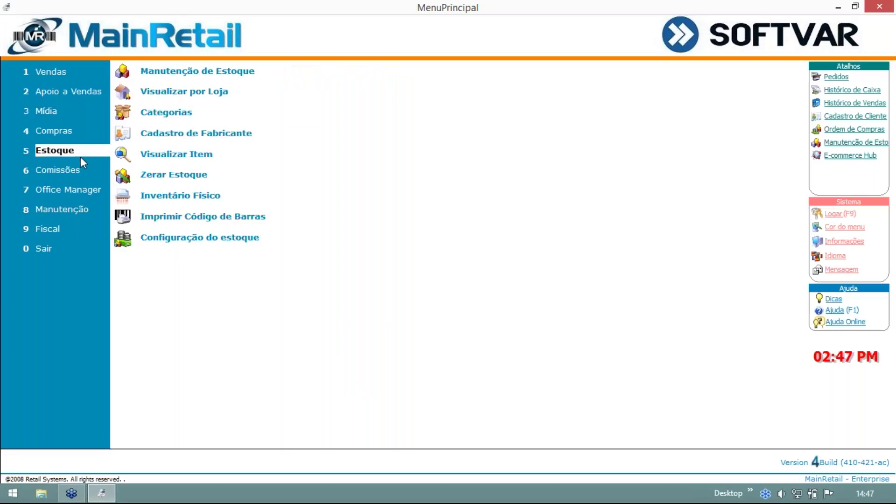
left_click(83, 133)
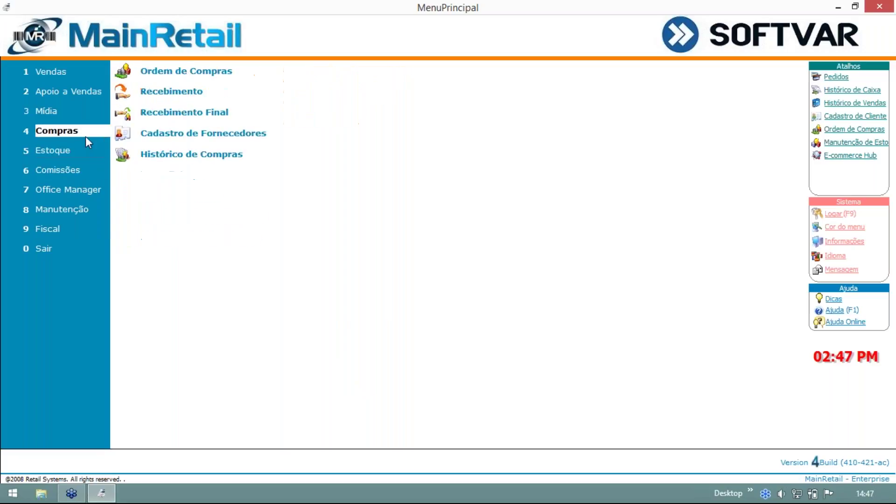
left_click(171, 92)
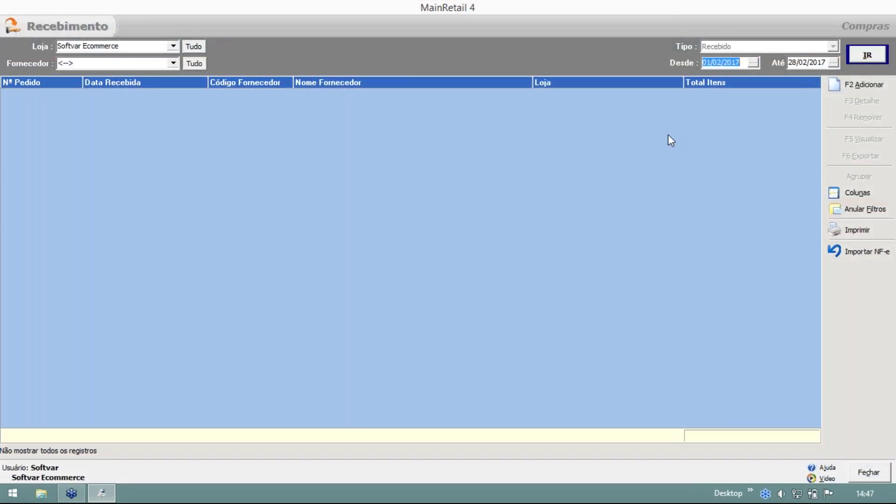
left_click(865, 85)
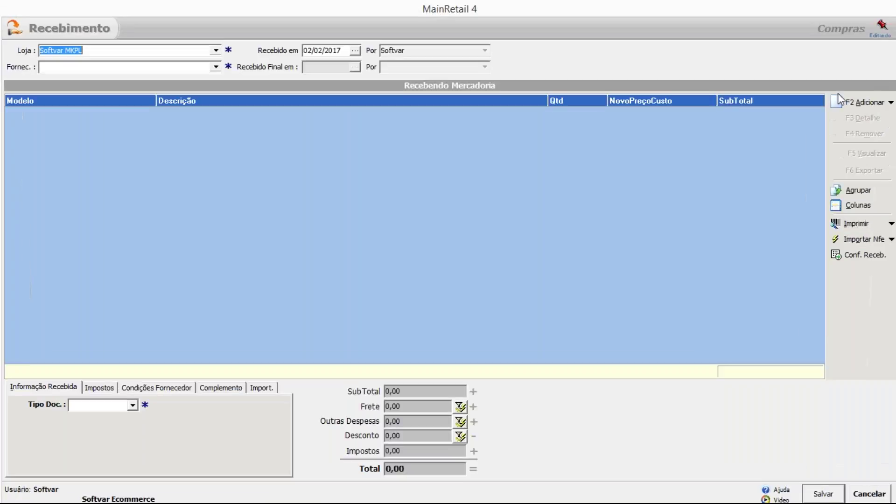
Pick supplier ABC Eletronicos and import the first NF-e XML file.
left_click(216, 67)
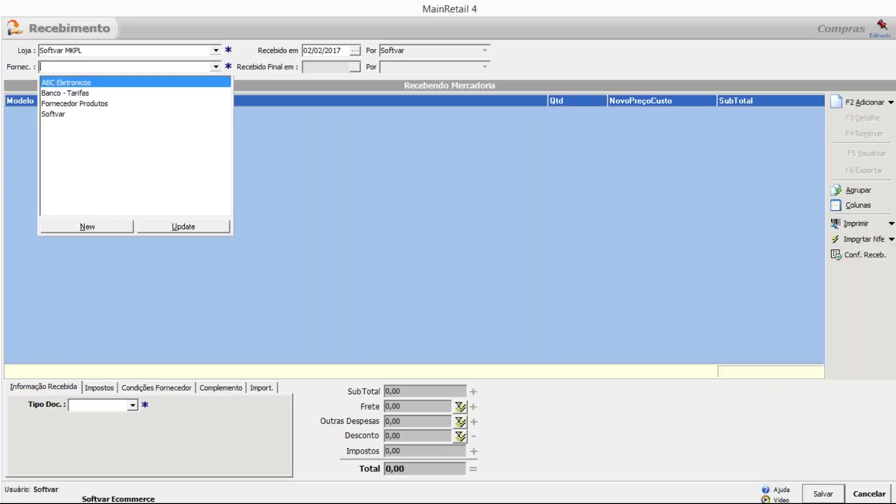
left_click(93, 86)
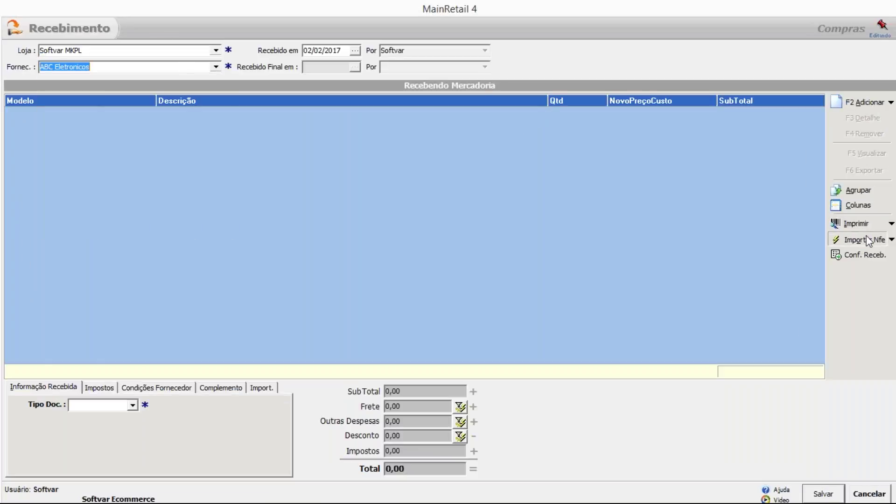
left_click(865, 238)
left_click(41, 74)
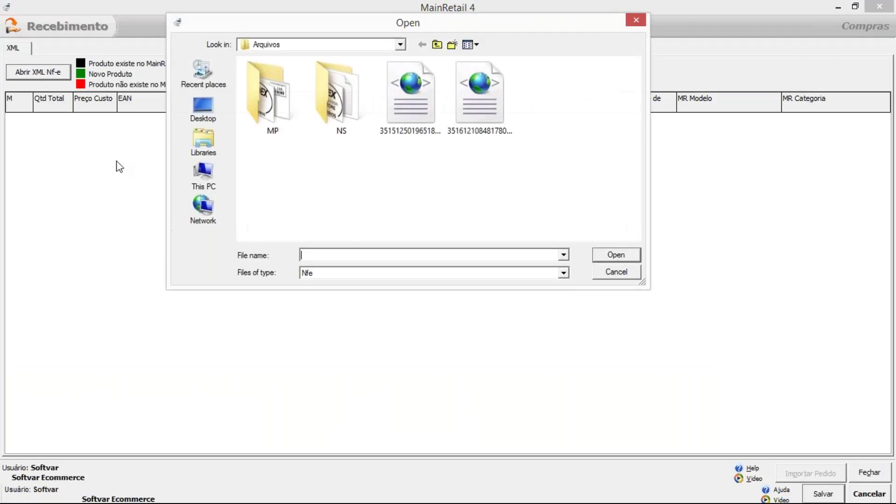
double_click(425, 100)
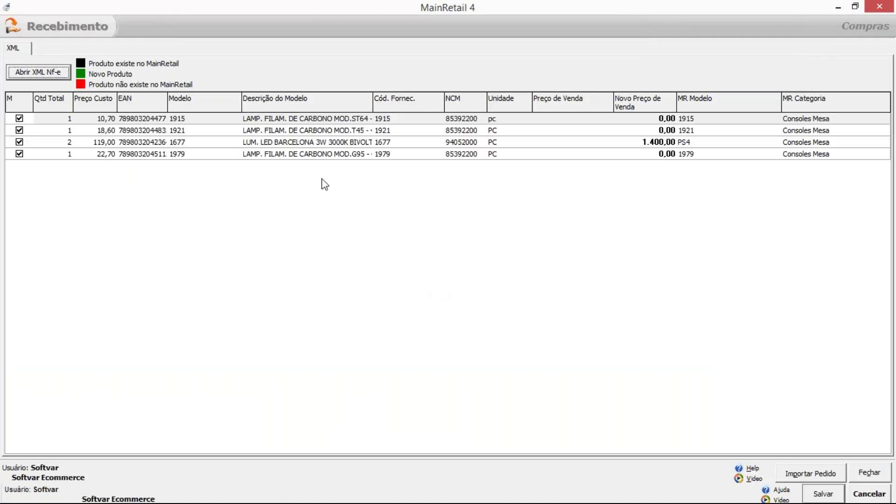
left_click(816, 474)
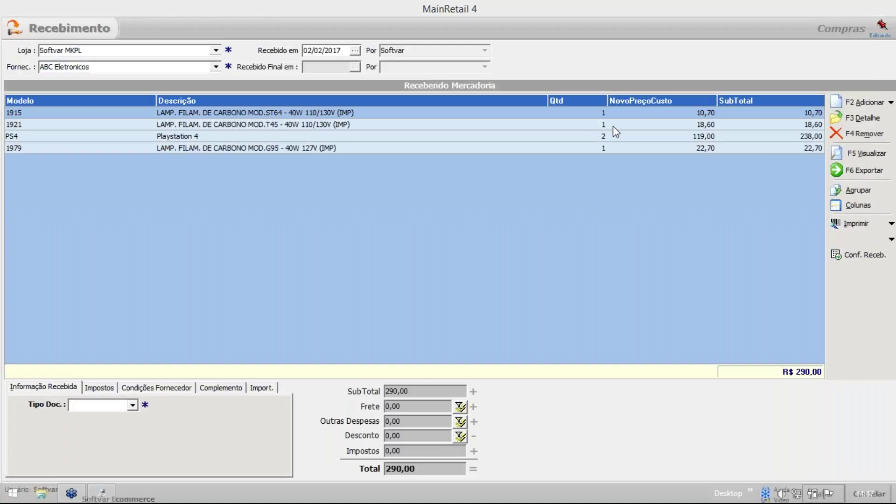
left_click(410, 451)
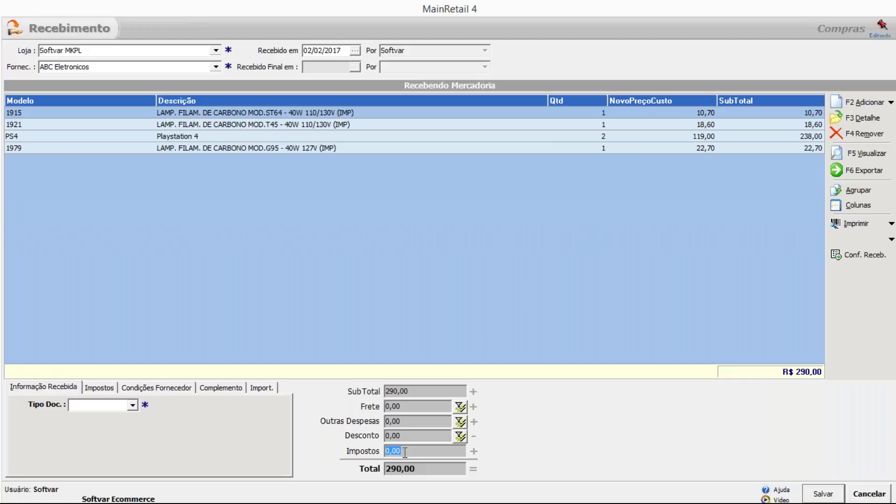
left_click(99, 388)
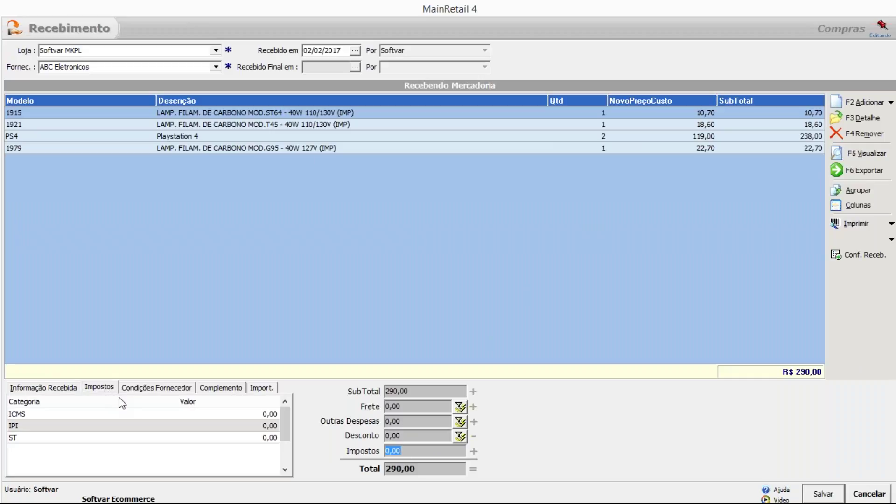
left_click(251, 414)
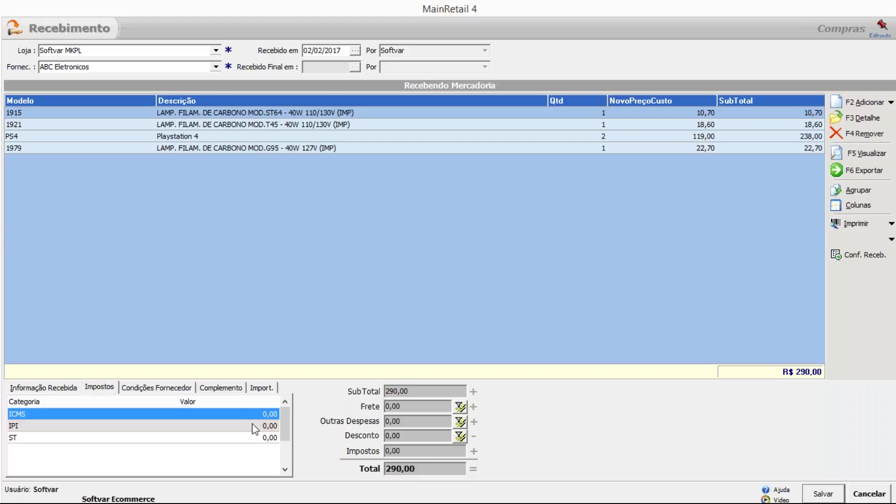
left_click(252, 426)
left_click(250, 441)
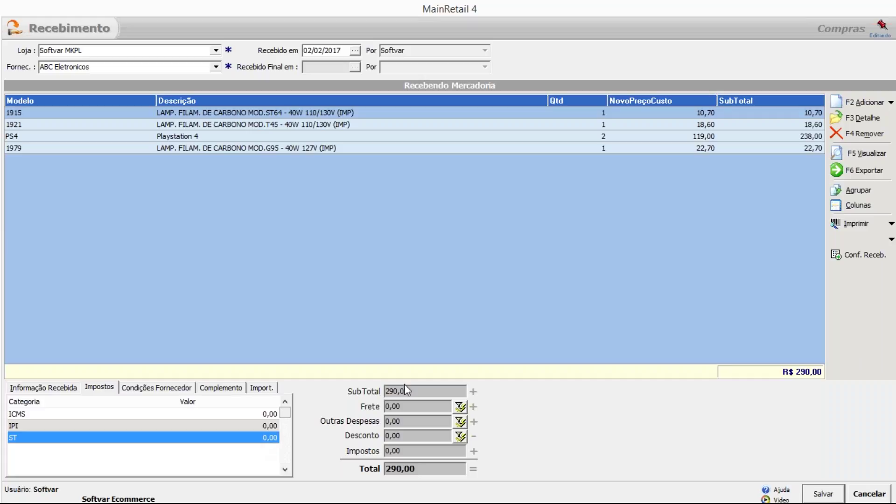
left_click(739, 219)
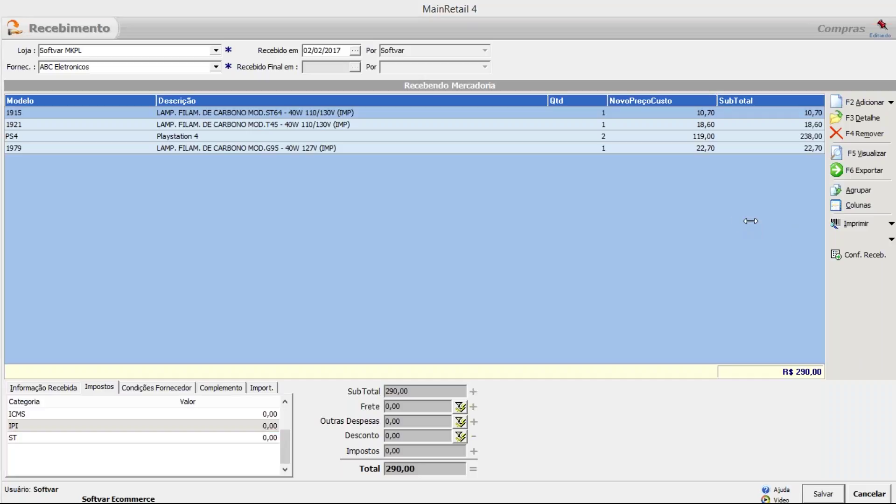
mouse_move(751, 503)
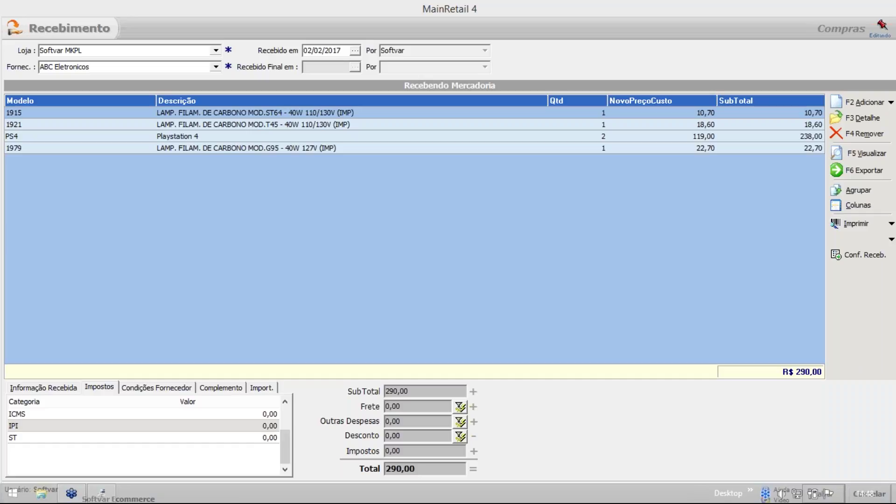
left_click_drag(402, 451, 341, 444)
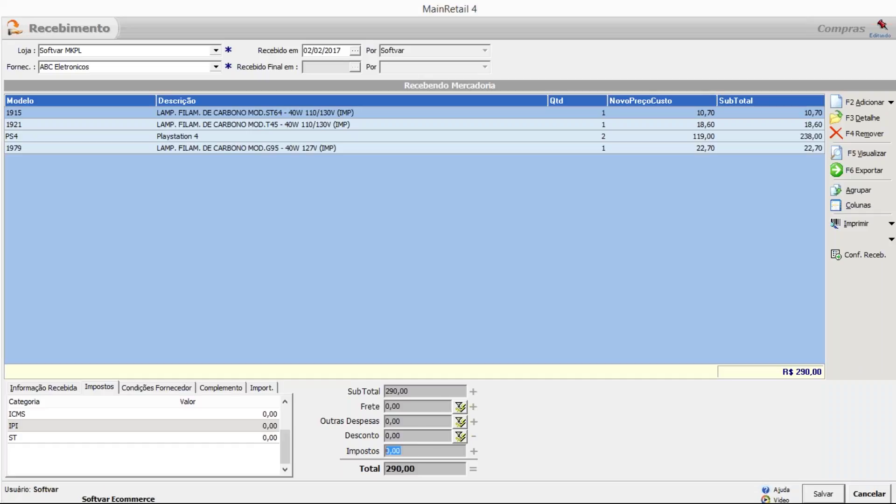
left_click(176, 415)
left_click(176, 426)
left_click(178, 437)
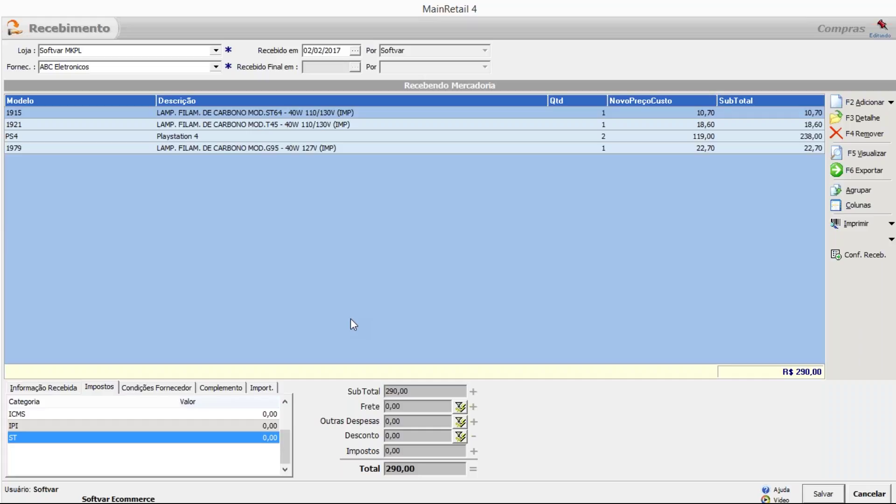
Select all four receipt items and set the received document type to Fatura.
left_click(197, 115)
left_click(199, 125)
left_click(200, 137)
left_click(203, 148)
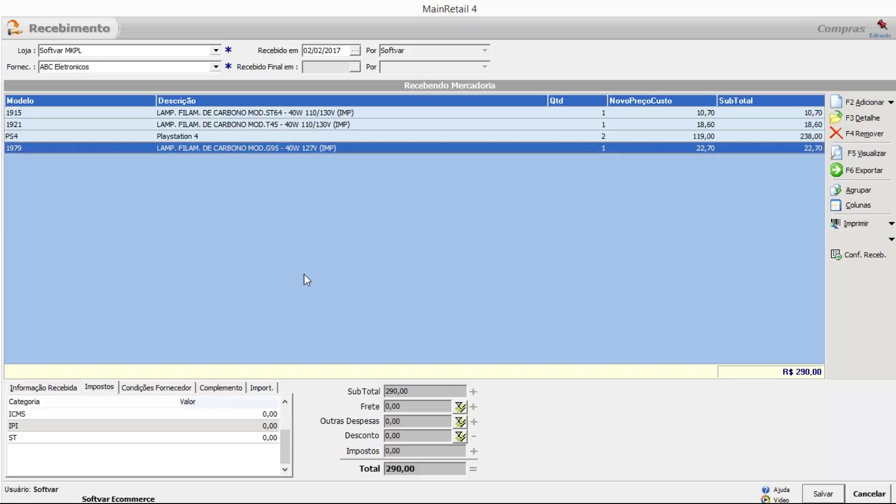
left_click(22, 389)
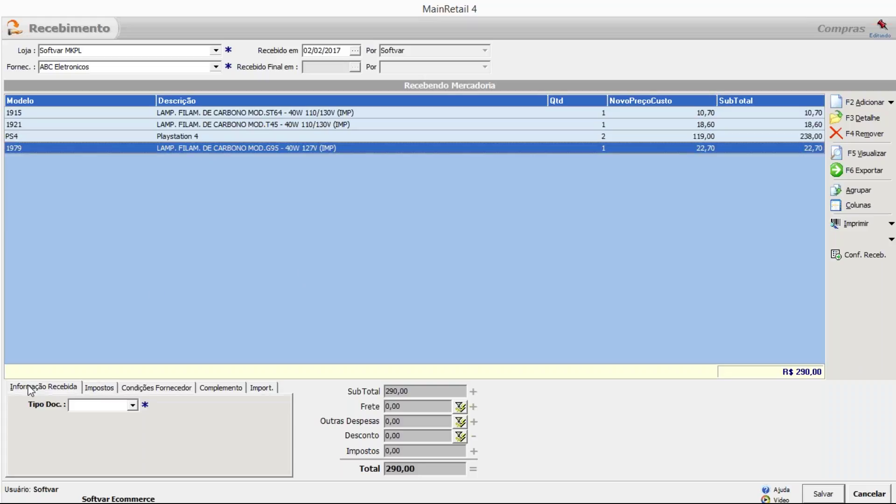
left_click(117, 404)
left_click(112, 418)
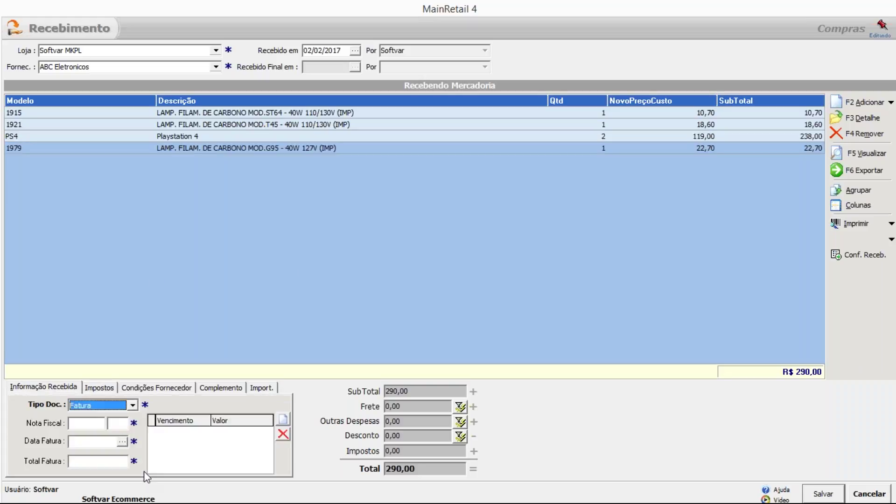
Enter nota fiscal 12345, date 02/02/2017, total 290,00, and add a 290,00 due-date instalment.
left_click(89, 424)
type("12345")
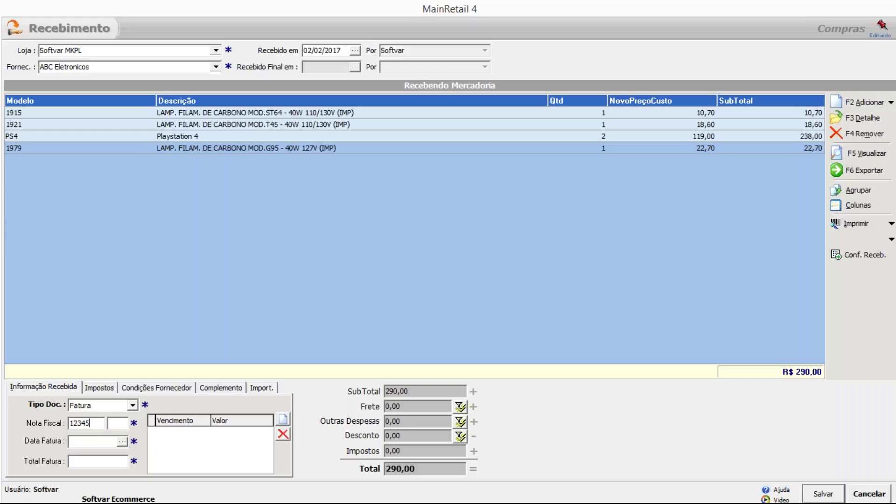
left_click(122, 441)
left_click(172, 376)
left_click(103, 460)
type("290")
left_click(282, 419)
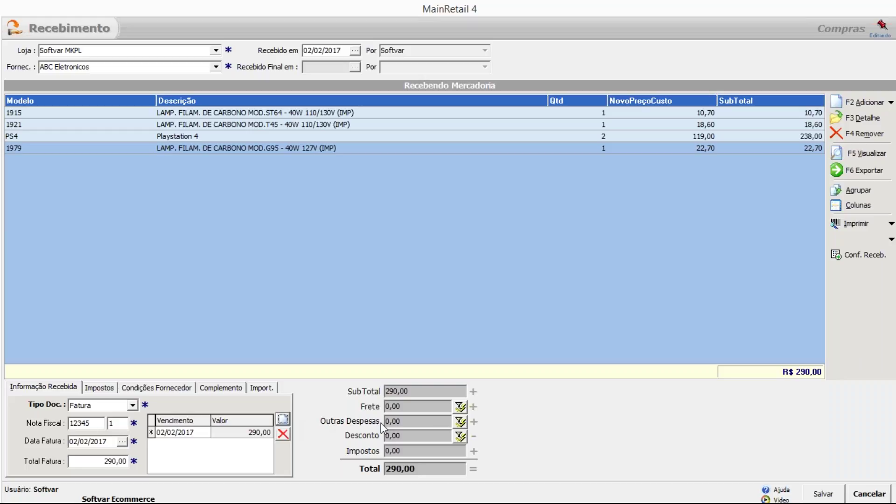
Open the cost-distribution calculator for Outras Despesas.
left_click(411, 436)
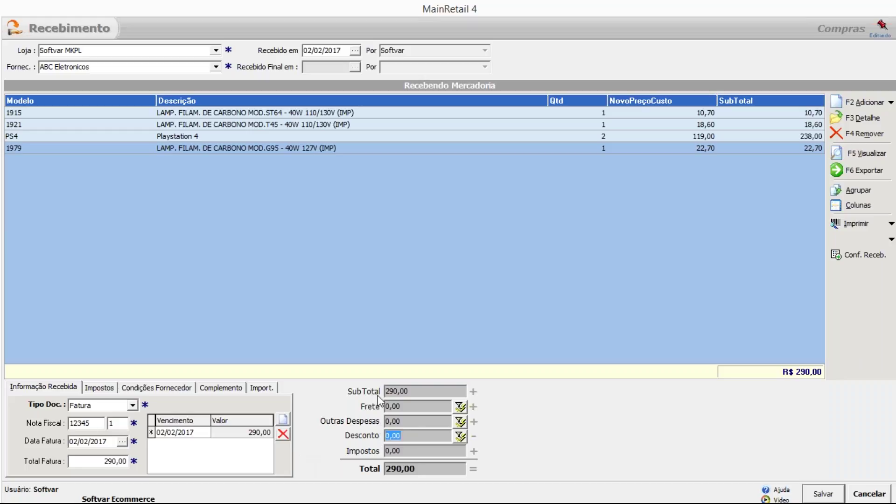
left_click(407, 422)
left_click(461, 422)
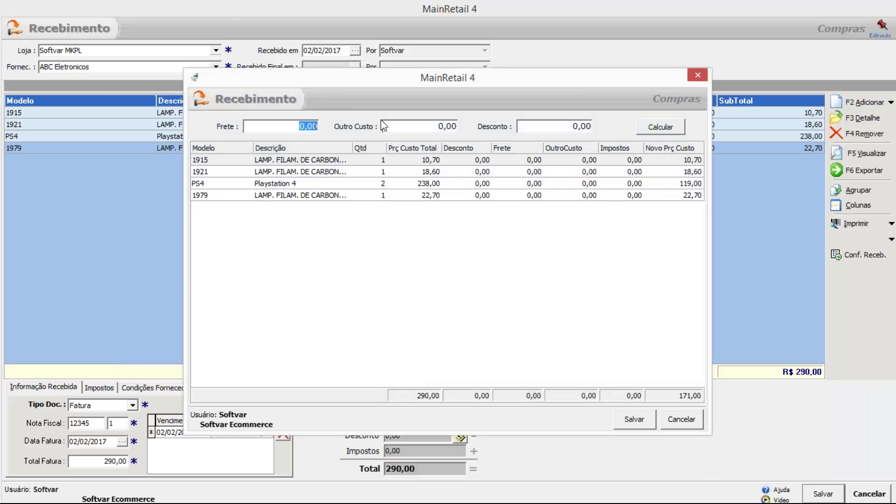
Close the cost-distribution window without applying freight or other costs, keeping the total at 290,00.
left_click(387, 128)
left_click_drag(368, 85, 170, 93)
left_click(508, 86)
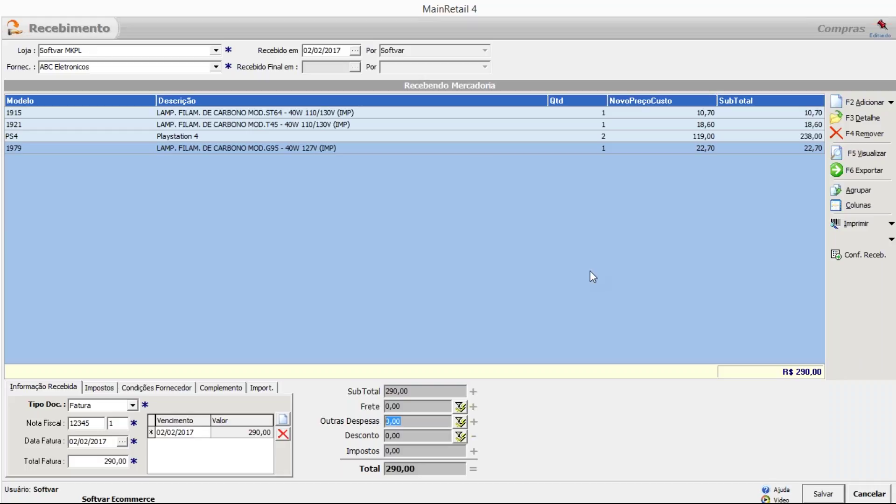
Save the receiving entry, refresh the receivings list and close it.
left_click(817, 496)
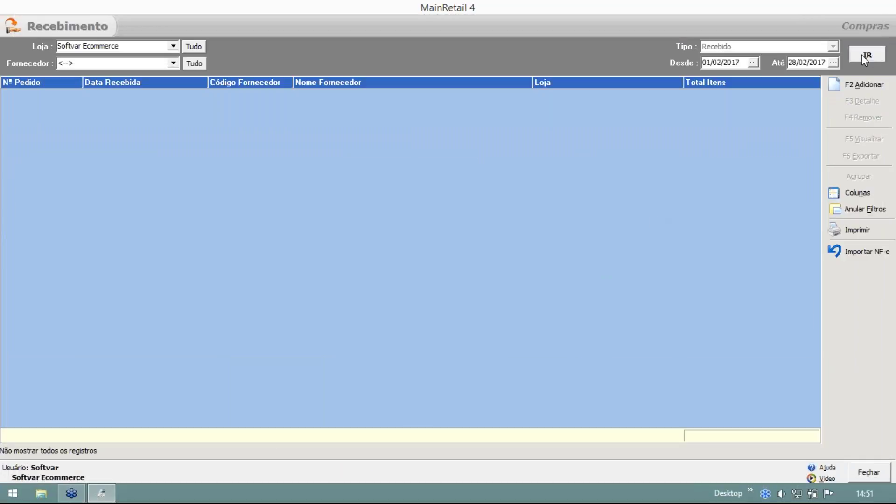
left_click(862, 55)
key("Escape")
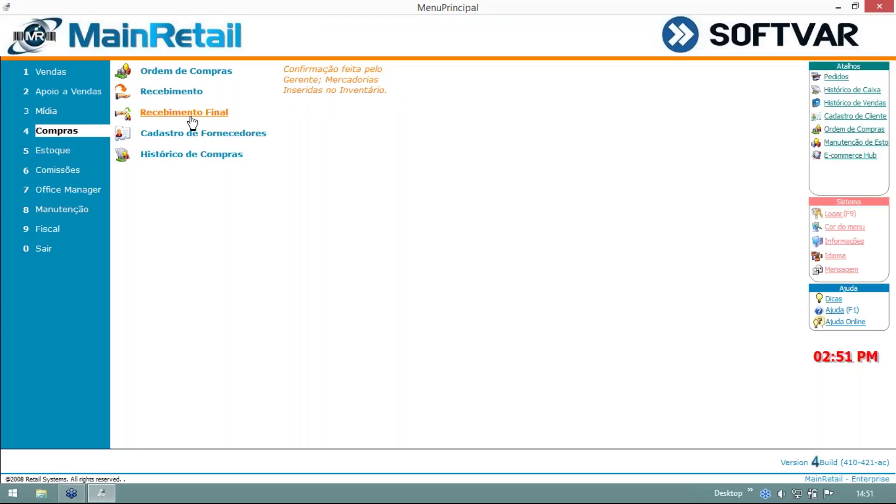
Start a new Recebimento Final entry for supplier ABC Eletronicos and bring up its NF-e XML import screen.
left_click(192, 116)
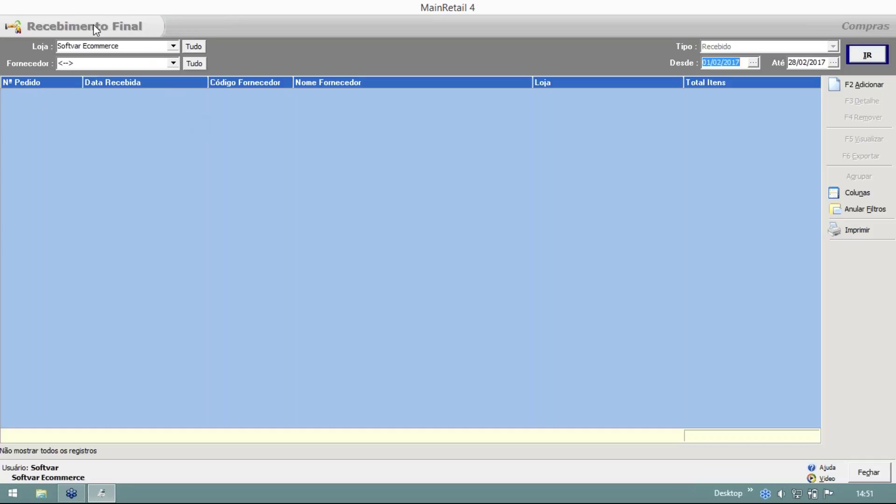
left_click(845, 85)
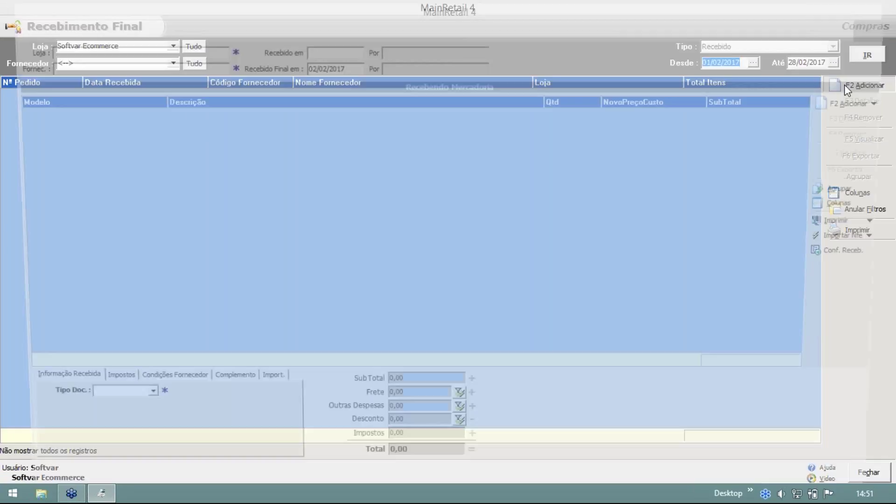
key("Tab")
type("ABC Eletronicos")
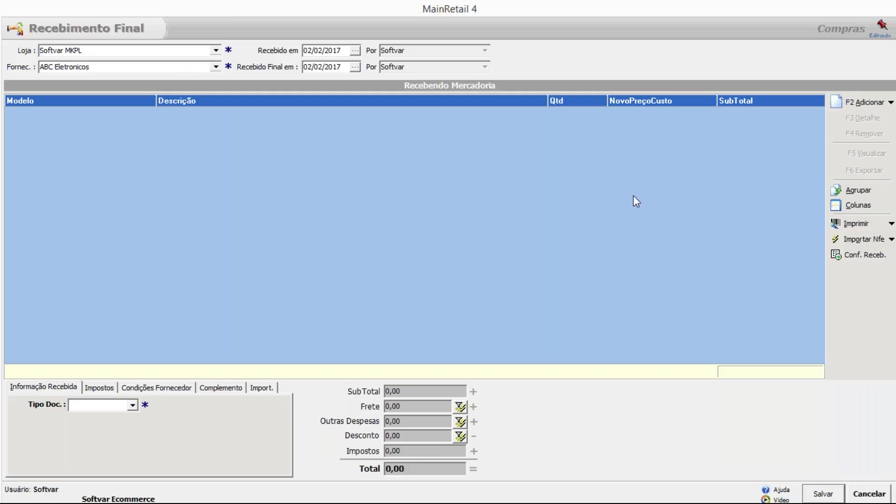
left_click(848, 239)
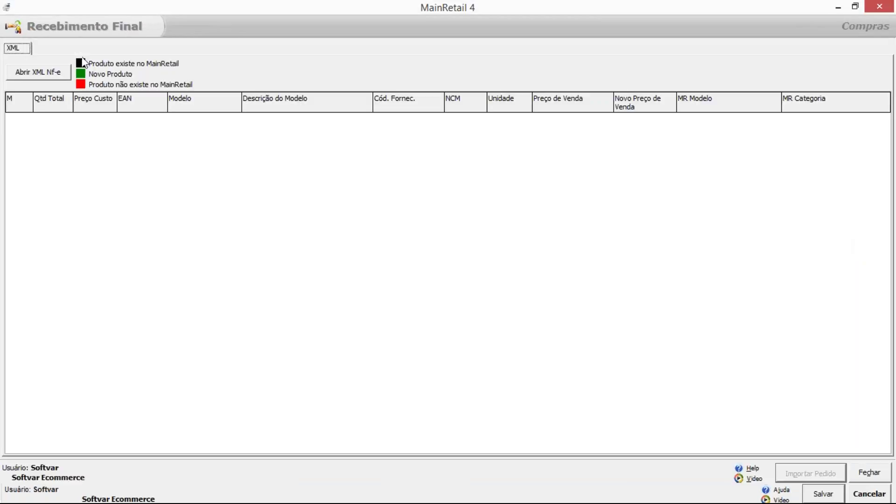
Load the first supplier NF-e XML file and import its lamps and Playstation 4 items, totalling R$ 290,00.
left_click(47, 73)
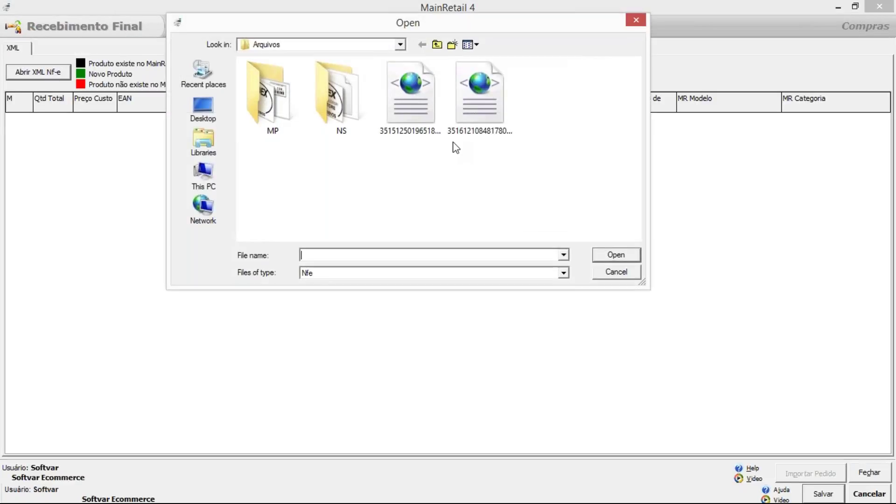
double_click(430, 125)
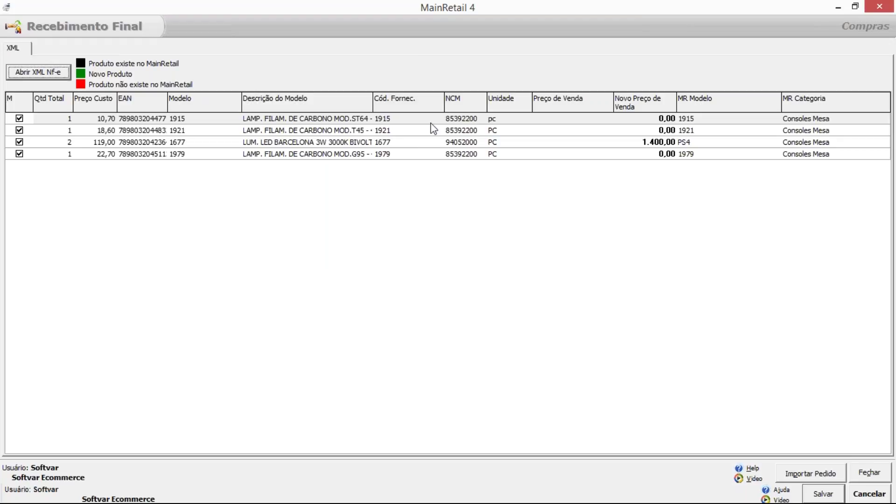
left_click(823, 472)
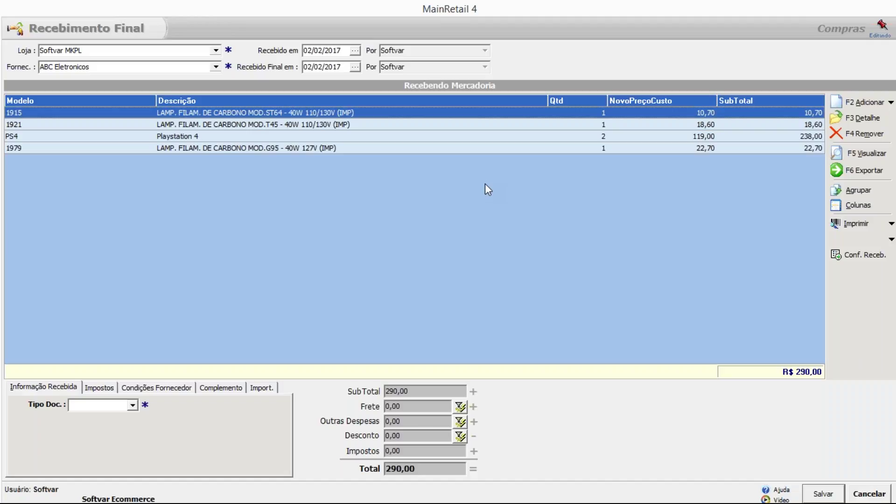
Review the imported items and cancel the ABC Eletronicos receiving entry without saving.
key("Down")
key("Down")
key("Down")
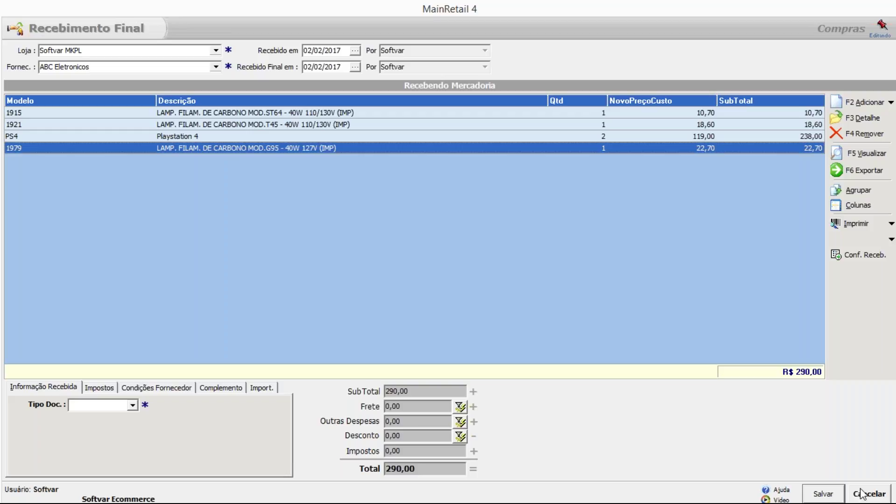
left_click(861, 494)
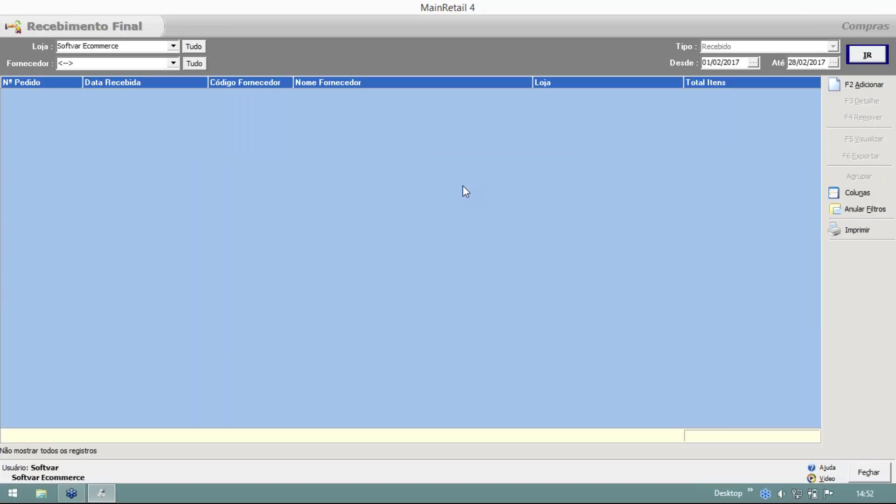
Close the receiving list, open Cadastro de Fornecedores and dismiss the SOFTVAR Web notice.
key("Escape")
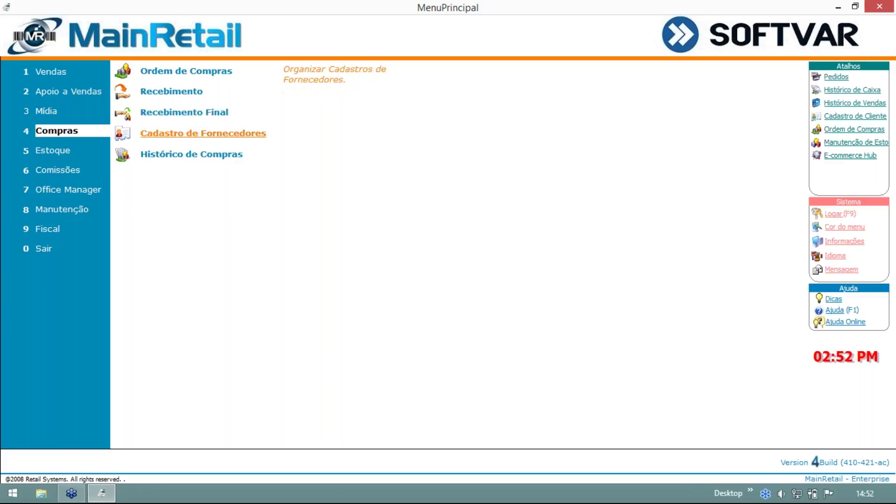
left_click(211, 140)
left_click_drag(327, 90, 187, 60)
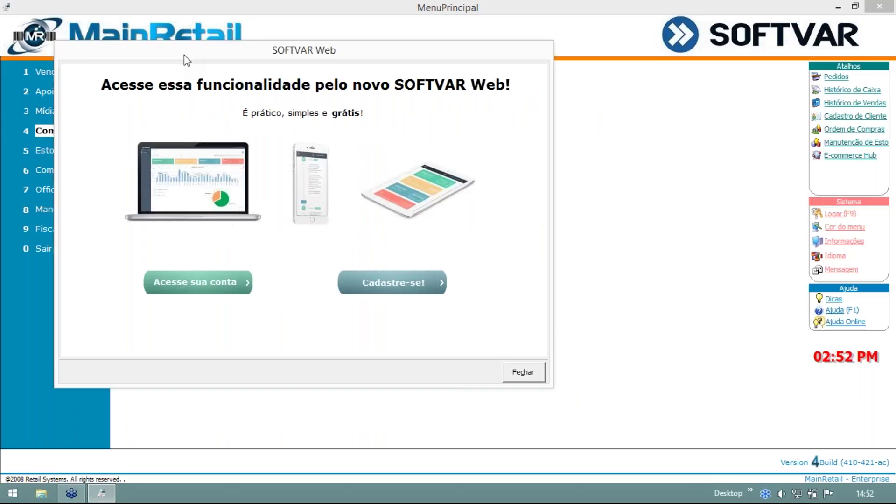
left_click(522, 372)
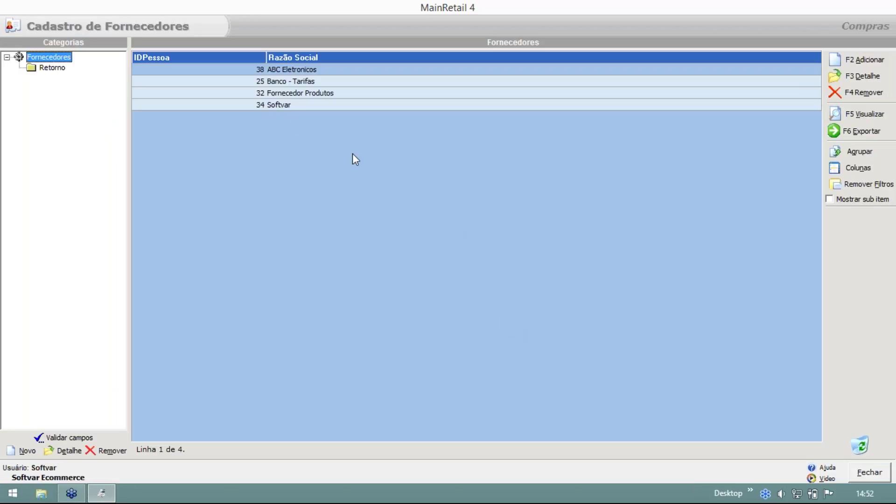
Open the ABC Eletronicos record and fill its address from the postal code, with house number and complement.
double_click(285, 73)
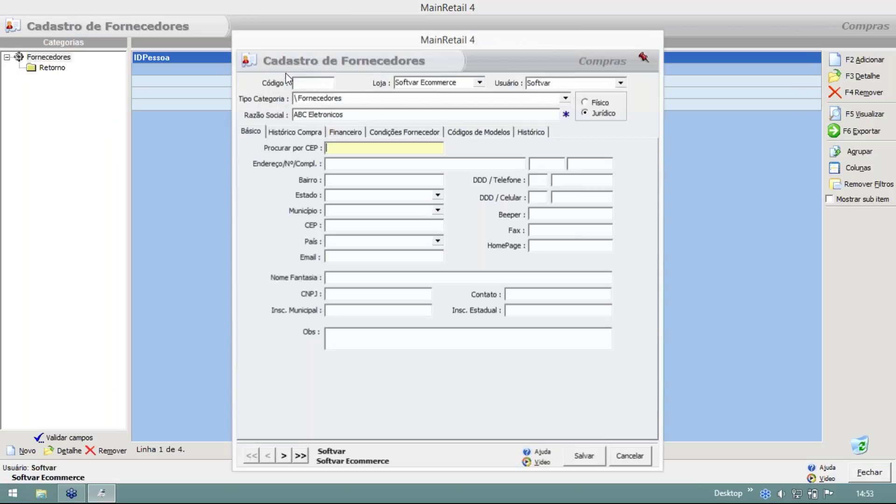
left_click_drag(316, 40, 205, 19)
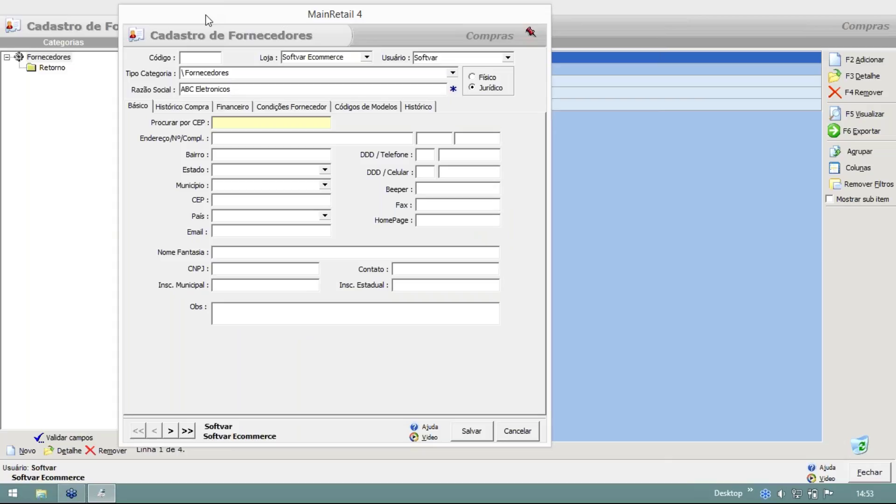
type("22010122")
key("Return")
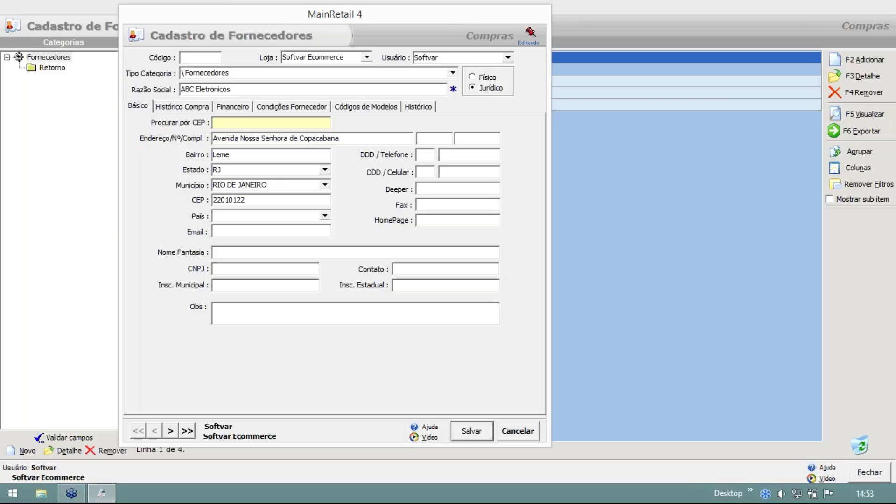
type("12")
key("Tab")
type("123")
Enter the supplier's phone area code and number, and set the country to Brazil.
left_click(427, 154)
left_click(457, 156)
left_click(324, 215)
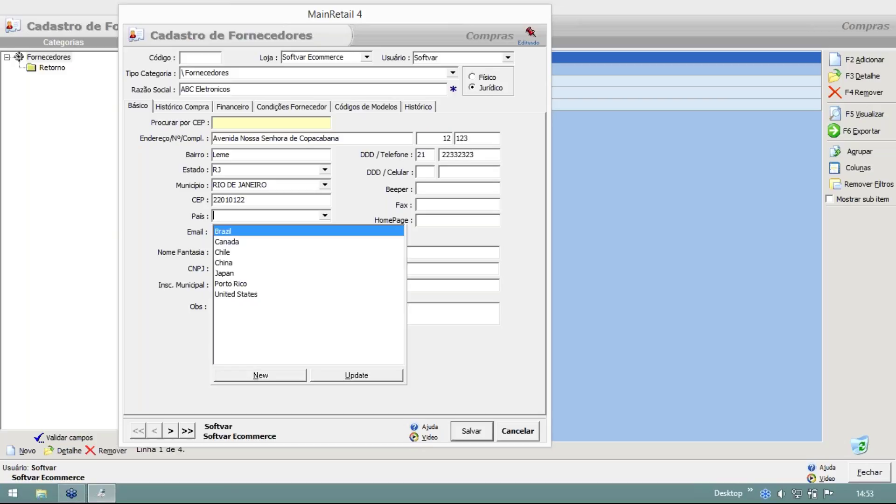
left_click(242, 232)
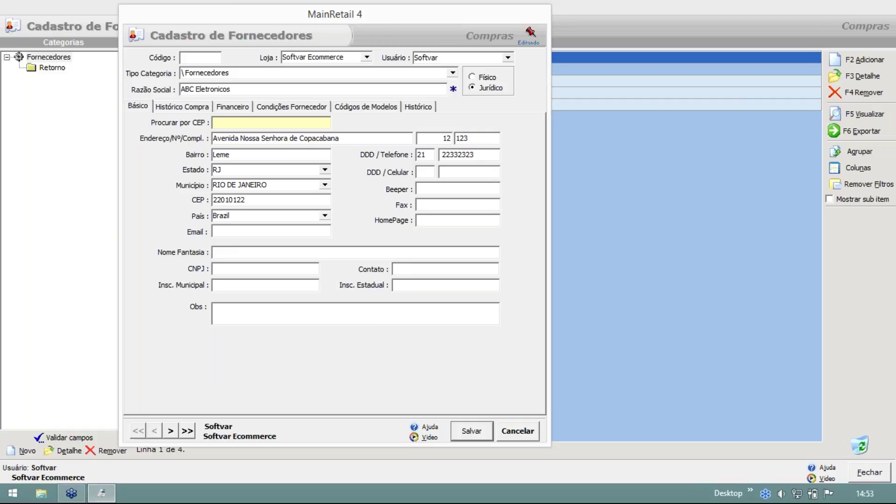
Fill in the supplier's e-mail, set trade name 'abc', and clear the rejected CNPJ value.
type("abc")
left_click(238, 267)
type("11111")
left_click(256, 280)
left_click(444, 278)
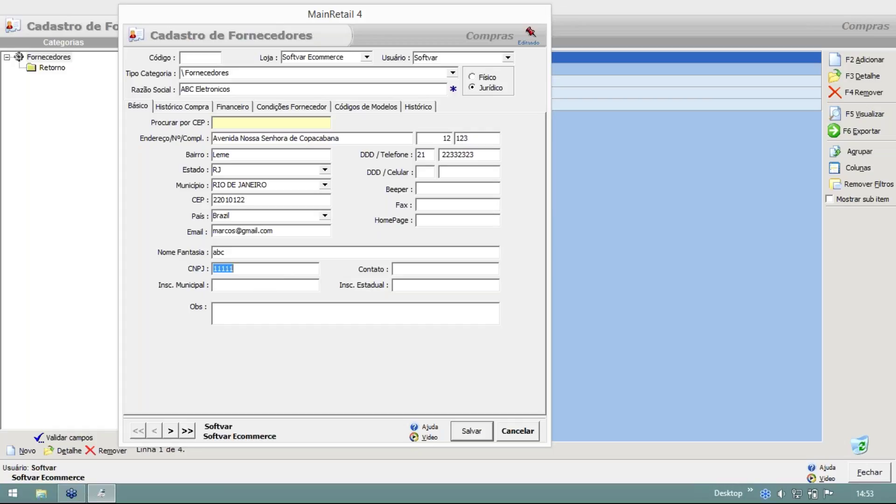
key("BackSpace")
Save and confirm the supplier record, then start a new Recebimento Final entry.
left_click(455, 429)
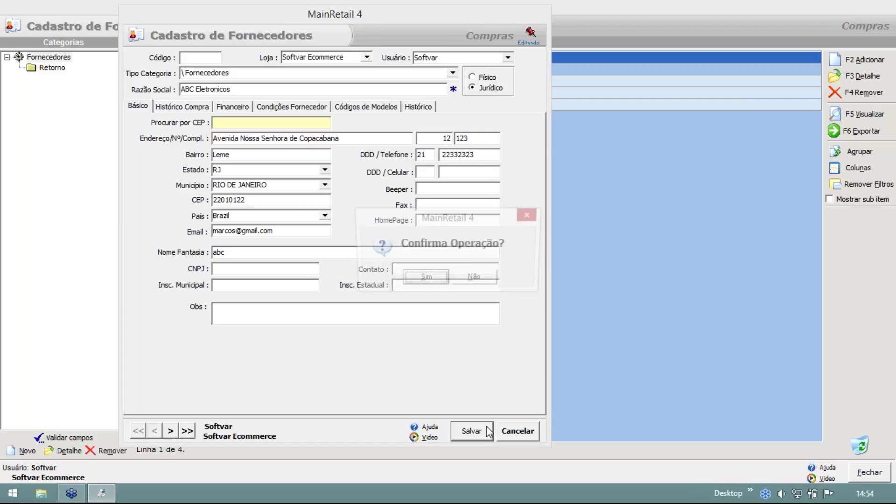
left_click(430, 283)
key("Escape")
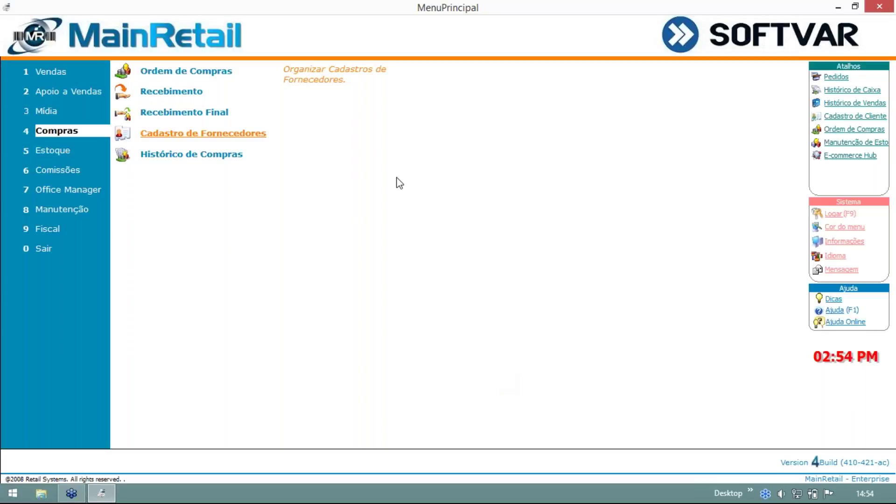
left_click(222, 116)
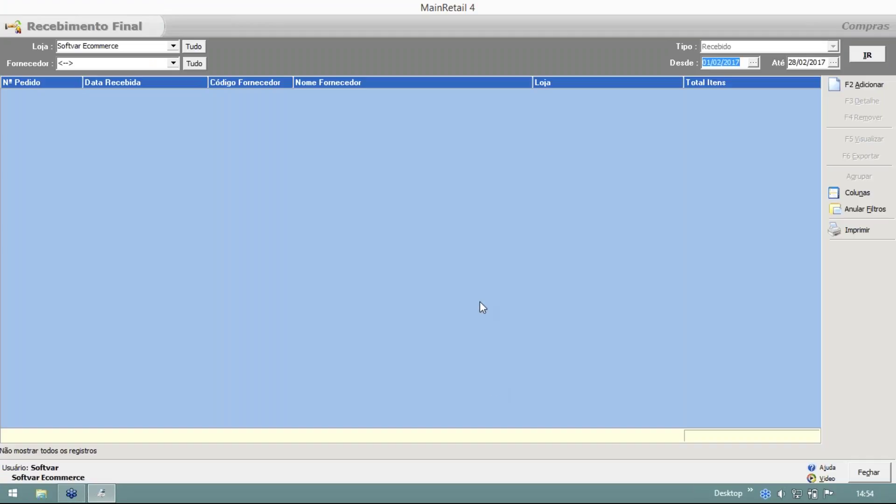
left_click(846, 87)
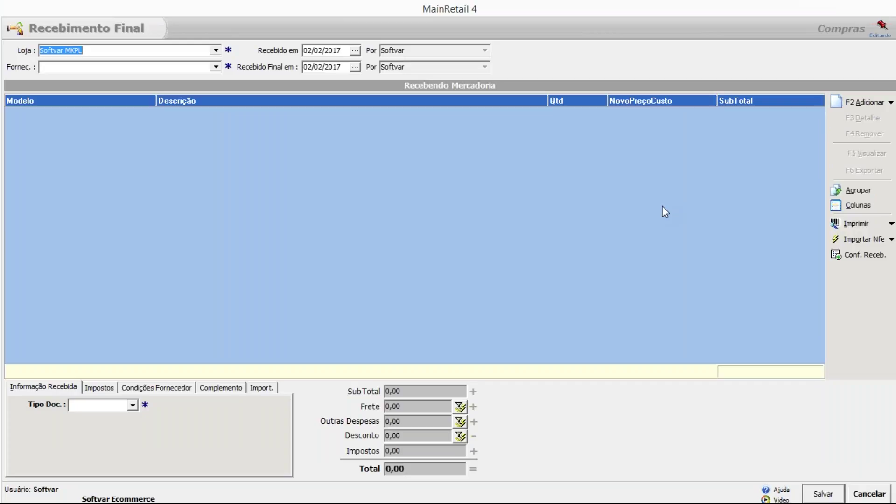
Set ABC Eletronicos as the supplier of the new Softvar MKPL receiving entry.
key("Tab")
left_click(216, 67)
left_click(134, 83)
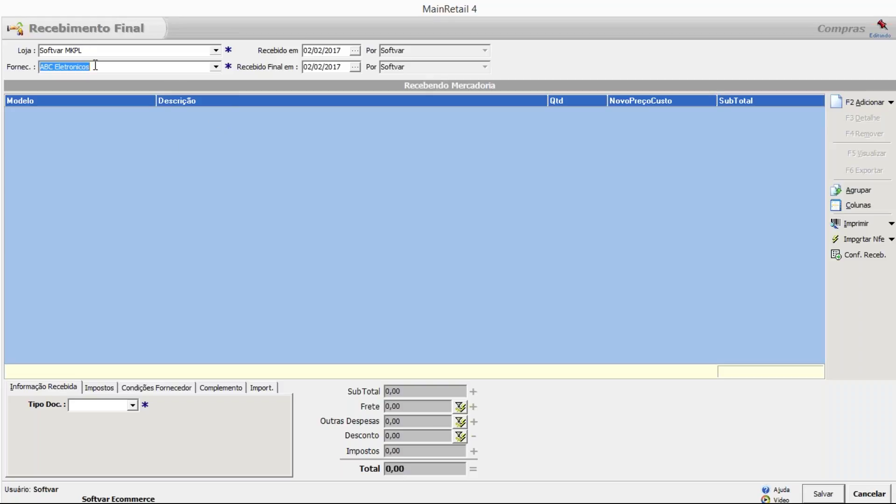
Add a GTA5P item with quantity -1 and total cost 90.
left_click(879, 102)
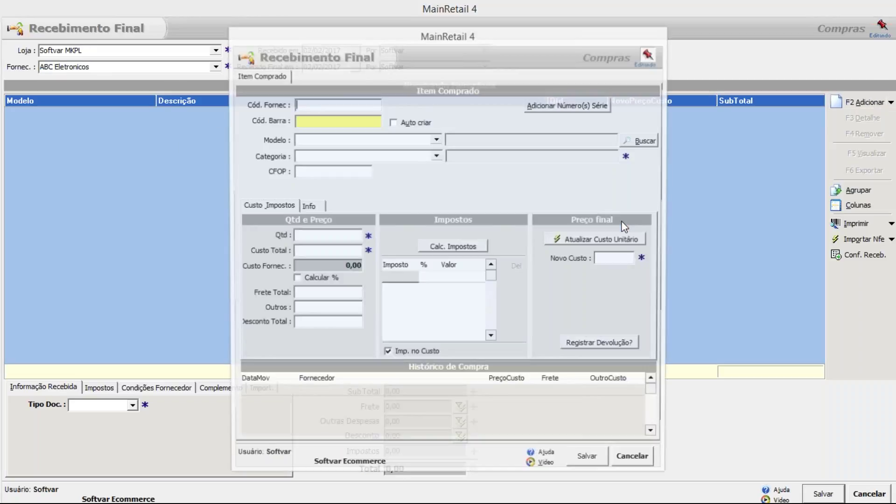
left_click(436, 140)
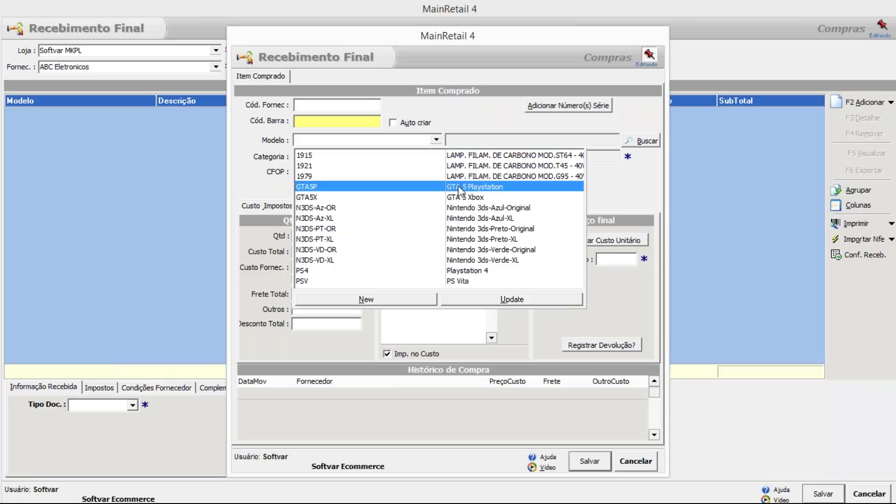
left_click(459, 187)
type("1")
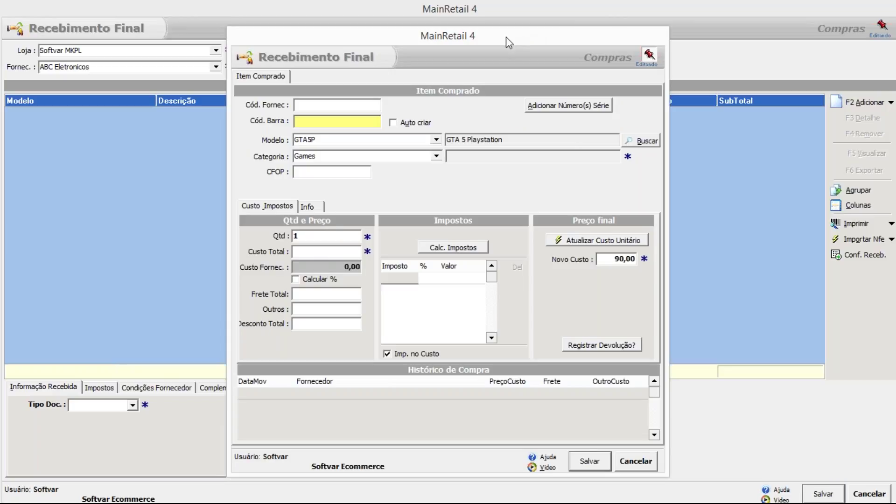
left_click_drag(506, 36, 411, 22)
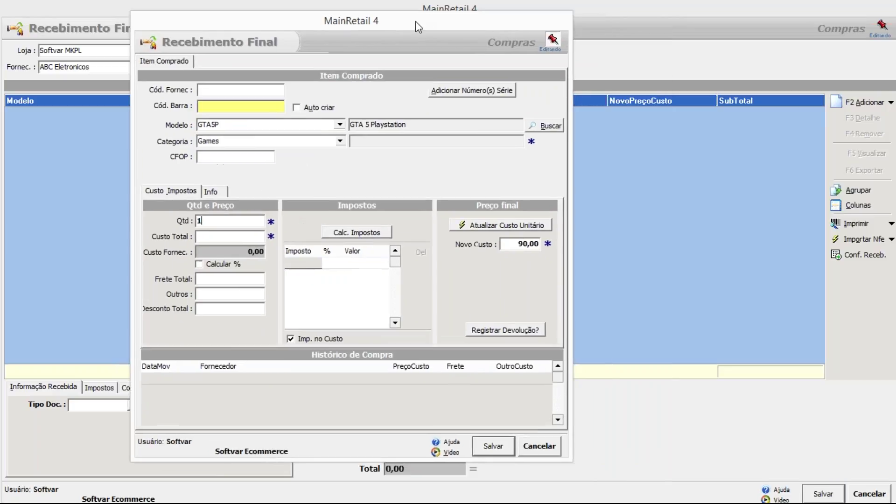
left_click(230, 236)
type("90")
key("shift+Tab")
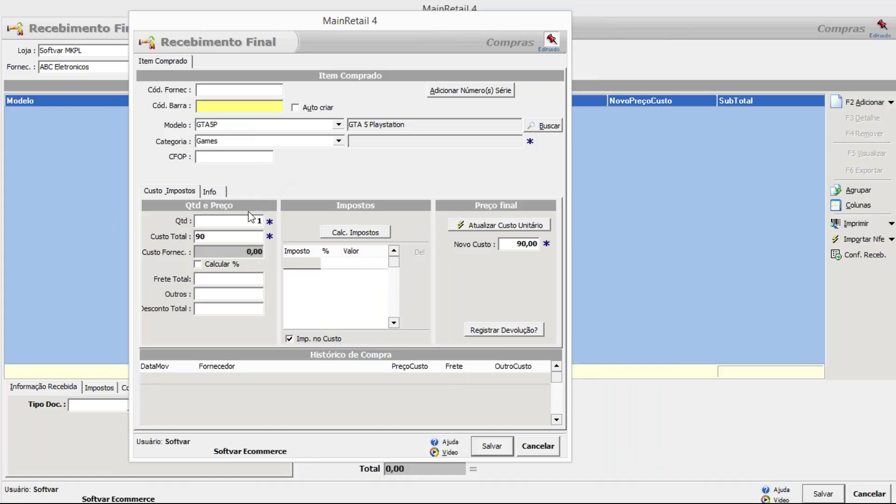
type("-")
left_click_drag(224, 221, 141, 222)
Save and confirm the returned GTA 5 Playstation item, then close the item form.
left_click(507, 449)
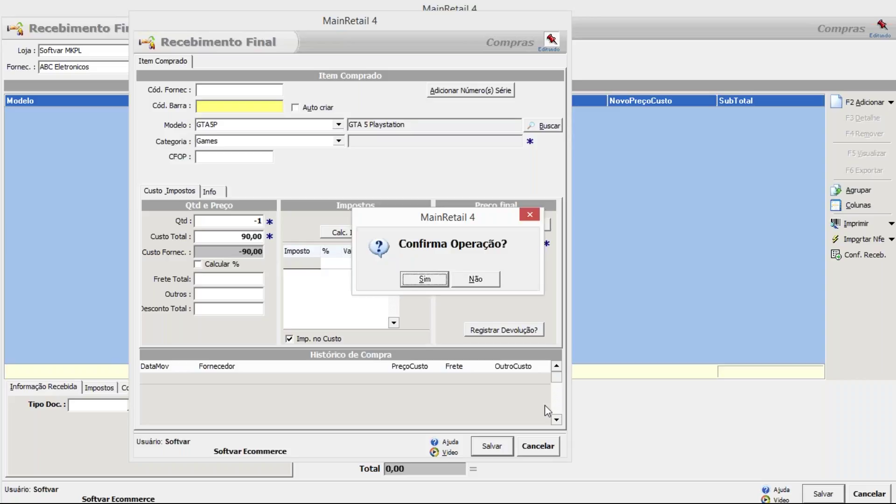
left_click(424, 279)
left_click(538, 445)
left_click(744, 44)
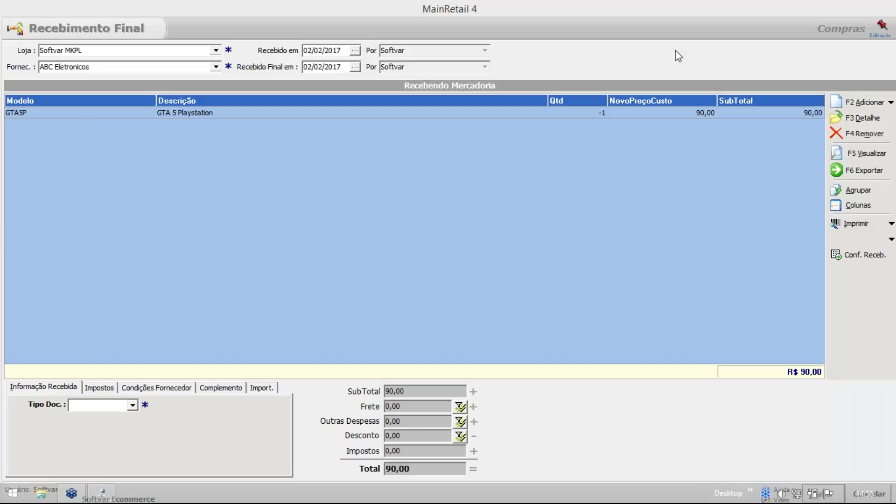
Set document type Fatura, Nota Fiscal 12345 and invoice date 02/02/2017.
left_click(595, 113)
left_click(129, 408)
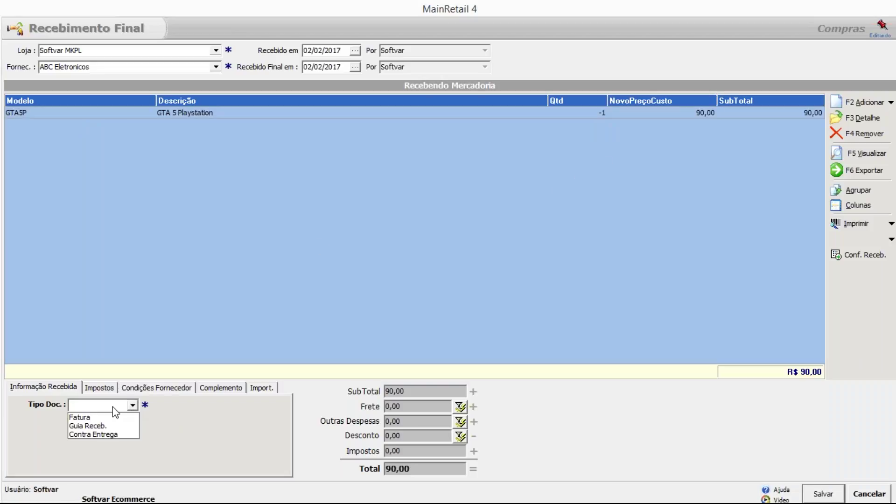
left_click(93, 418)
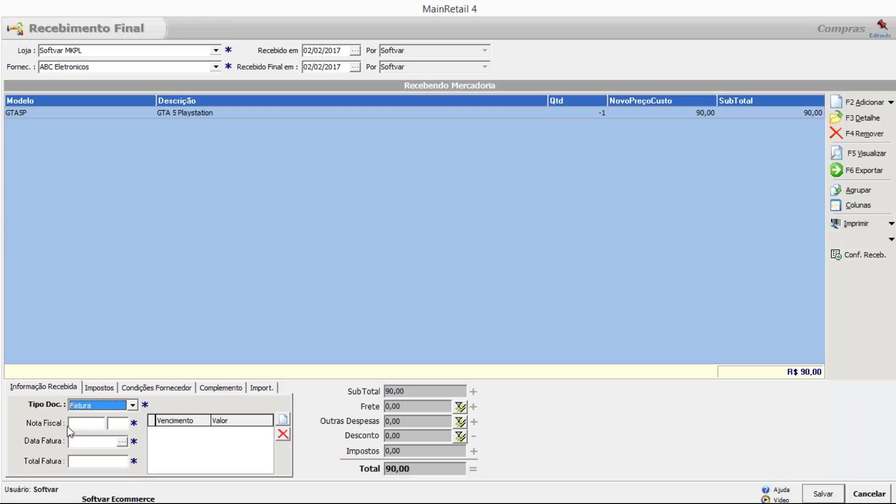
type("12345")
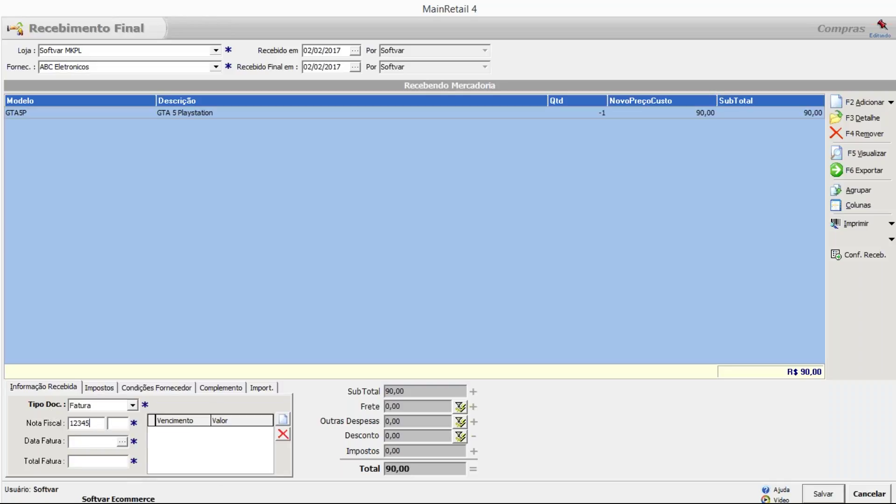
left_click(122, 442)
left_click(171, 377)
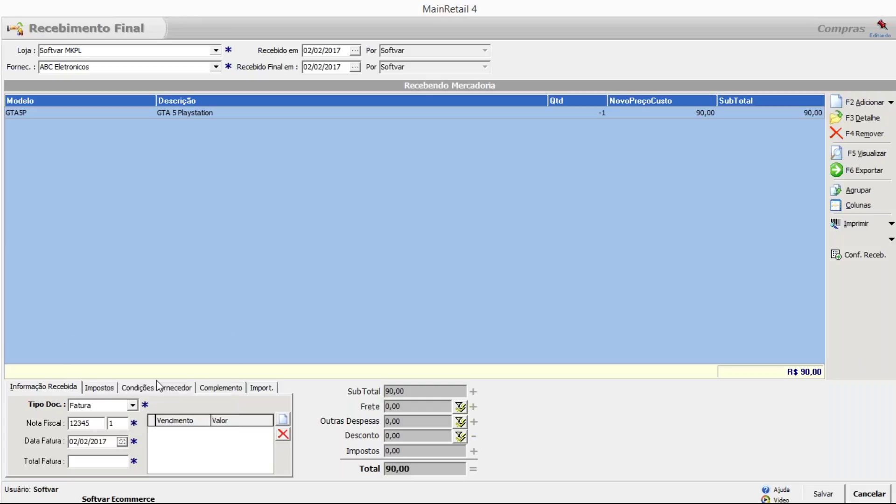
Enter invoice total 90 and add one 90,00 installment due 02/02/2017.
left_click(103, 461)
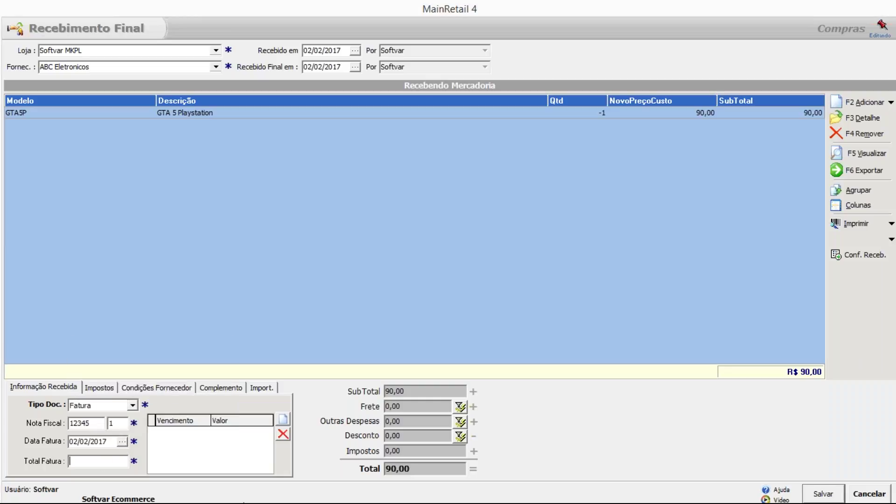
type("90")
left_click(284, 418)
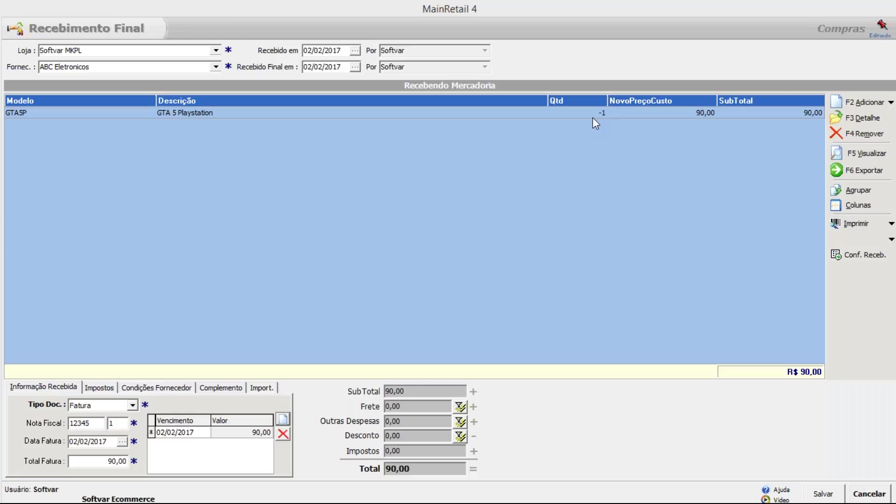
Save the GTA5P purchase return receipt, accepting the 'Número do documento já existe' warning.
left_click(595, 113)
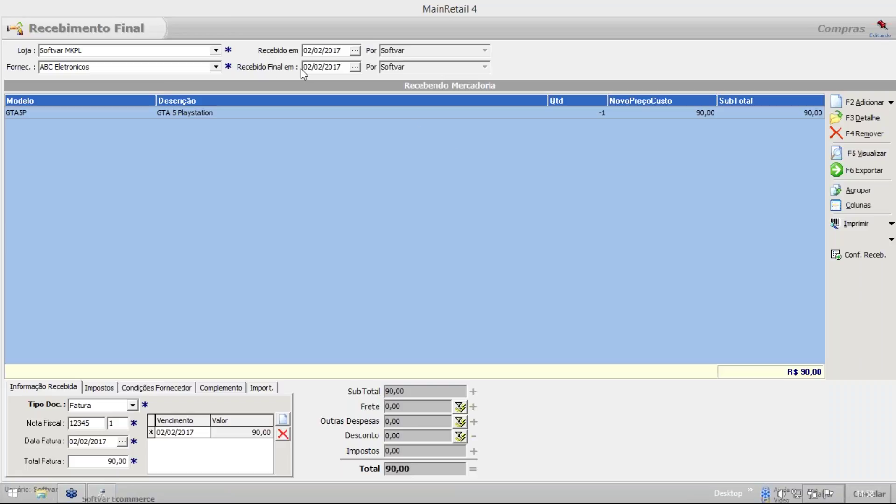
left_click(261, 111)
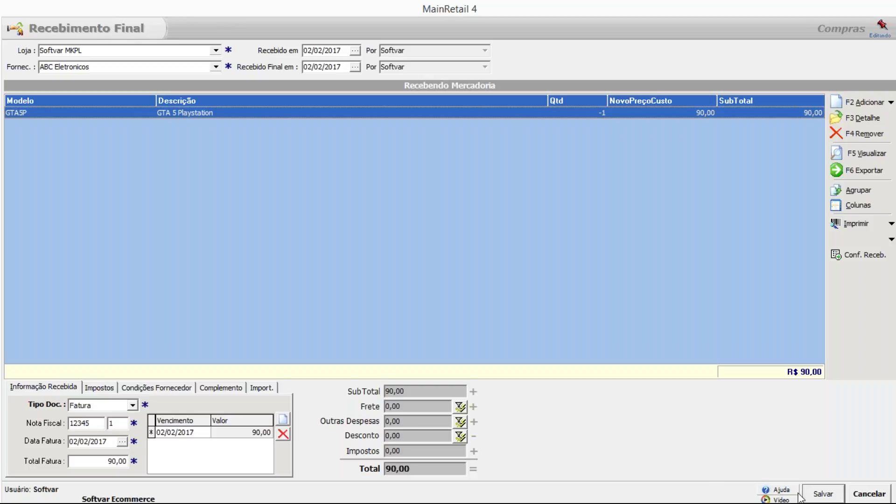
left_click(818, 498)
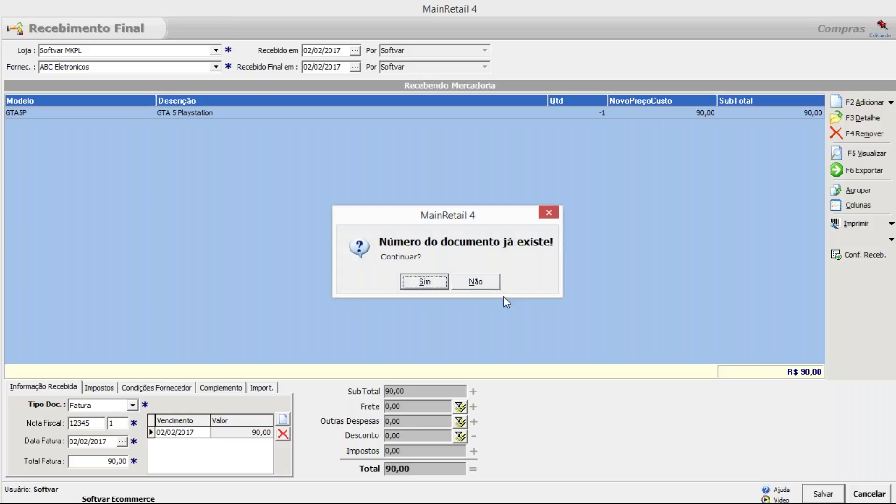
left_click_drag(375, 221, 200, 109)
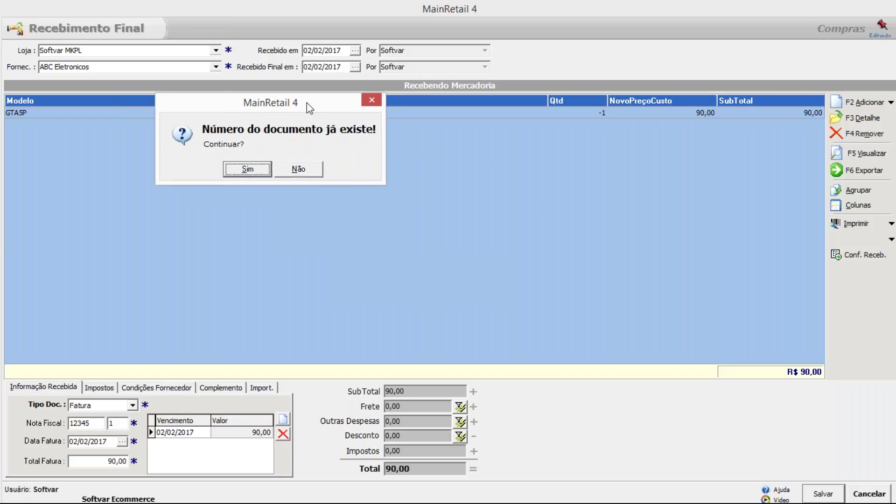
left_click_drag(309, 109, 286, 157)
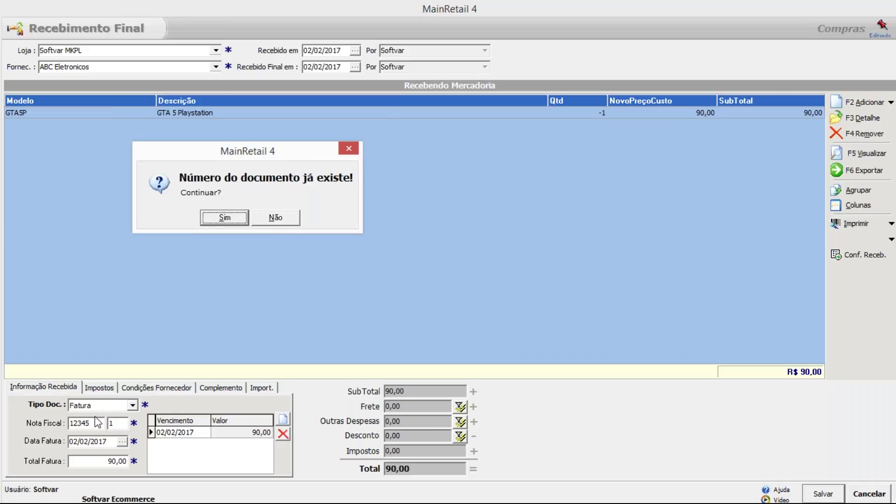
left_click(220, 217)
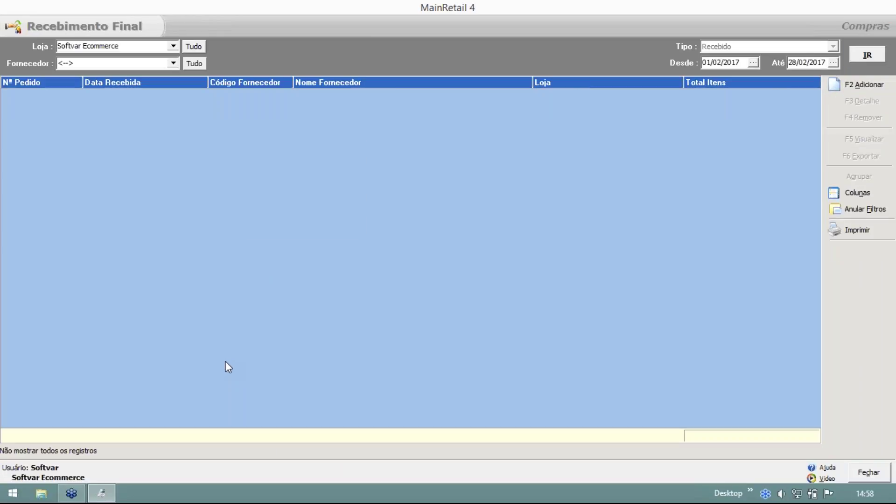
Close Recebimento Final and open the Fiscal NF-e sending window.
key("Escape")
key("9")
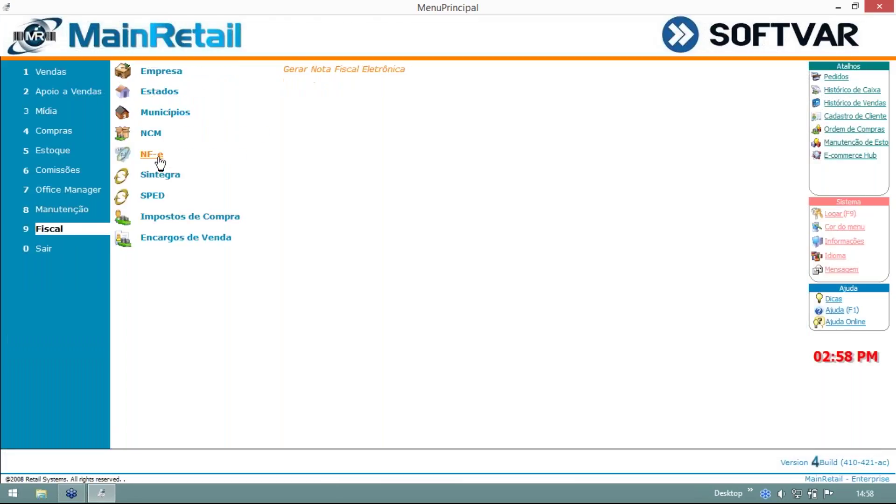
left_click(158, 157)
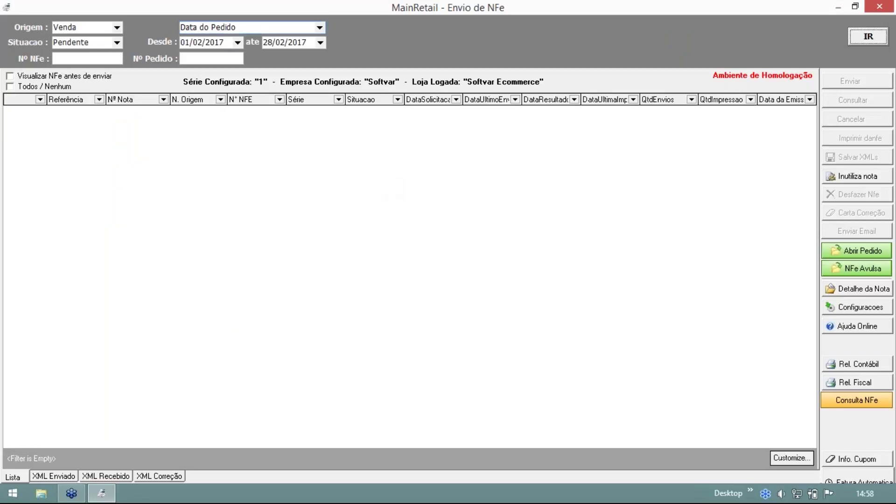
Filter Envio de NFe by the Devolução de Compra origin for 01/02/2017–28/02/2017 and review the empty pending list.
left_click(117, 29)
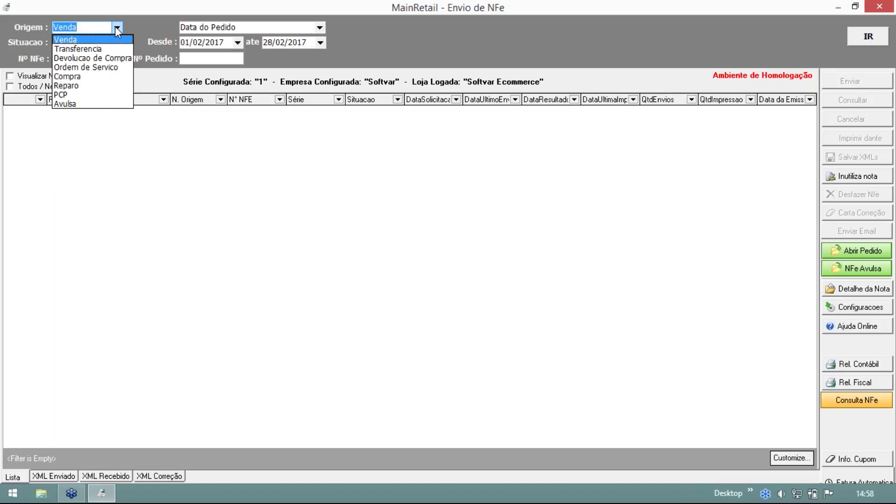
left_click(117, 60)
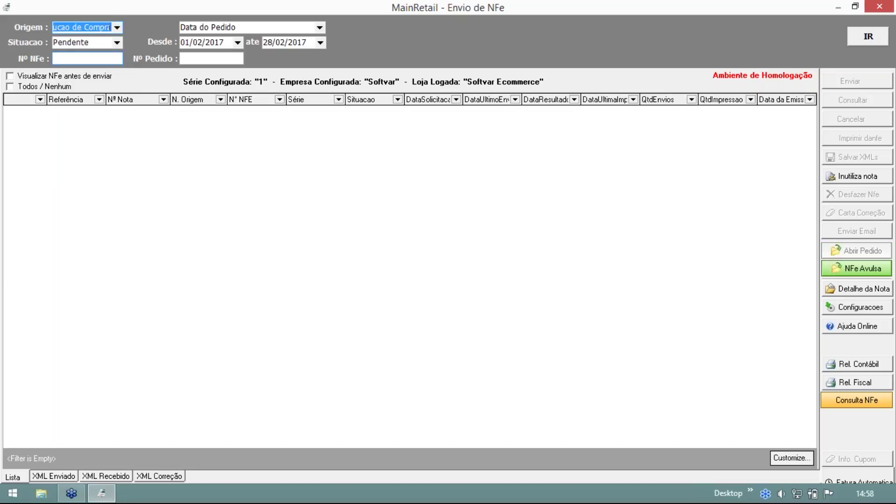
left_click(866, 37)
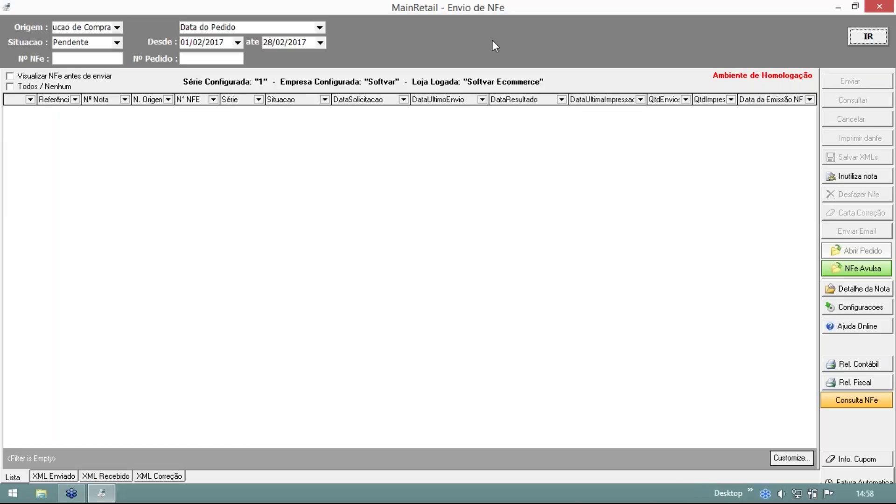
left_click(117, 27)
left_click(115, 38)
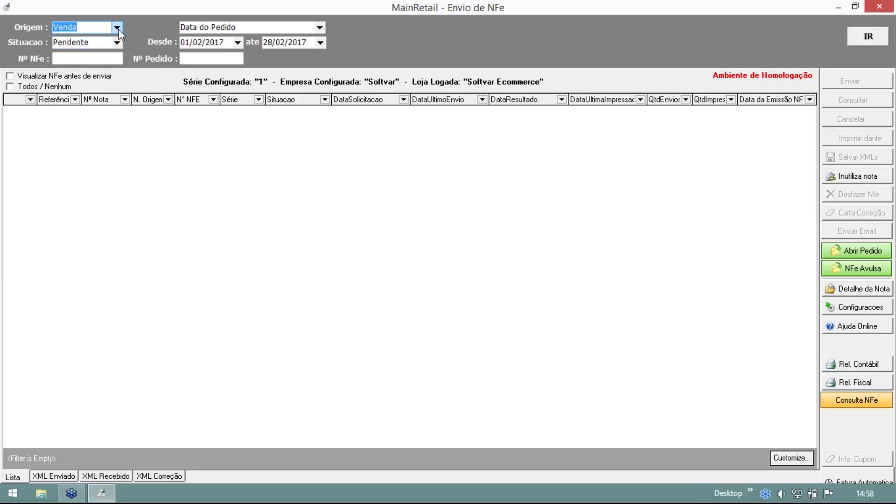
left_click(117, 27)
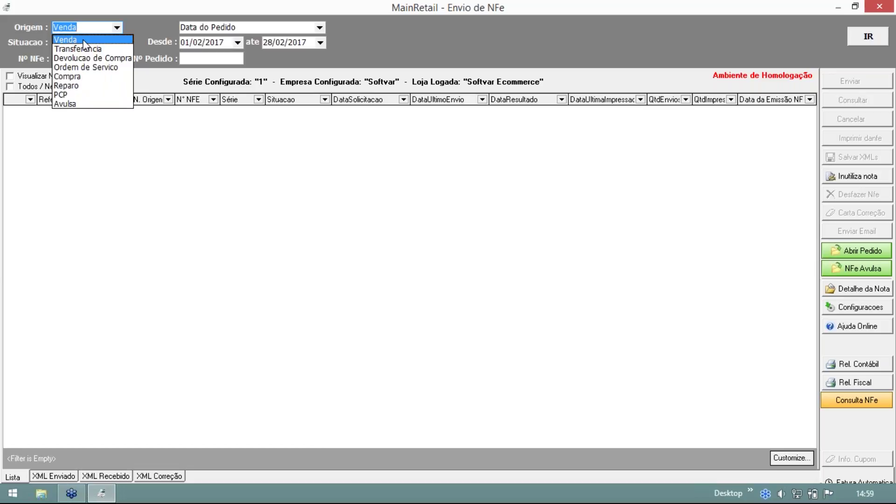
left_click(83, 43)
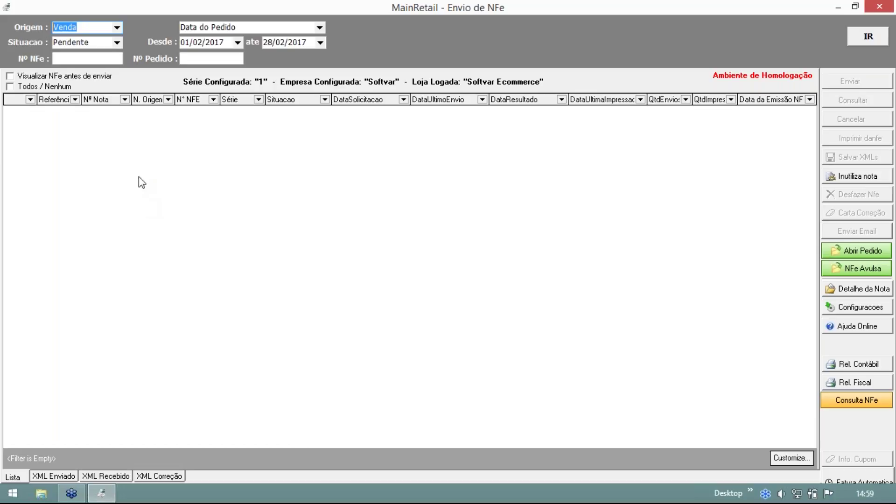
left_click(117, 27)
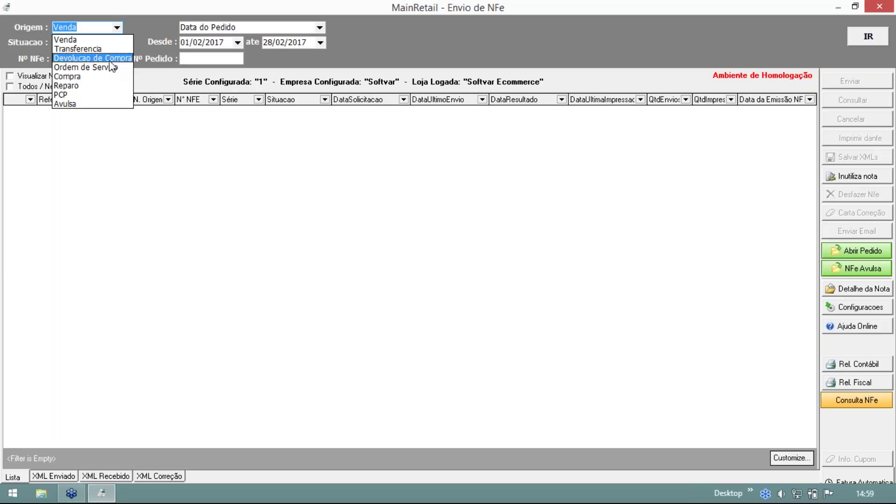
left_click(111, 61)
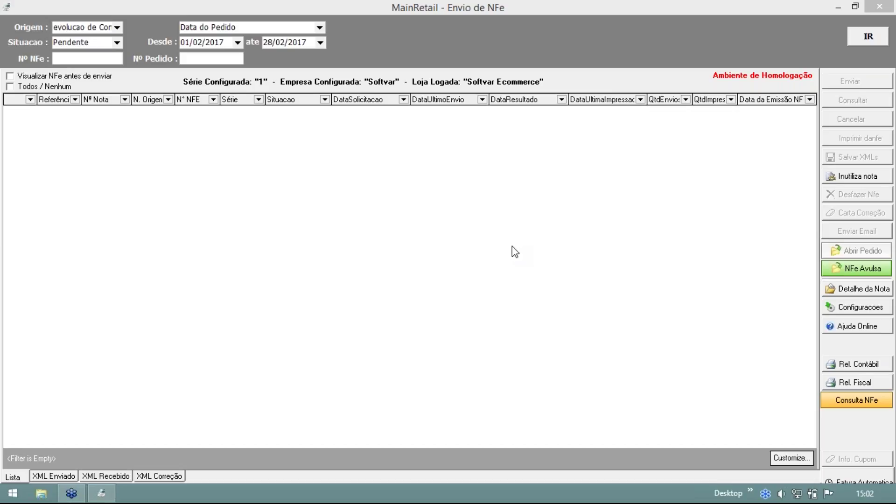
Open the Playstation 4 stock record and check its purchase history and movement history (+5 on 02/02/2017).
left_click(879, 10)
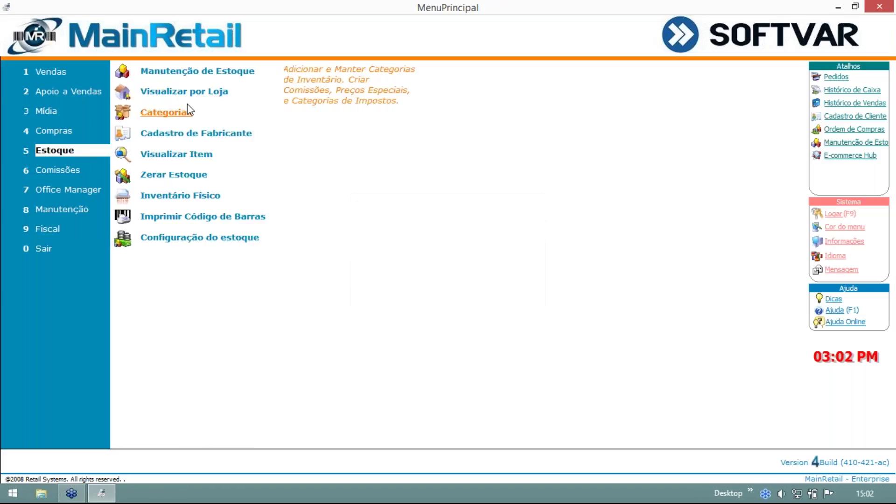
left_click(196, 75)
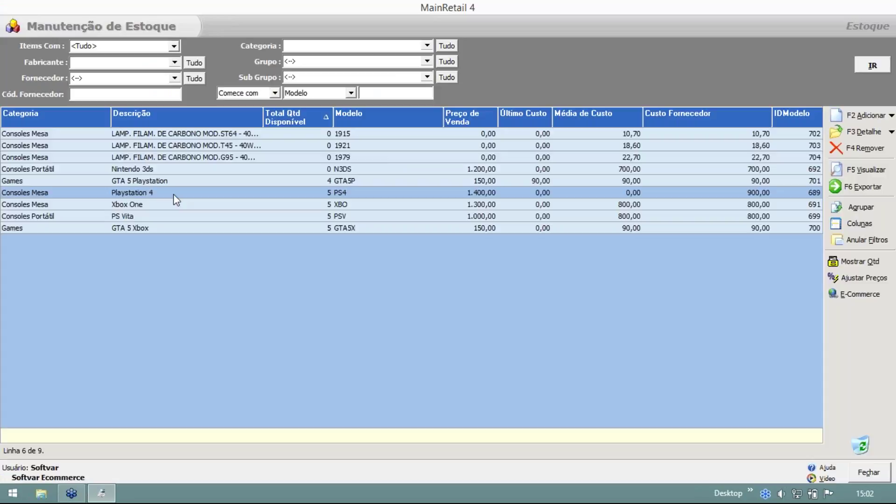
left_click(173, 195)
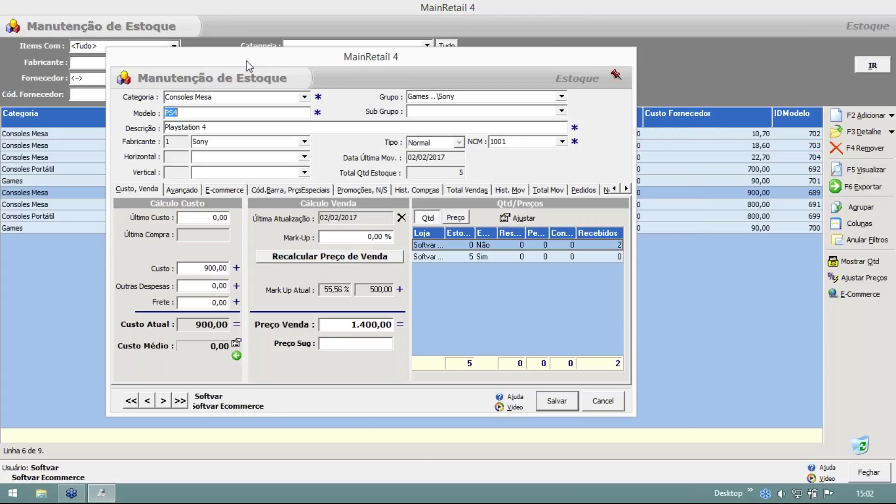
left_click_drag(247, 64, 188, 38)
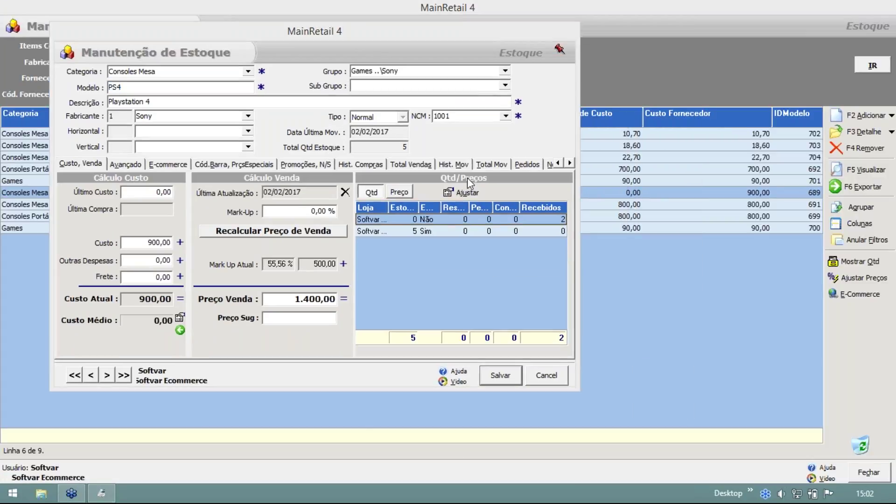
left_click(360, 164)
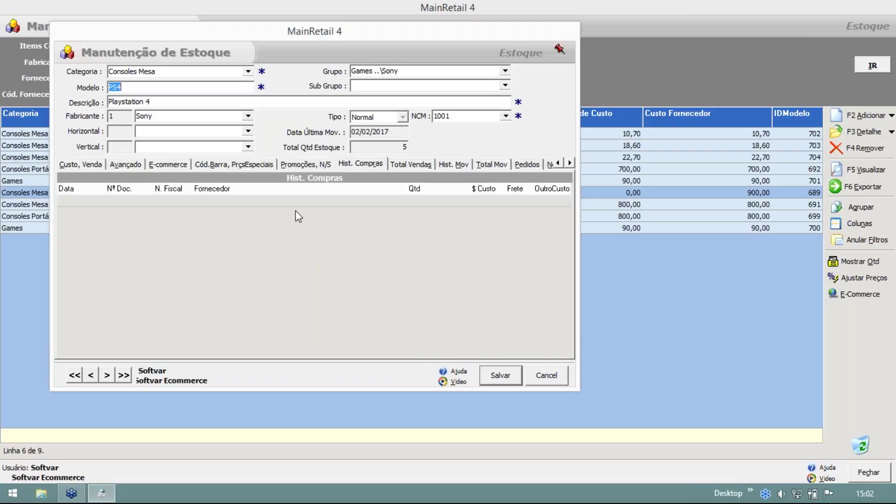
left_click(449, 164)
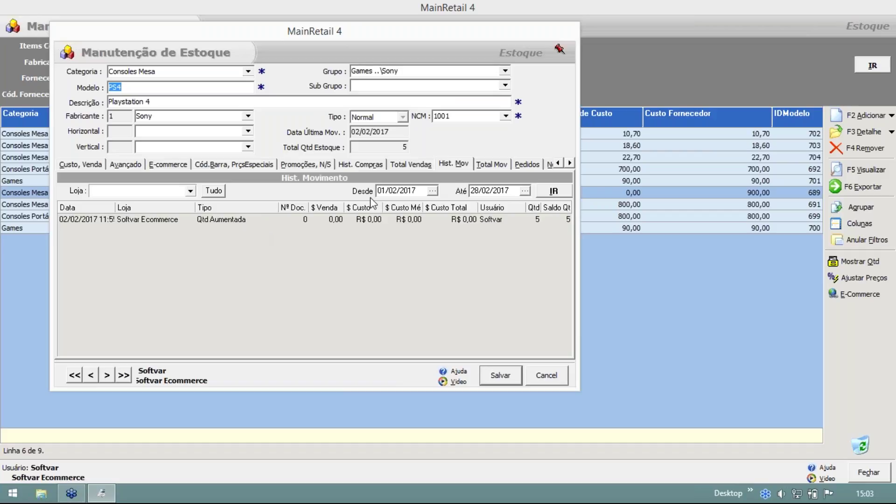
left_click(248, 220)
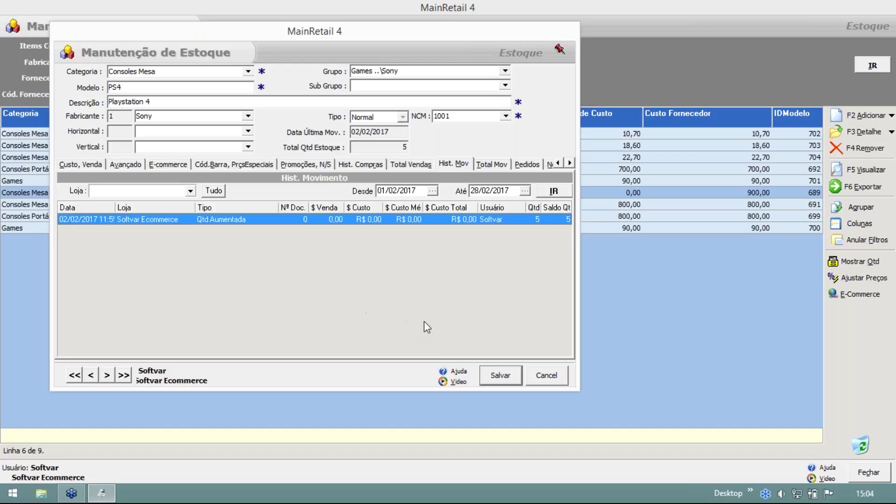
Reselect the stock movement entry, then close the Playstation 4 item dialog.
left_click(590, 409)
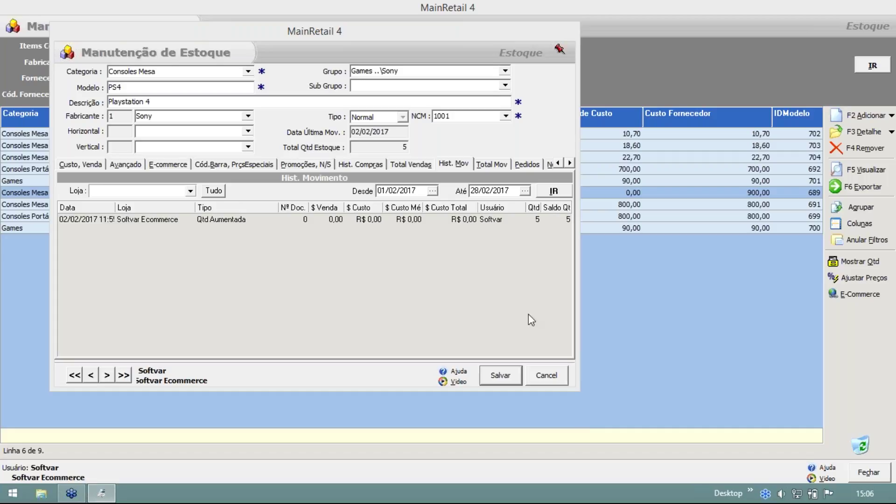
left_click(350, 261)
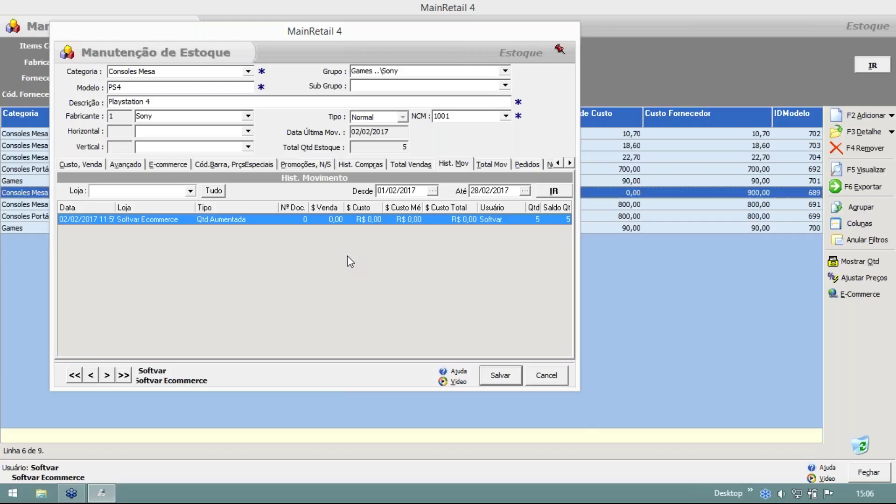
key("Escape")
key("Escape")
From Compras, open Recebimento, start a new receipt, and close it again.
left_click(93, 128)
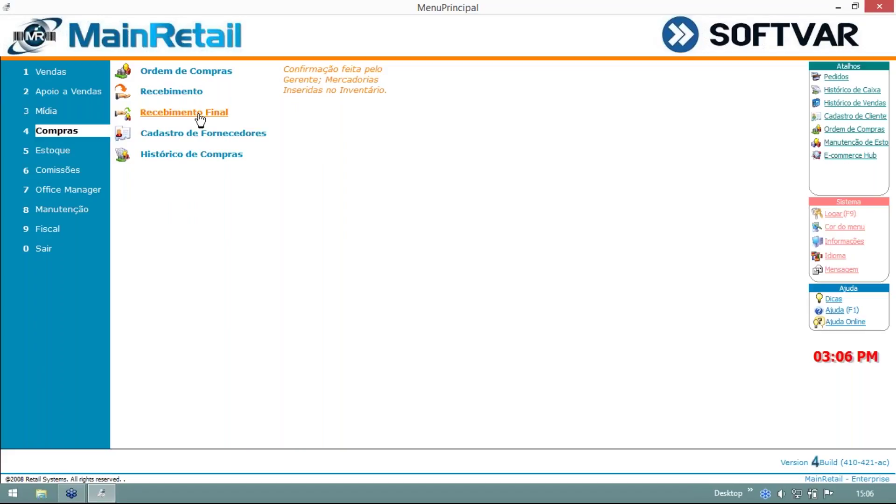
left_click(174, 94)
left_click(866, 85)
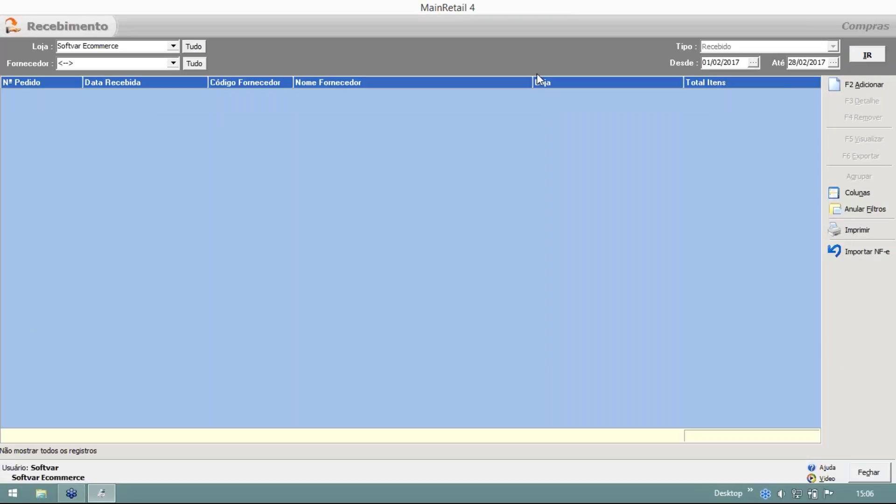
key("Escape")
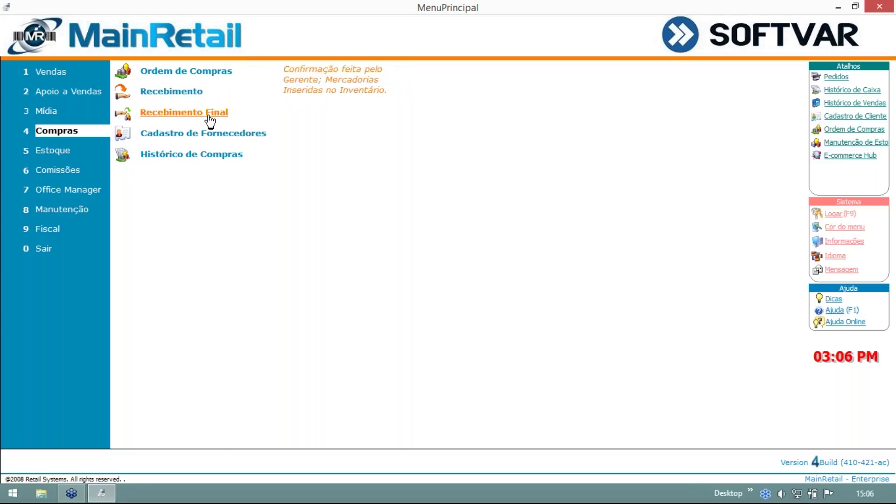
Open Recebimento Final, start a new entry, then discard it and close the list.
left_click(209, 117)
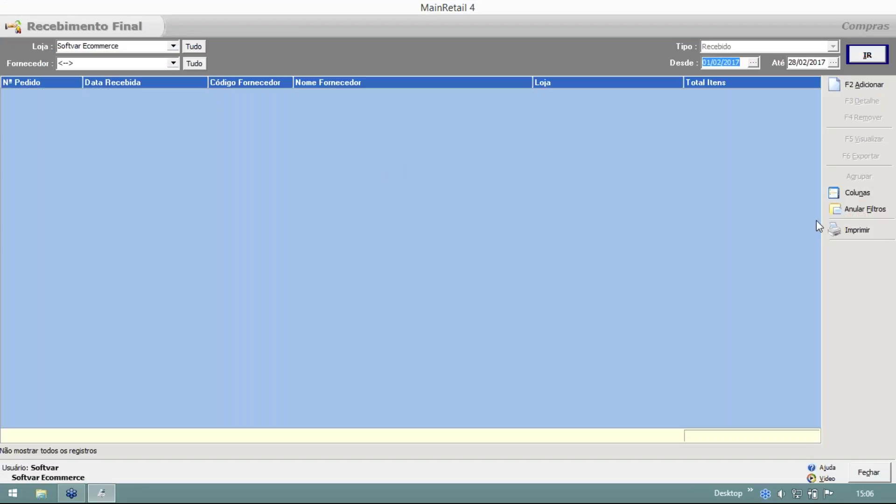
left_click(882, 96)
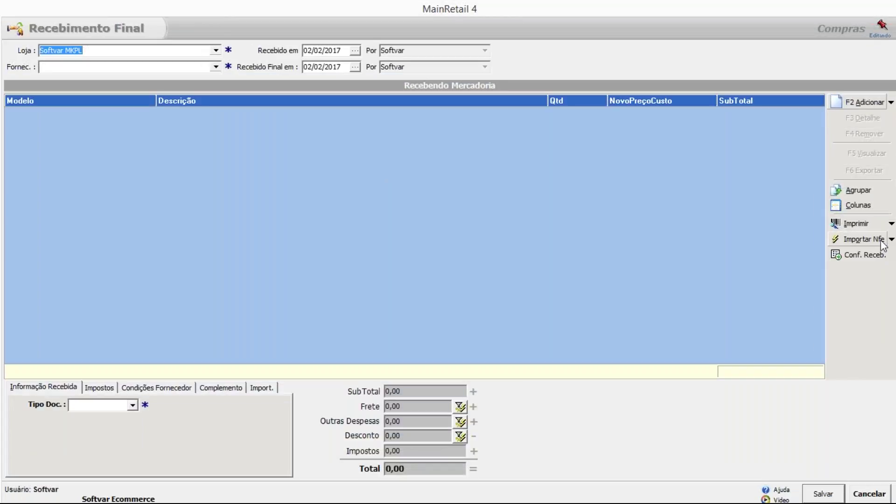
key("Escape")
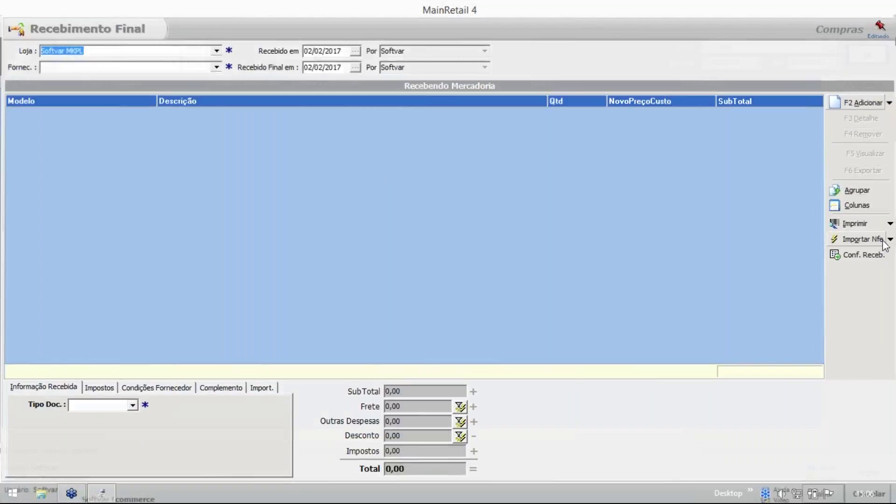
key("Escape")
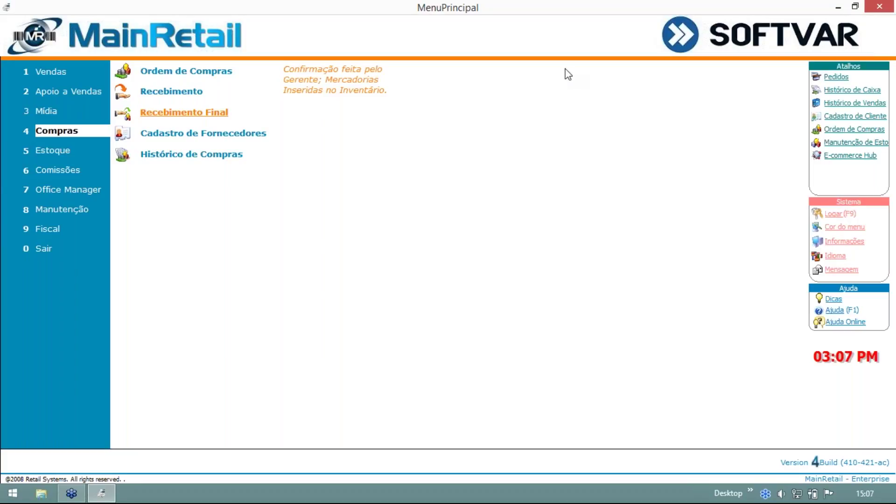
Reopen the Recebimento list for 01/02/2017–28/02/2017, start a new receipt, and cancel it.
left_click(172, 92)
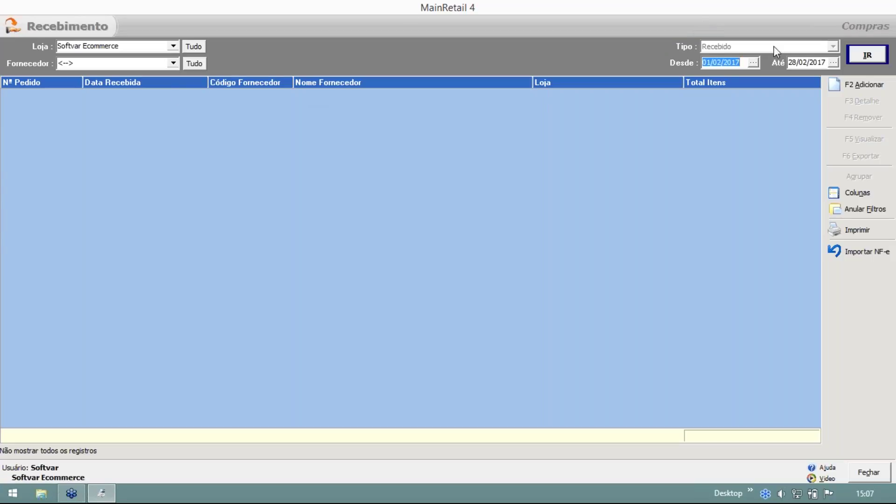
left_click(724, 48)
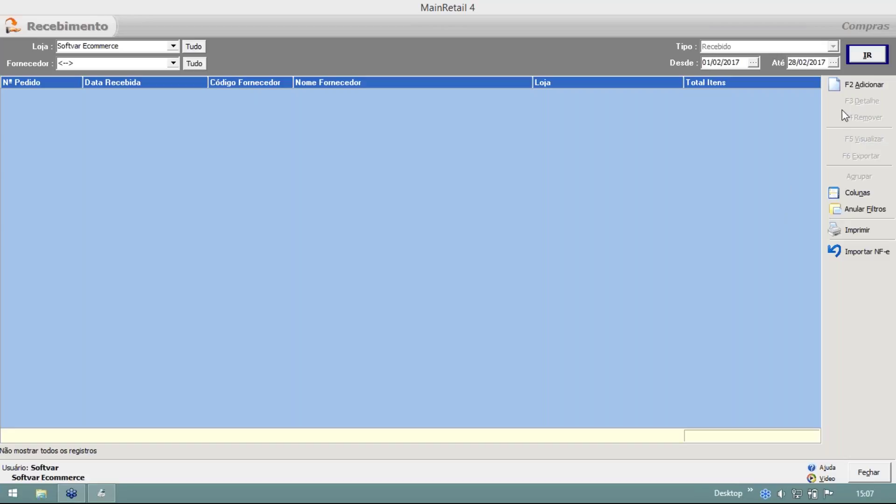
left_click(846, 85)
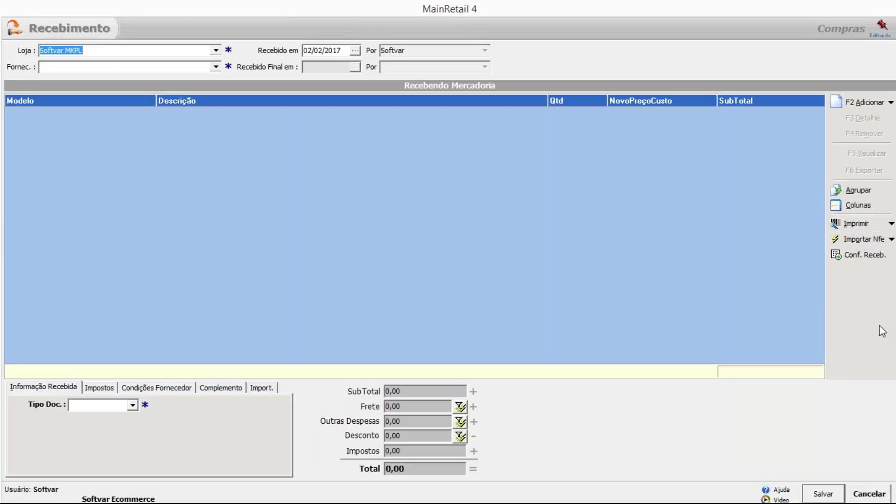
left_click(863, 496)
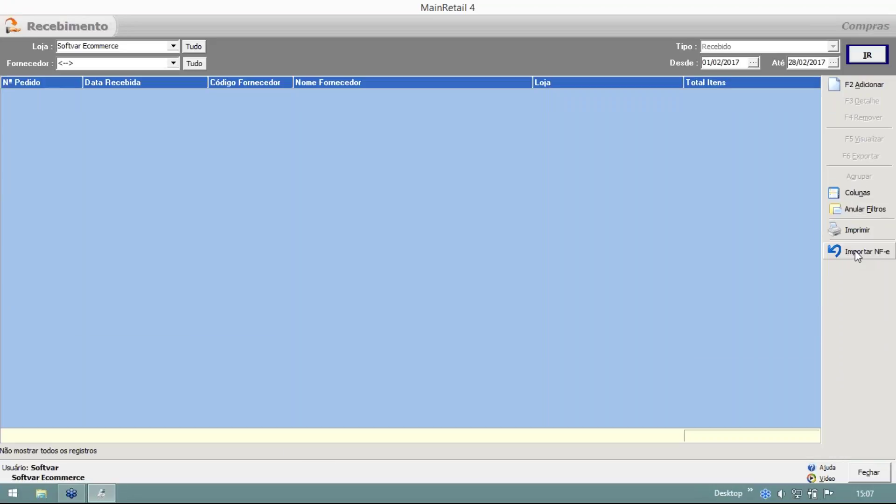
Import the first supplier NF-e XML file, which fails with a Fornecedor não encontrado error.
left_click(855, 252)
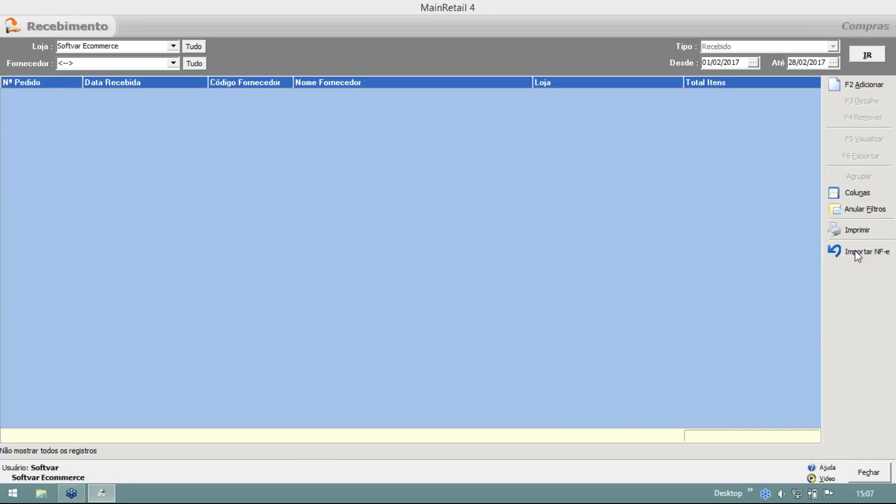
left_click_drag(514, 28, 644, 45)
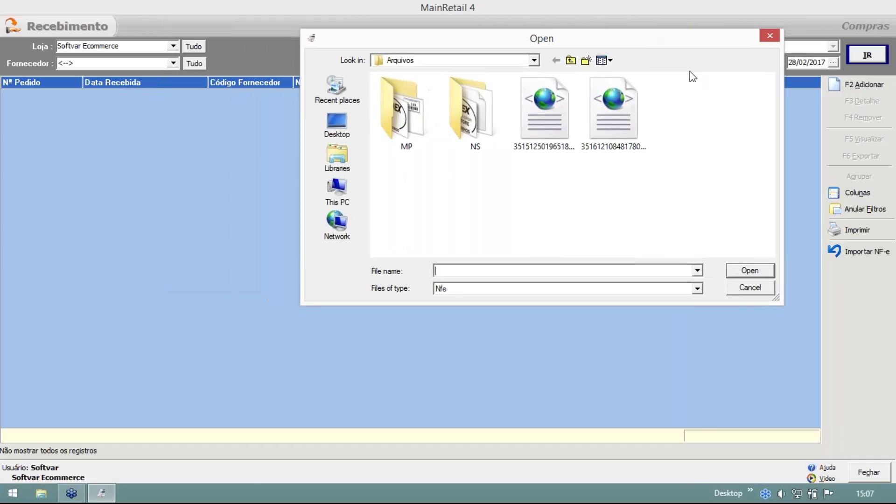
left_click(547, 108)
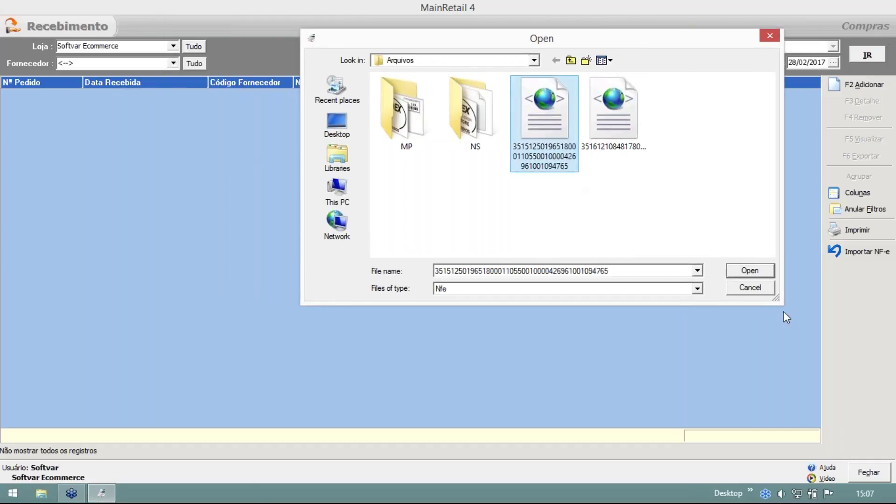
left_click(756, 274)
left_click_drag(506, 205, 580, 124)
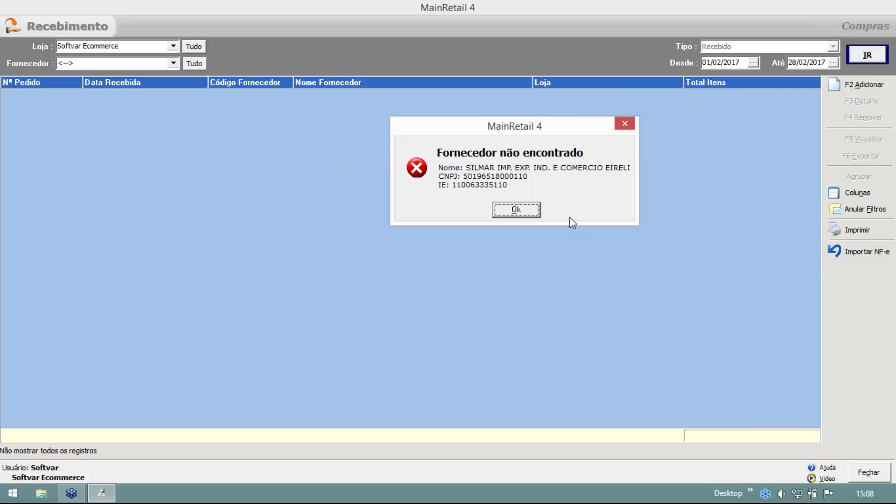
Move the Fornecedor não encontrado error box aside to read the unregistered-supplier message.
left_click_drag(551, 126, 668, 142)
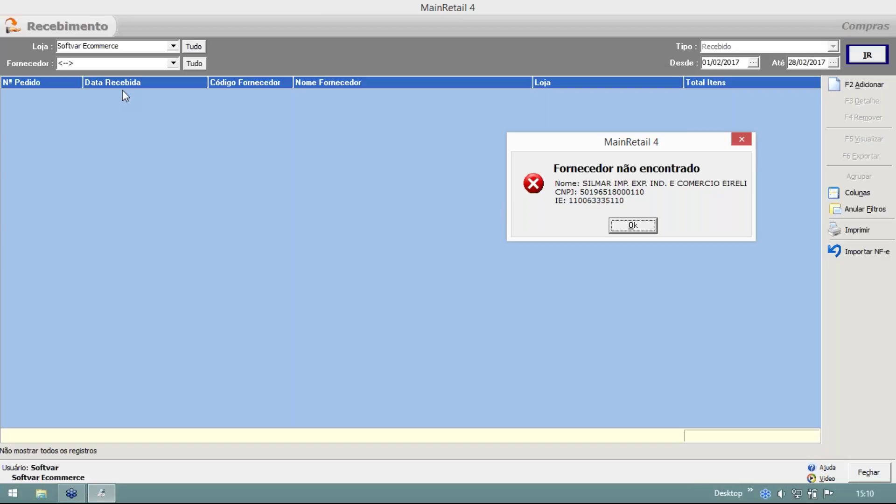
left_click(165, 94)
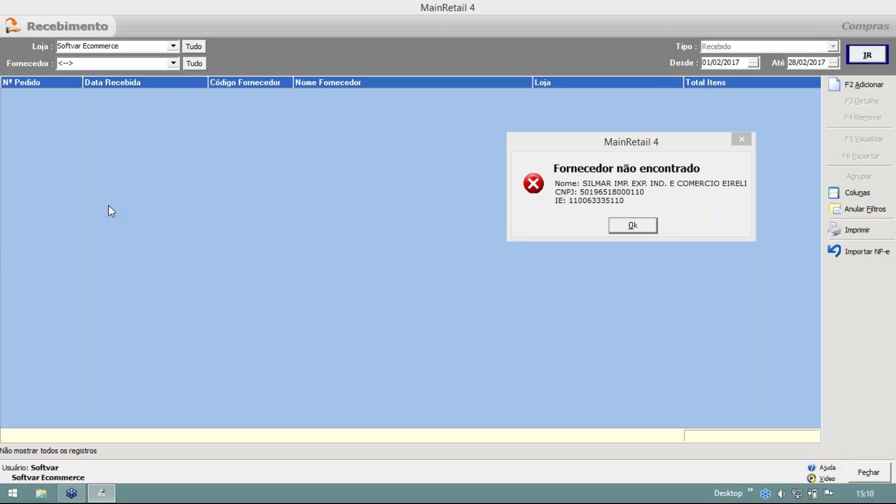